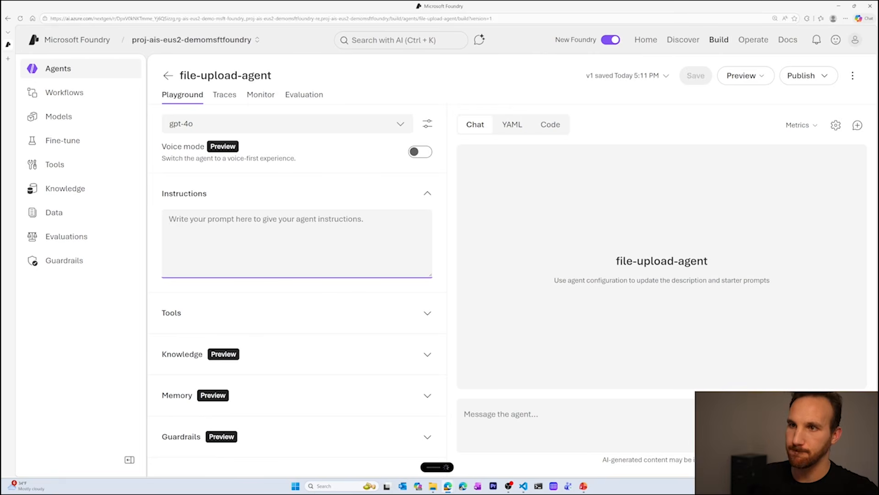
Instruct the agent to use only its file search and file upload tool, never its own knowledge, always giving references, and save it.
text(You're a helpful agent that only uses your file search and file upload tool. You never use your own knowledge and you always give references to the information that you find and provide to the user.)
click(692, 76)
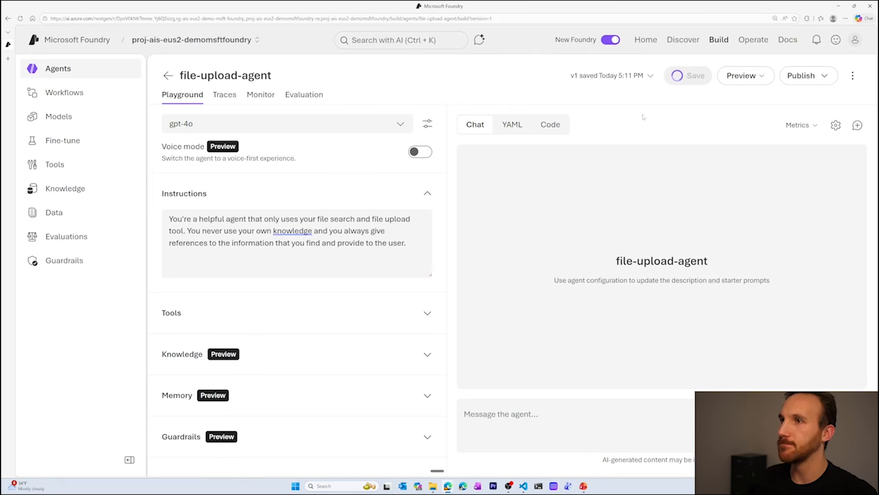
Add the configured File search tool to file-upload-agent and proceed to attaching files.
click(184, 313)
click(181, 369)
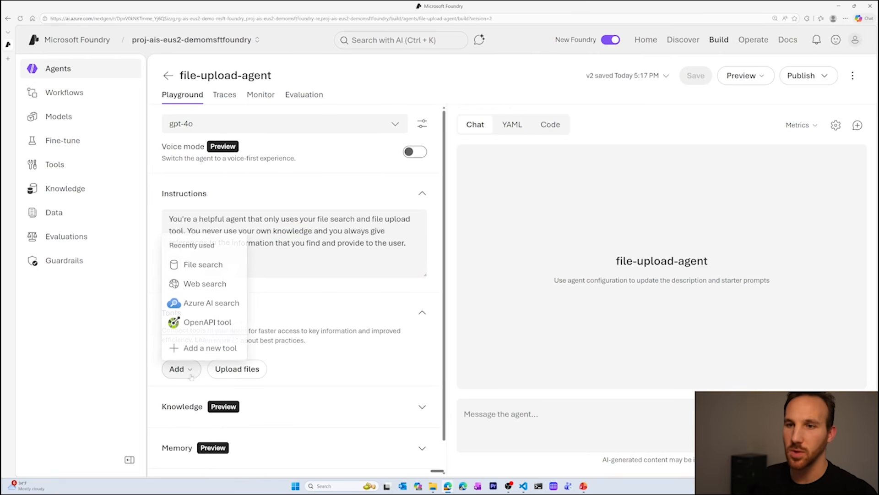
click(207, 348)
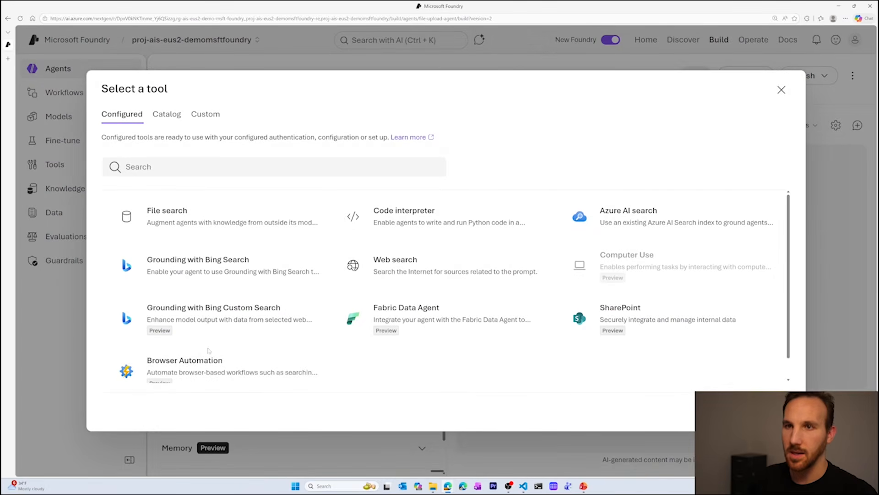
click(235, 212)
click(722, 411)
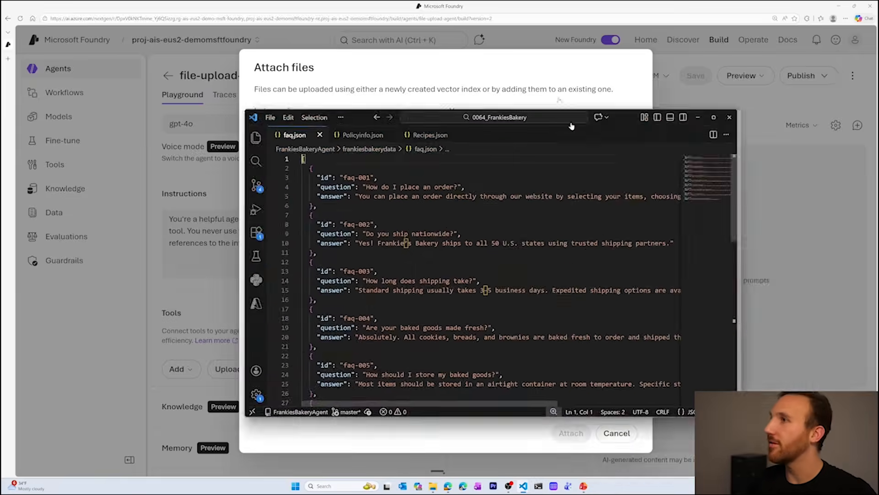
Review the bakery data in faq.json, Policyinfo.json and Recipes.json in VS Code, then return to attaching files in Microsoft Foundry.
drag(572, 124, 568, 2)
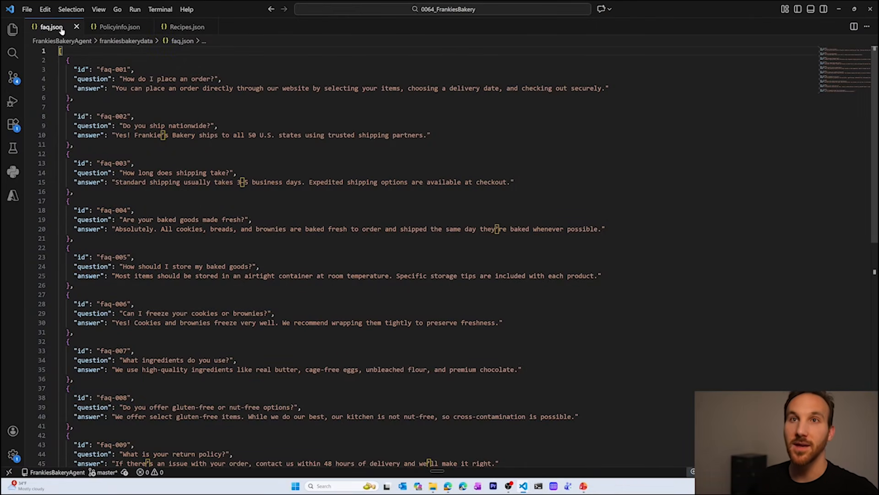
click(118, 26)
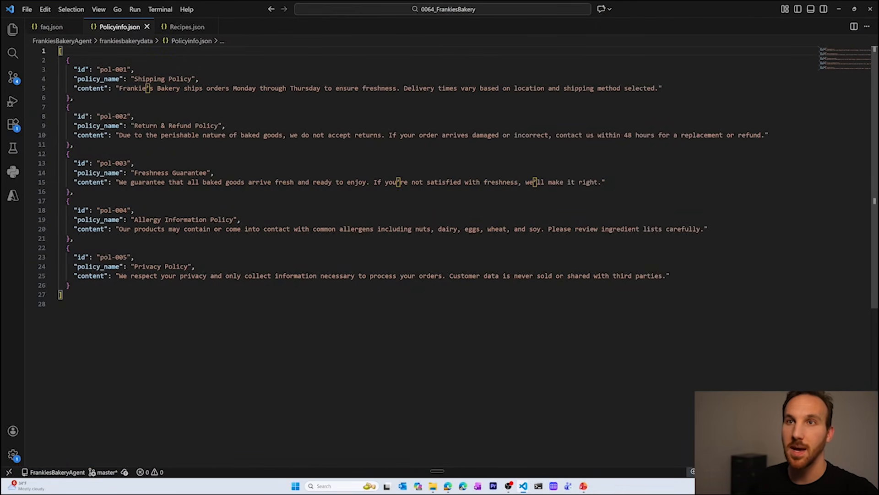
click(185, 28)
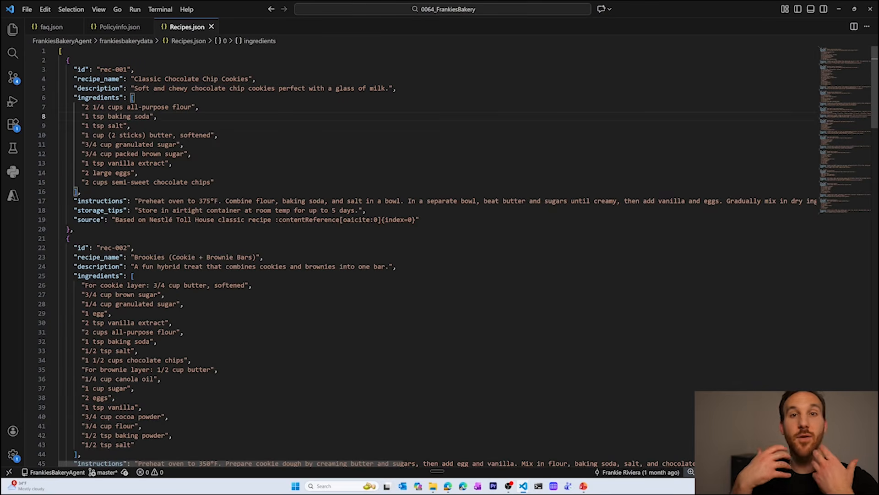
drag(658, 13, 878, 178)
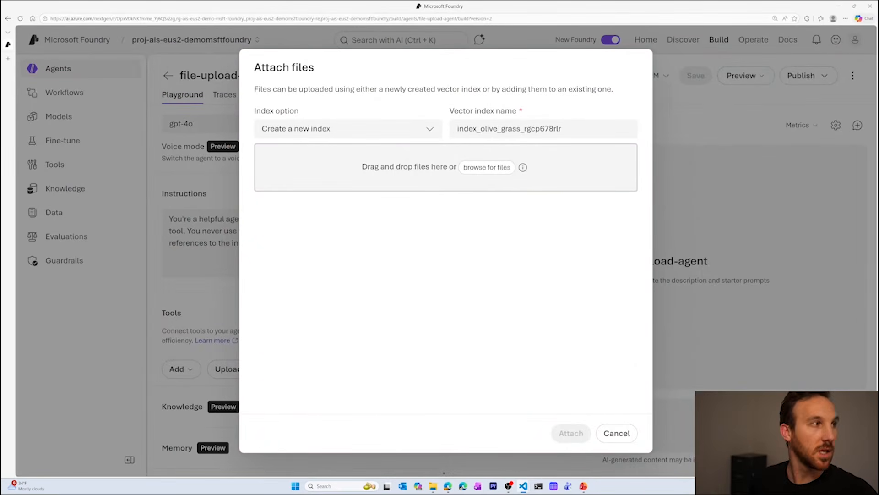
Attach Policyinfo.json, Recipes.json and faq.json to the agent in a new vector index and save the agent.
drag(1, 193, 403, 182)
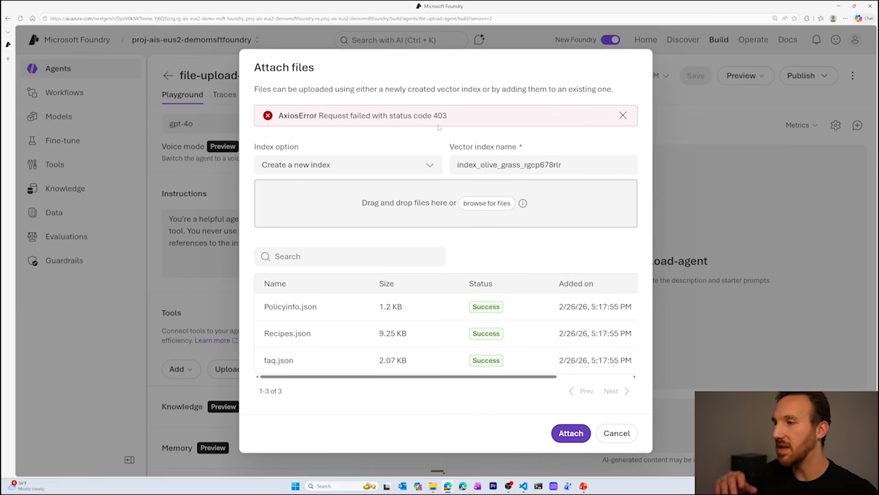
click(568, 435)
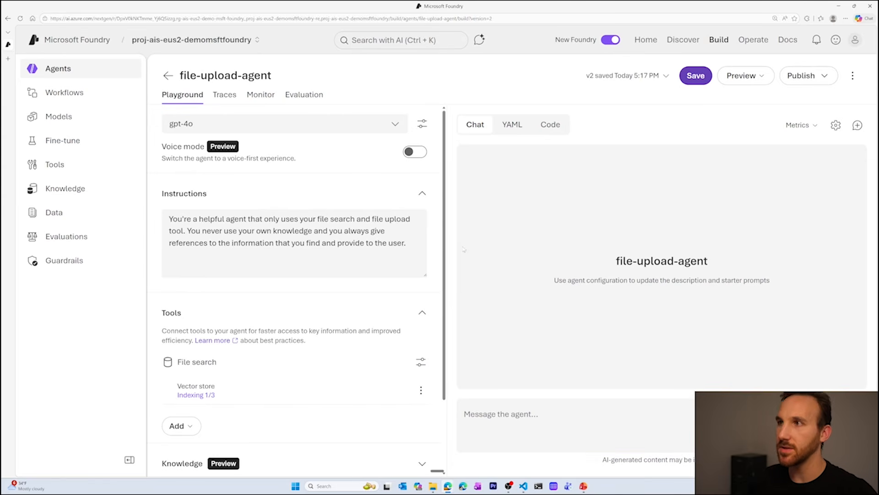
click(696, 76)
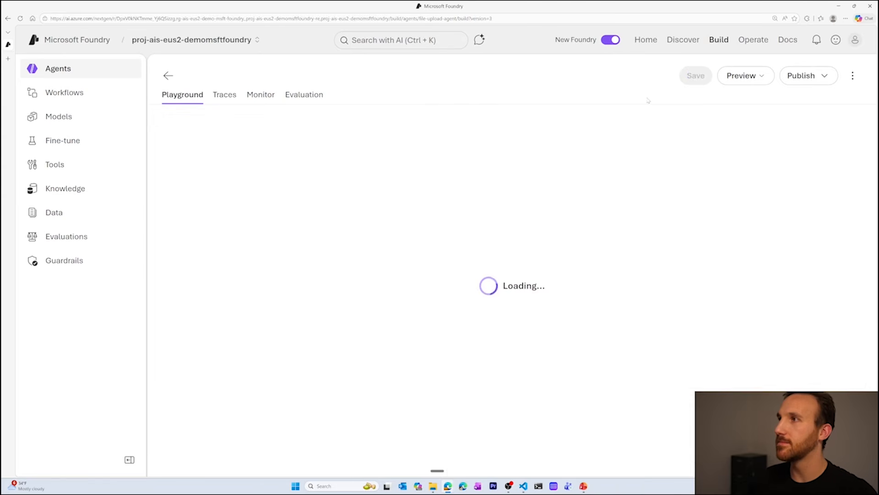
Ask the agent "What are Frankie's Bakeries' cookie options and what is their freshness guarantee?" and expand the remaining references.
click(553, 407)
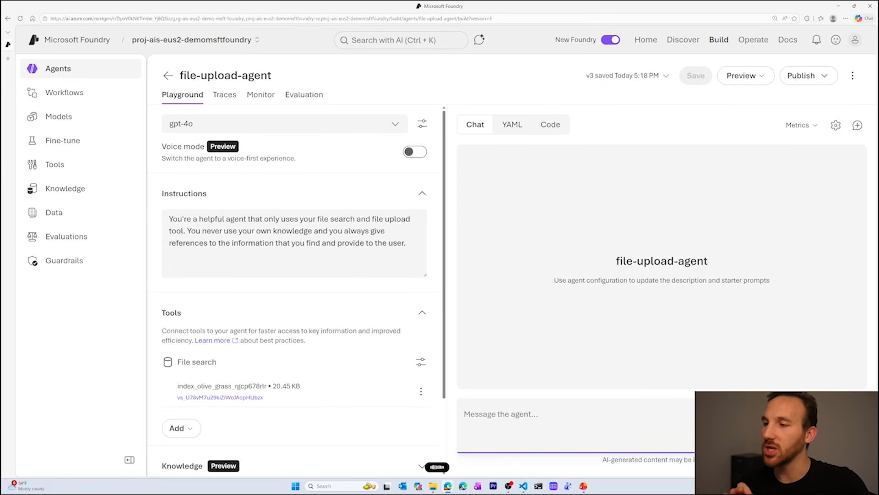
key(ctrl+v)
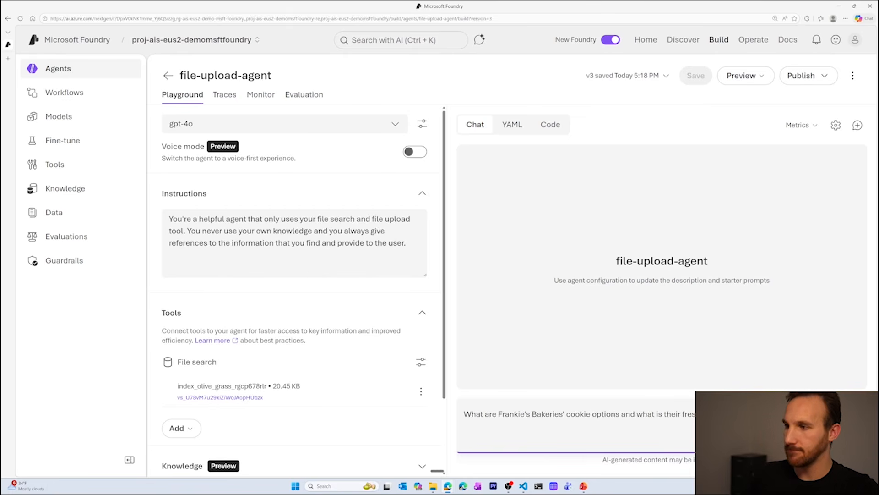
key(Return)
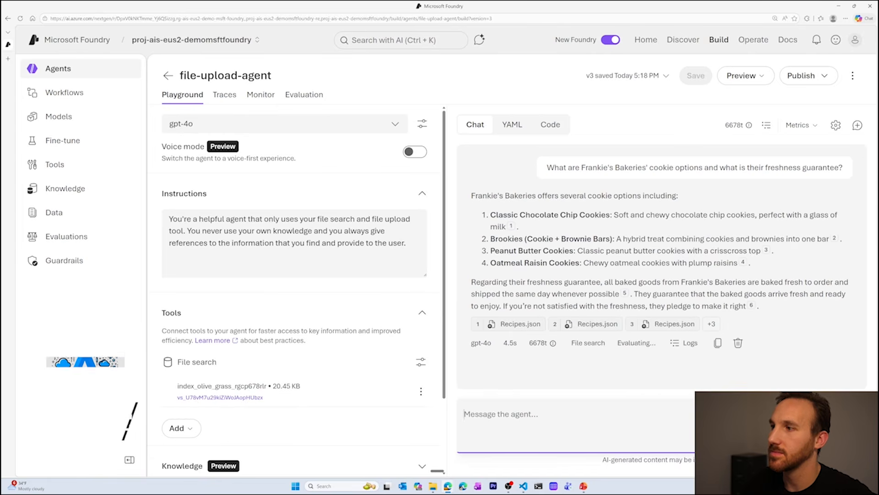
click(712, 324)
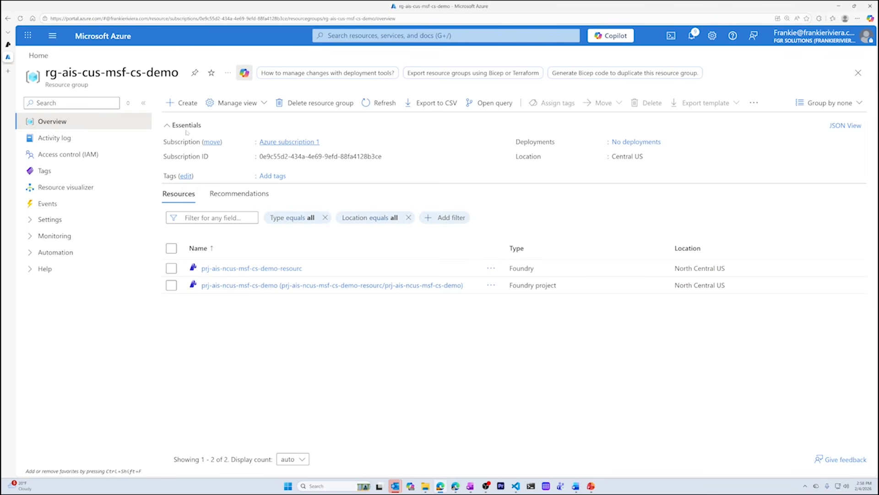
Start creating a Microsoft Storage account from the Azure Marketplace for resource group rg-ais-cus-msf-cs-demo, searching for "storage account".
click(8, 45)
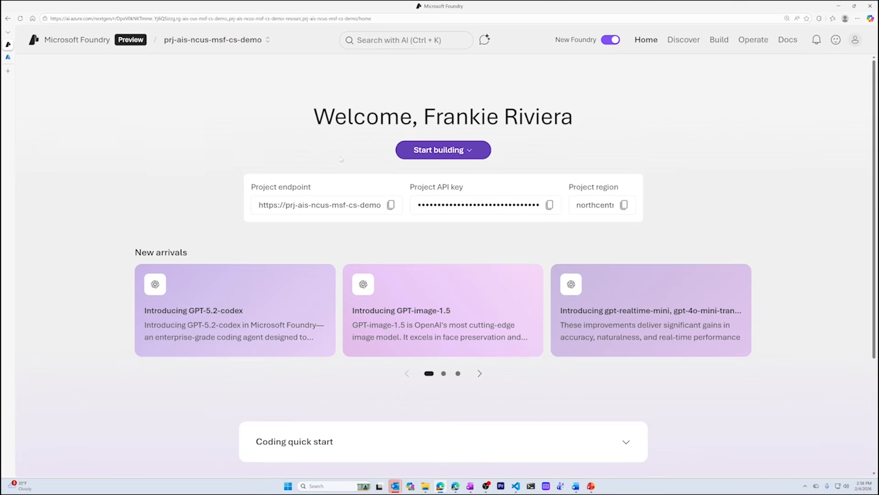
click(9, 58)
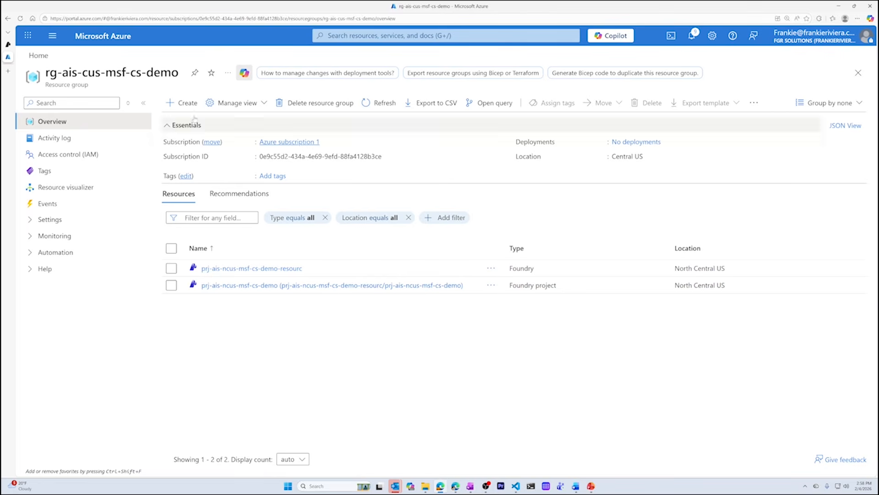
click(186, 102)
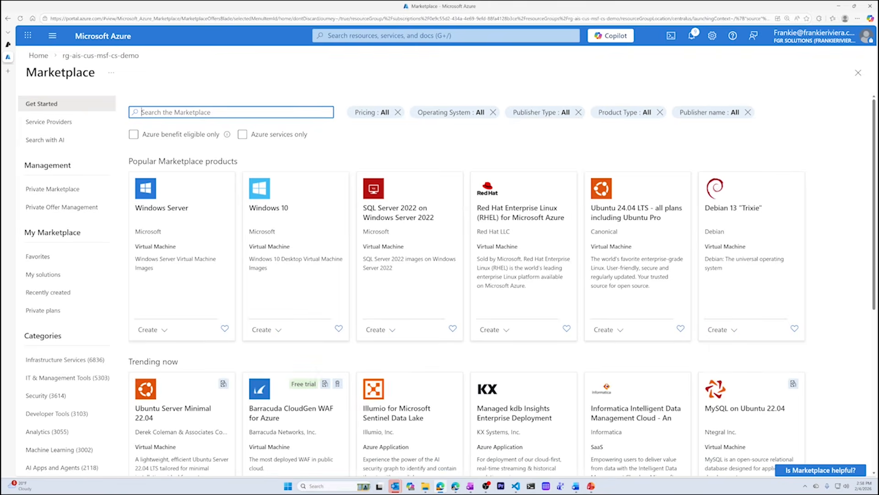
text(storage)
click(177, 128)
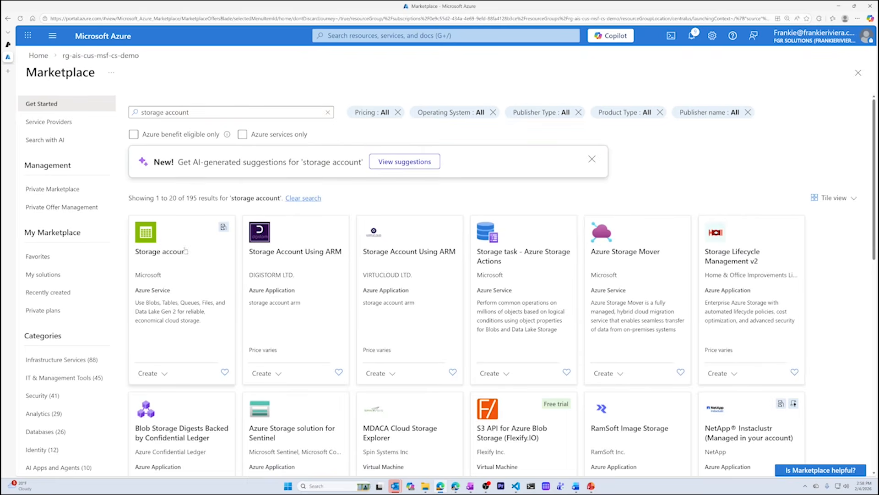
click(151, 373)
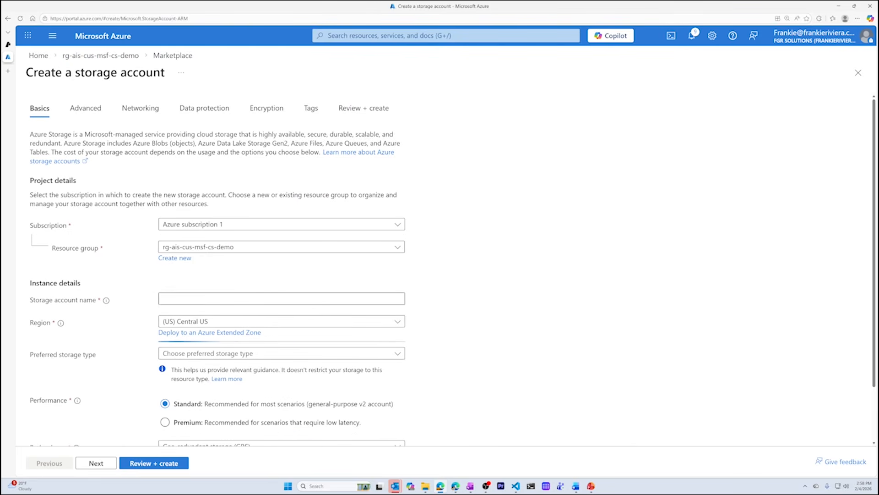
Name the storage account saaiscusmsfcsdemo and set its preferred storage type to Azure Blob Storage or Azure Data Lake Storage Gen 2.
click(220, 298)
text(sa)
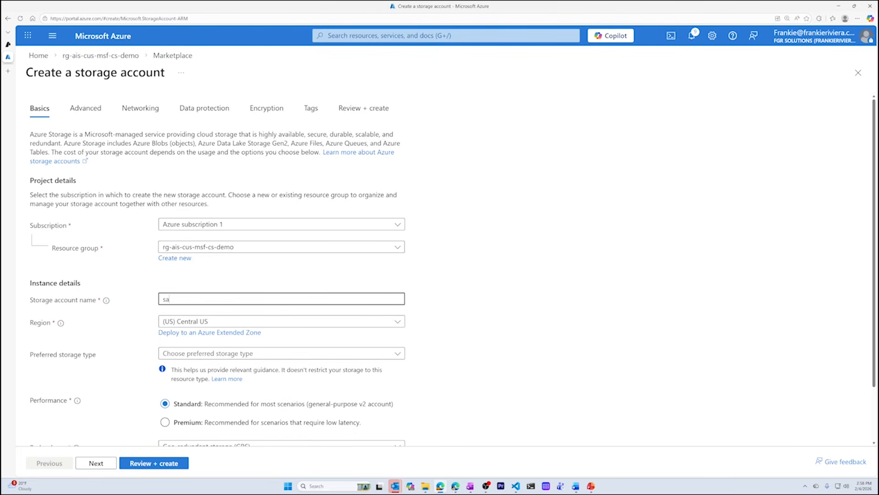
text(aiscusmsf)
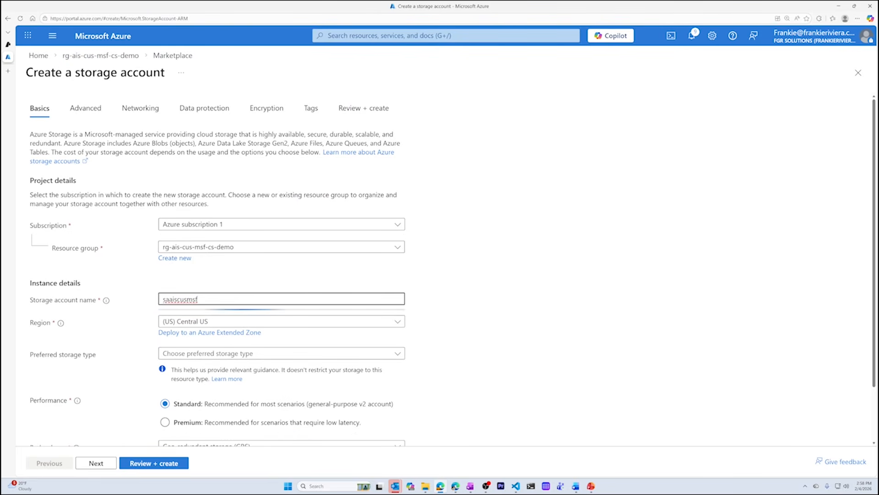
text(csdemo)
click(237, 354)
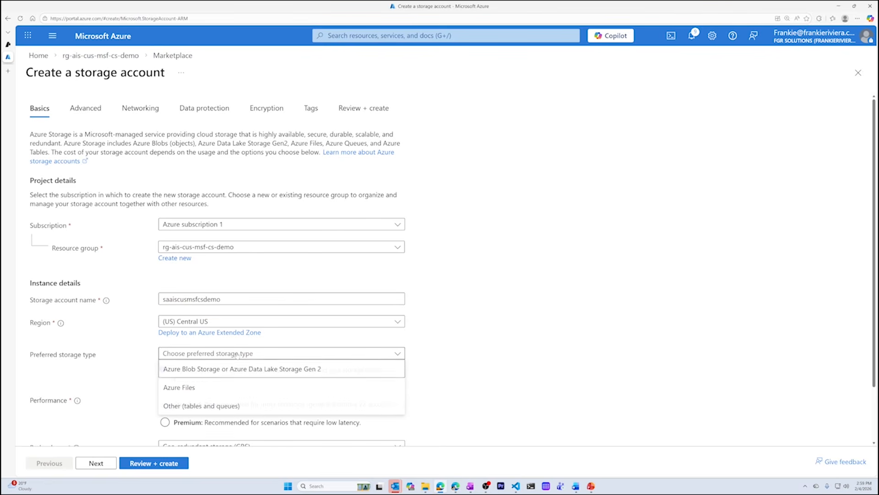
click(233, 369)
Set the primary workload to Machine learning and artificial intelligence and the redundancy to Locally-redundant storage (LRS).
scroll(271, 333, down, 1)
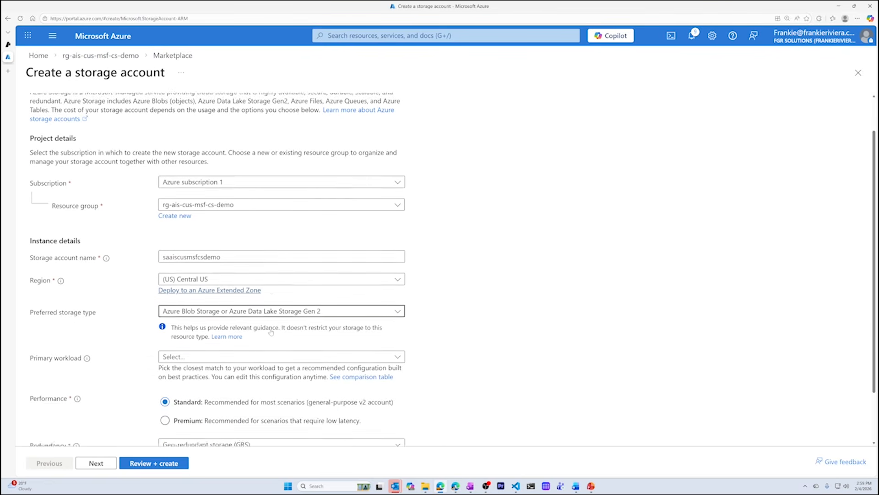
scroll(271, 333, down, 2)
click(271, 297)
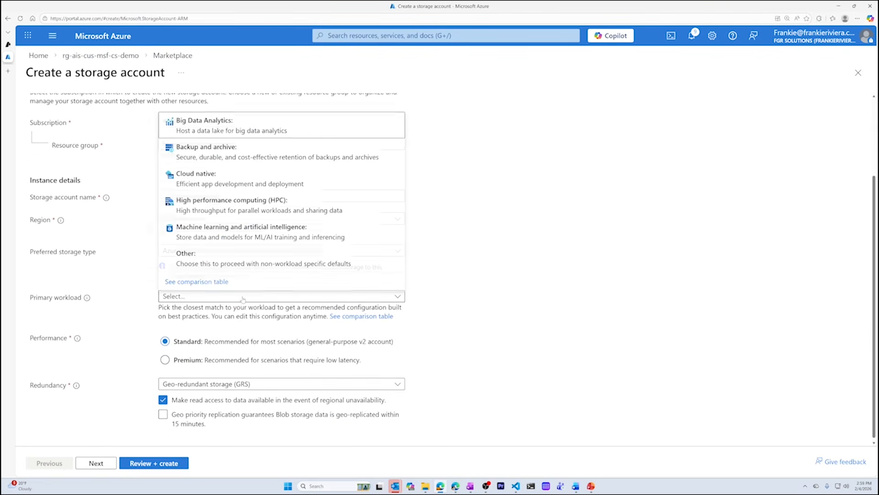
click(272, 230)
scroll(266, 206, down, 1)
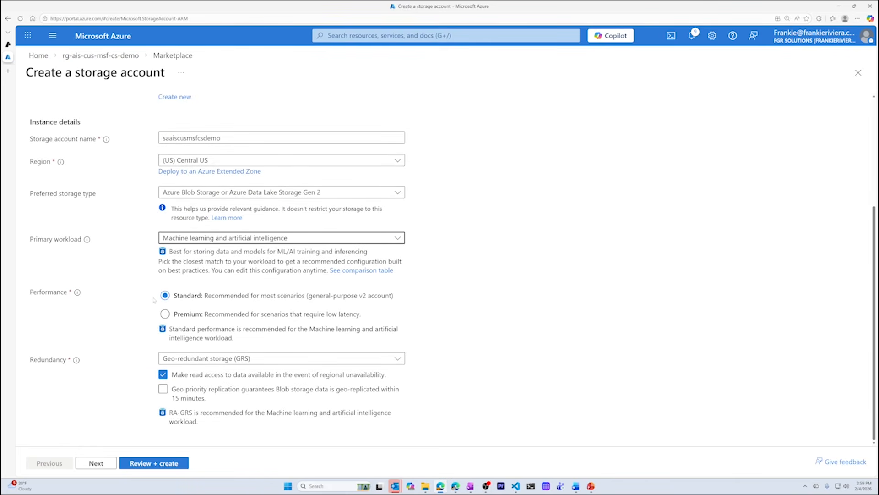
click(221, 362)
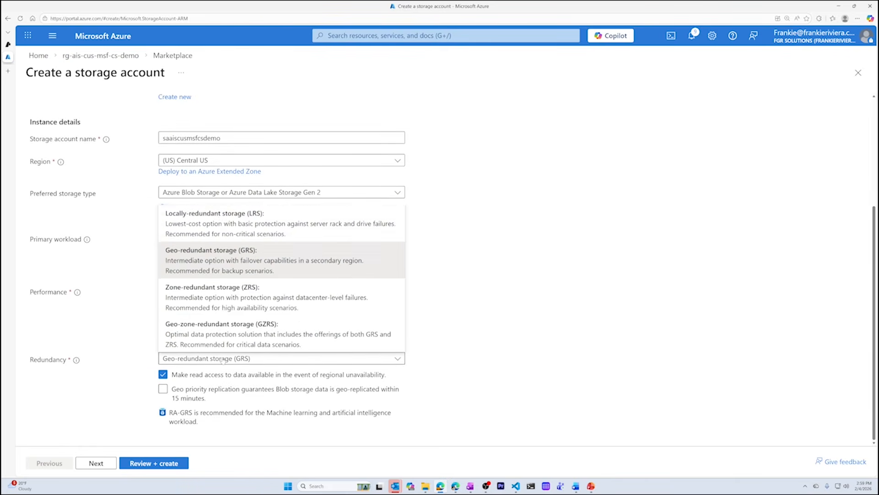
click(222, 222)
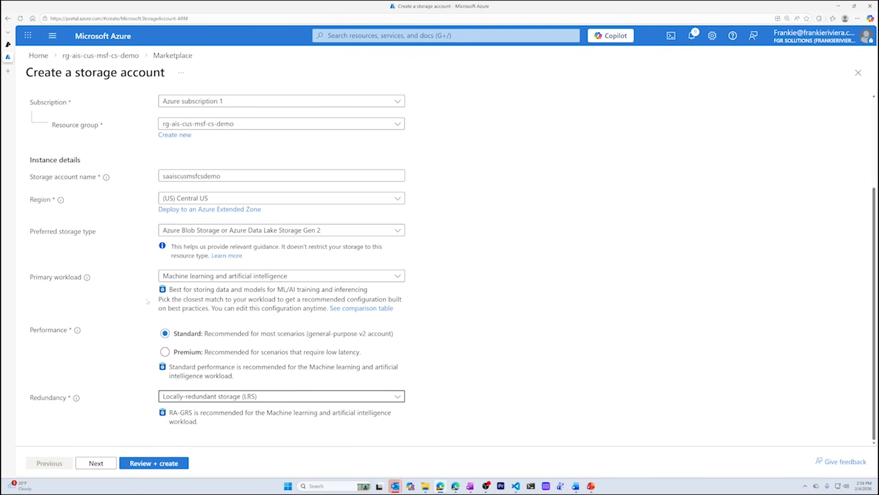
Review the storage account settings and create the account.
scroll(147, 299, up, 3)
scroll(148, 300, down, 3)
click(154, 463)
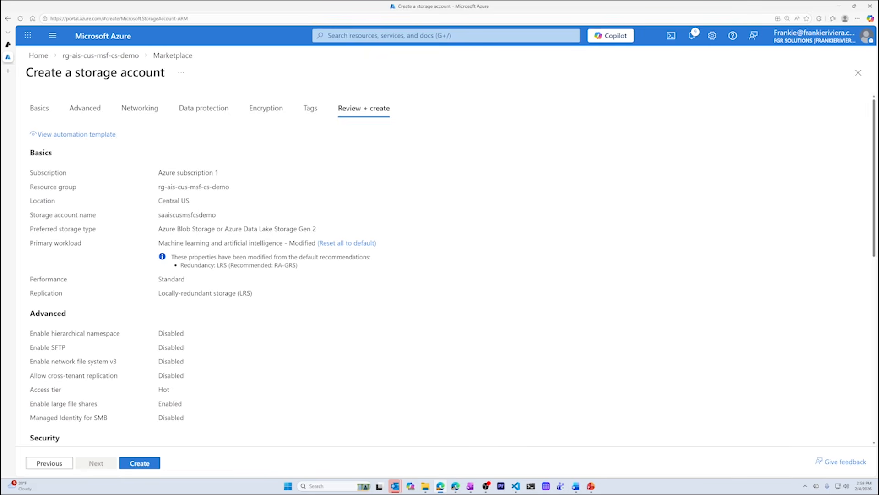
click(149, 463)
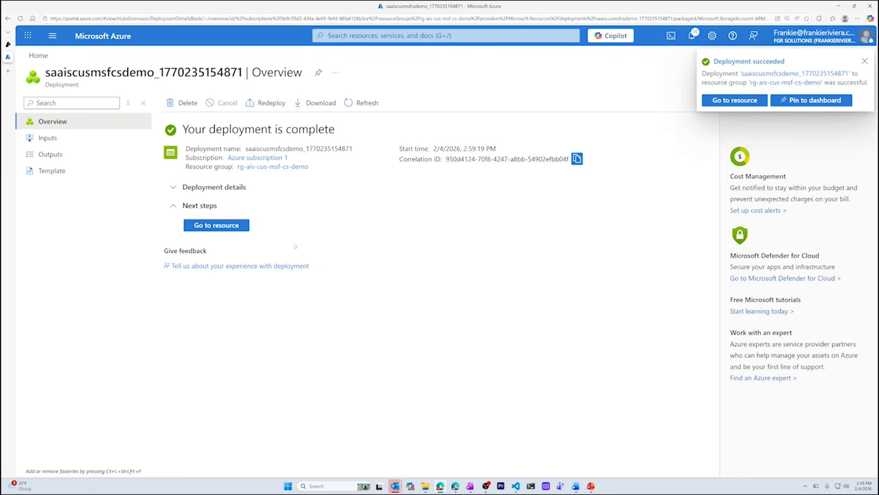
Create a blob container named frankiesbakerycscontainer in the new storage account's storage browser.
click(216, 225)
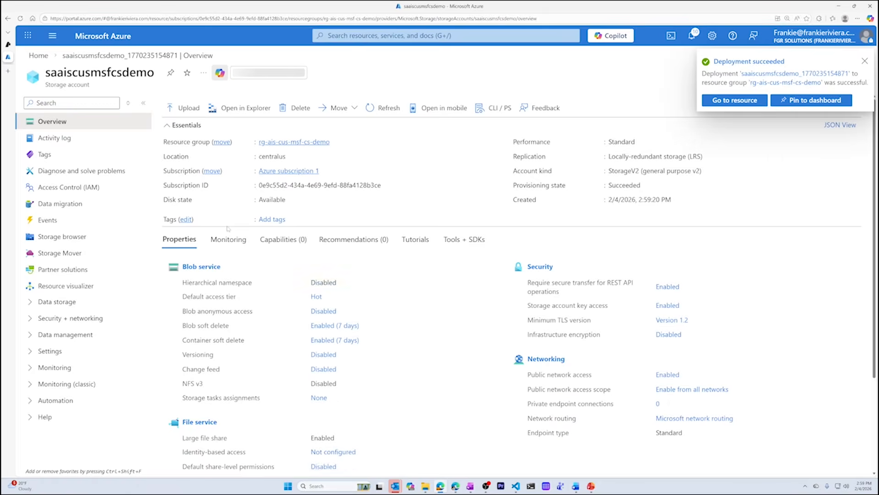
click(98, 238)
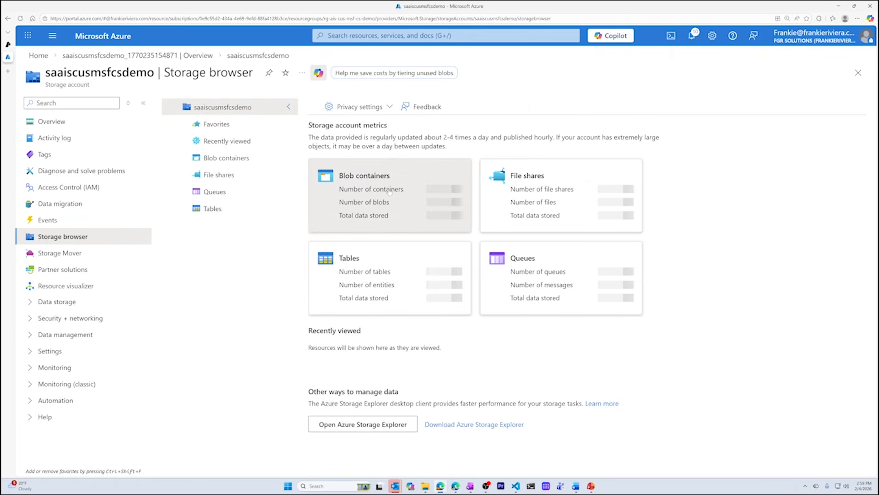
click(390, 191)
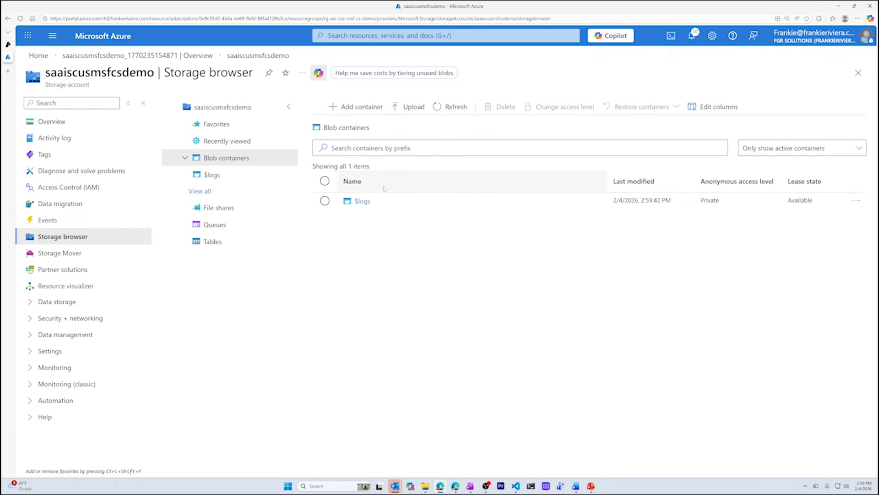
click(364, 107)
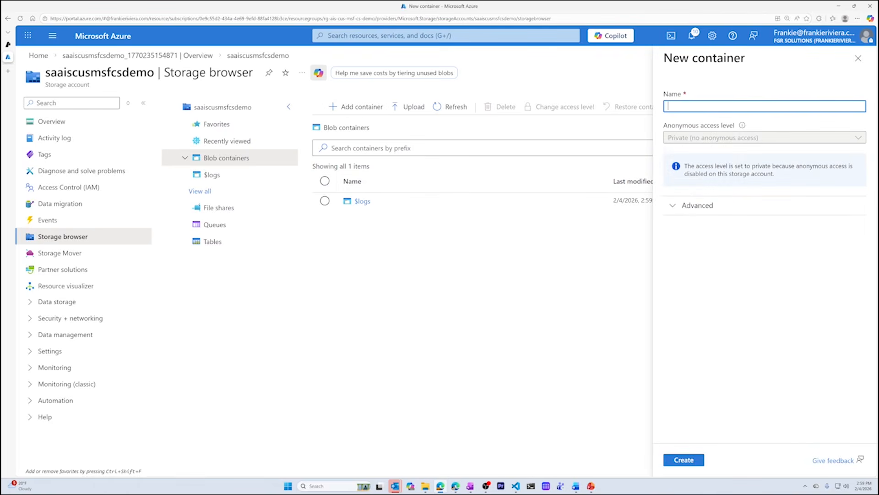
text(frankiesbakerycscontainer)
click(689, 460)
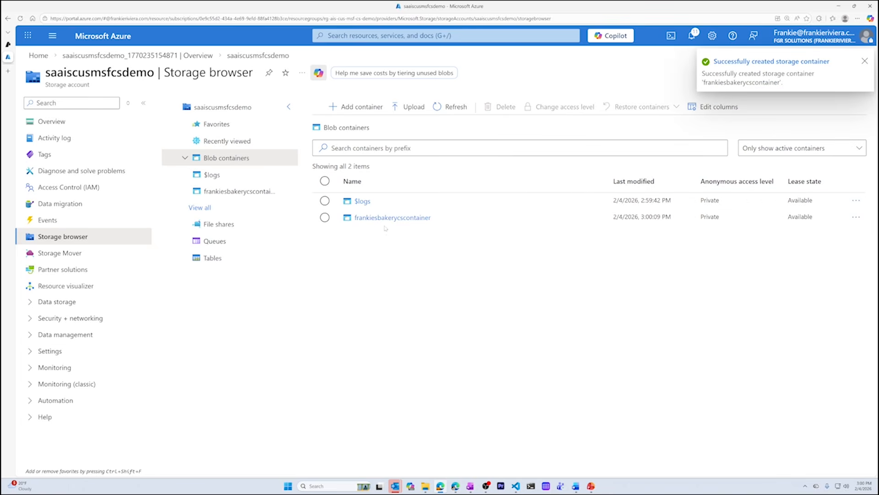
Open the frankiesbakerycscontainer blob container and bring up its blob upload form.
click(384, 217)
click(408, 104)
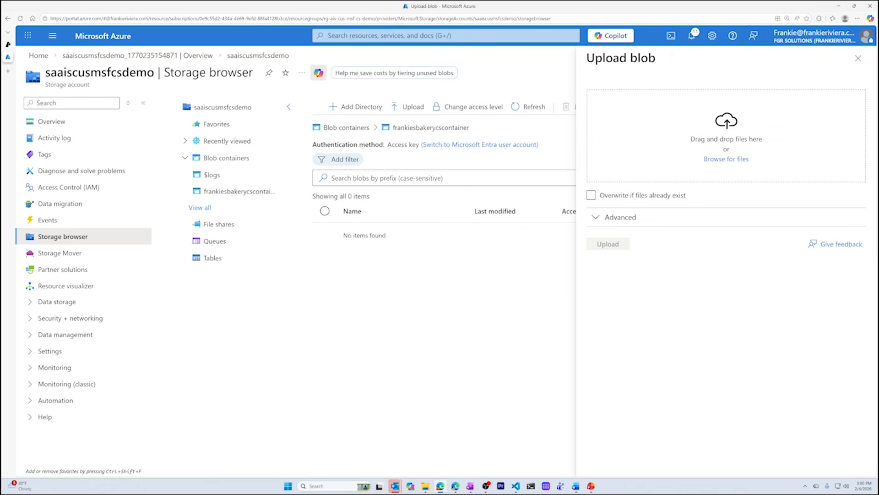
Switch to Visual Studio Code and review the bakery data in Recipes.json, Policyinfo.json and faq.json.
click(515, 486)
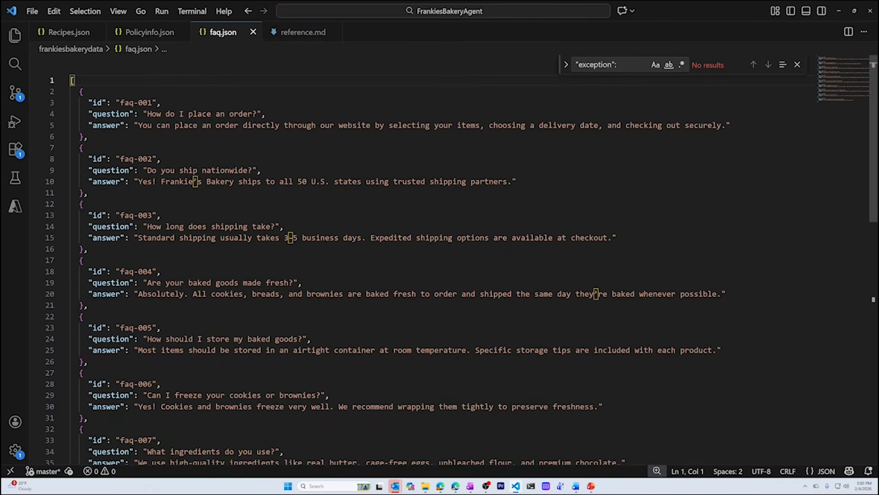
click(68, 32)
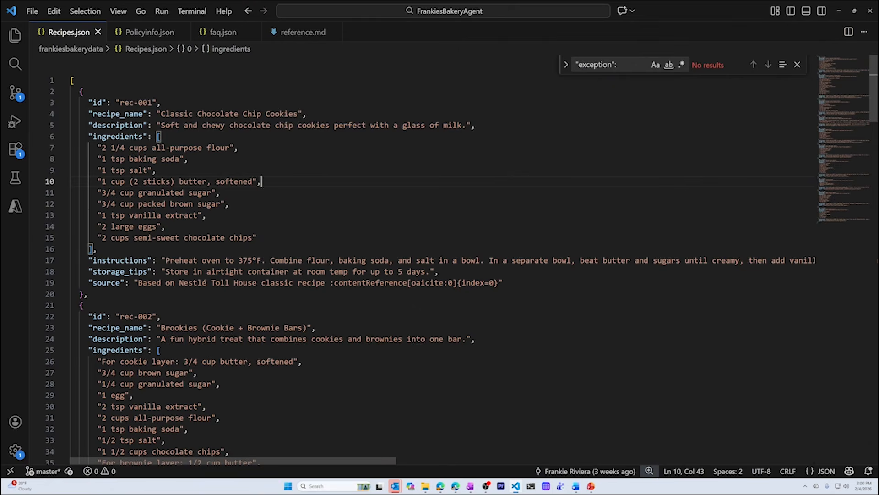
scroll(439, 264, down, 2)
scroll(440, 264, up, 2)
click(142, 32)
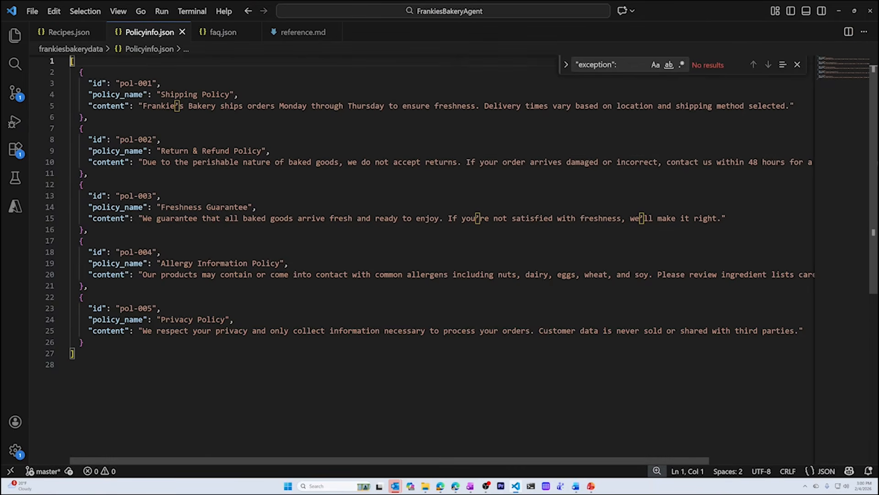
click(223, 32)
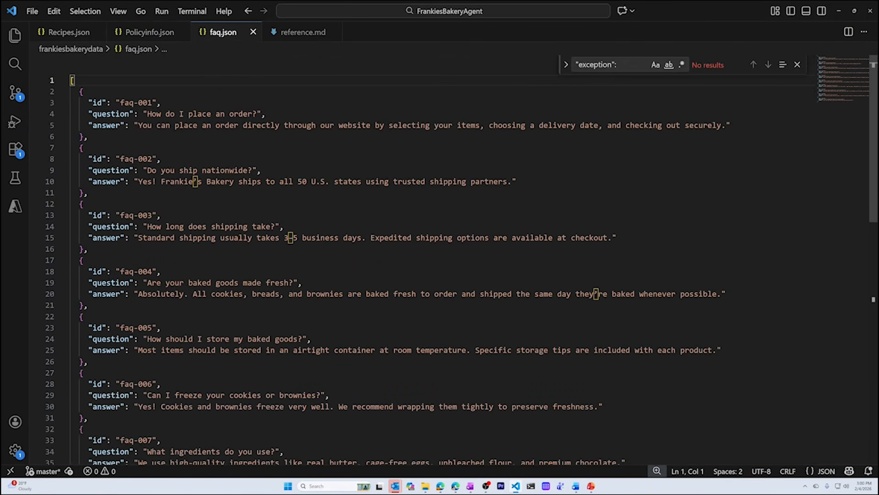
scroll(440, 265, down, 1)
scroll(440, 265, up, 1)
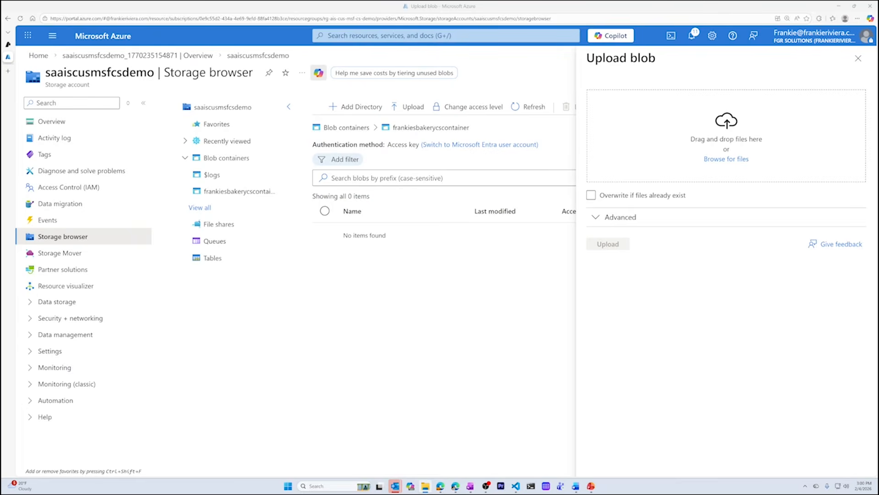
Upload faq.json, Policyinfo.json and Recipes.json to the frankiesbakerycscontainer container in the Azure portal.
drag(1, 146, 727, 137)
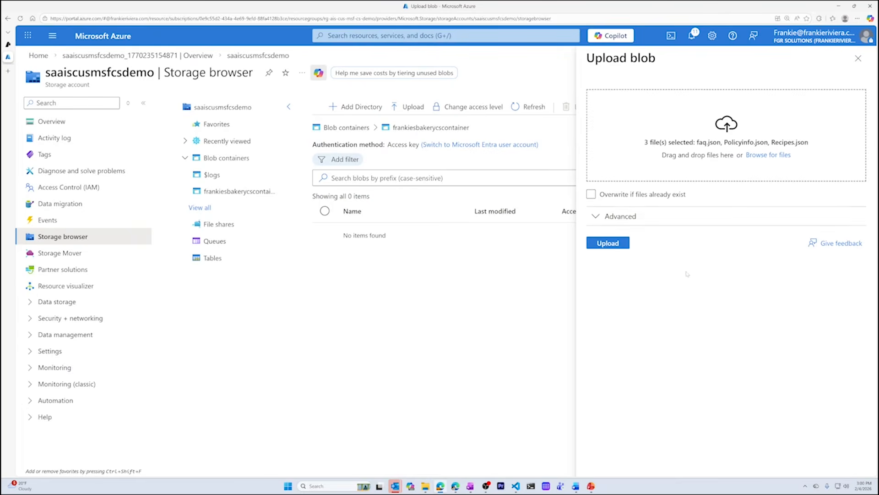
click(616, 246)
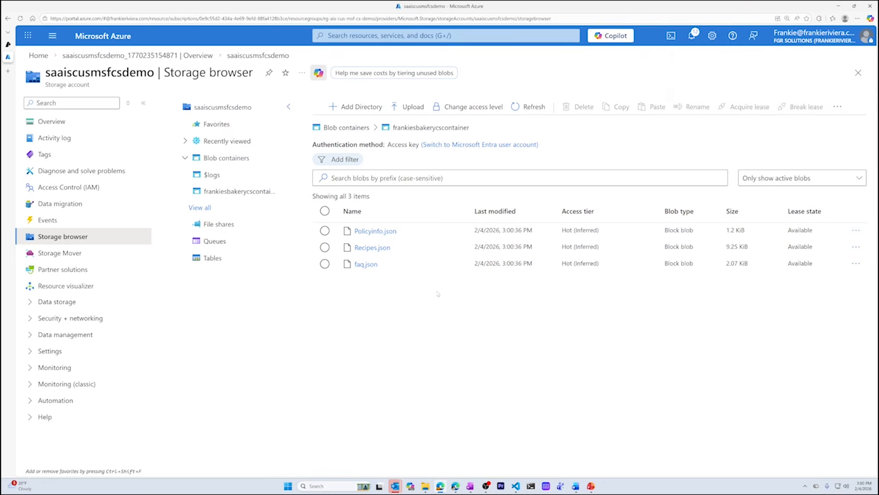
Find Azure AI Search in the Marketplace from resource group rg-ais-cus-msf-cs-demo and start creating a search service.
click(52, 120)
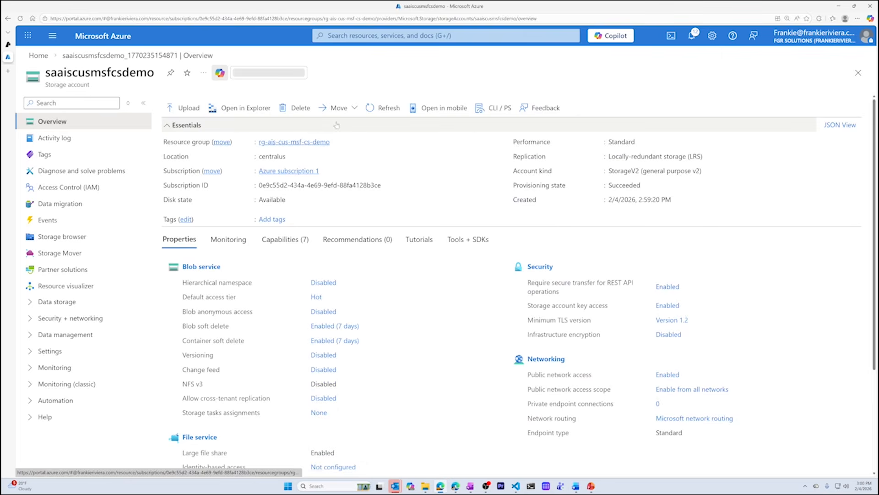
click(294, 141)
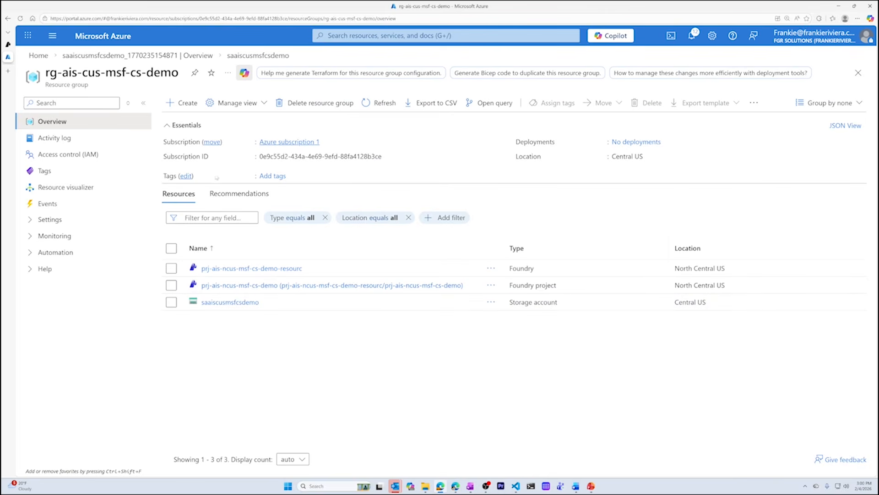
click(186, 108)
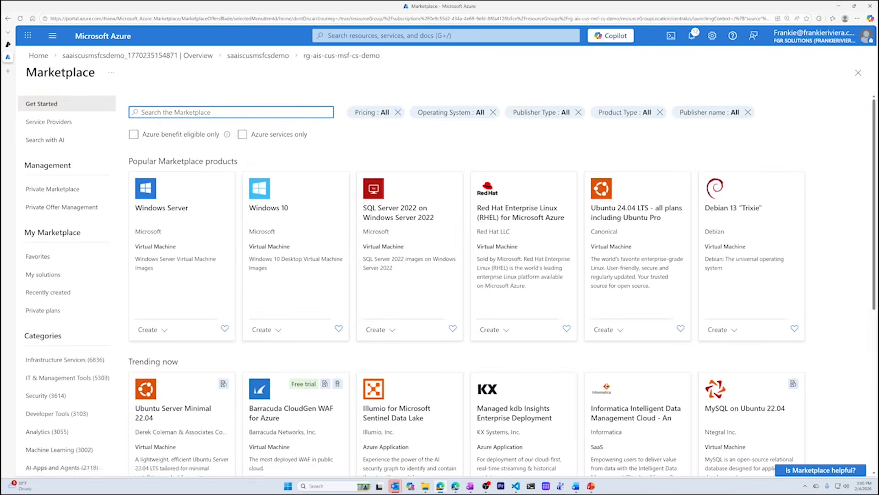
text(ai search)
click(164, 134)
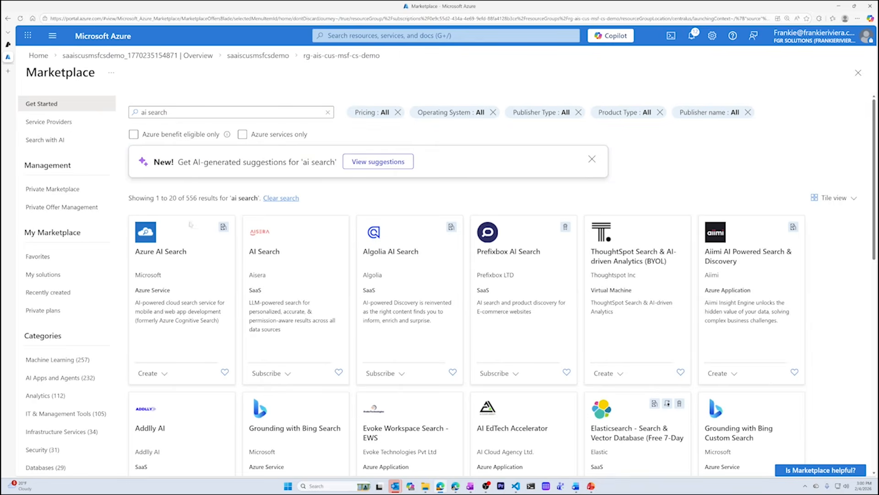
click(163, 376)
click(174, 392)
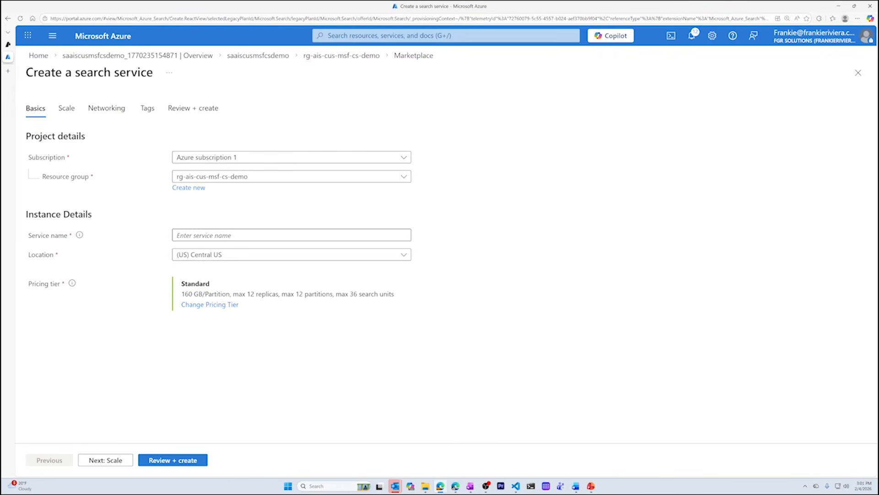
Name the search service ais-ais-cus-msf-cs-demo and set its pricing tier to Basic.
click(229, 235)
text(aisaisc)
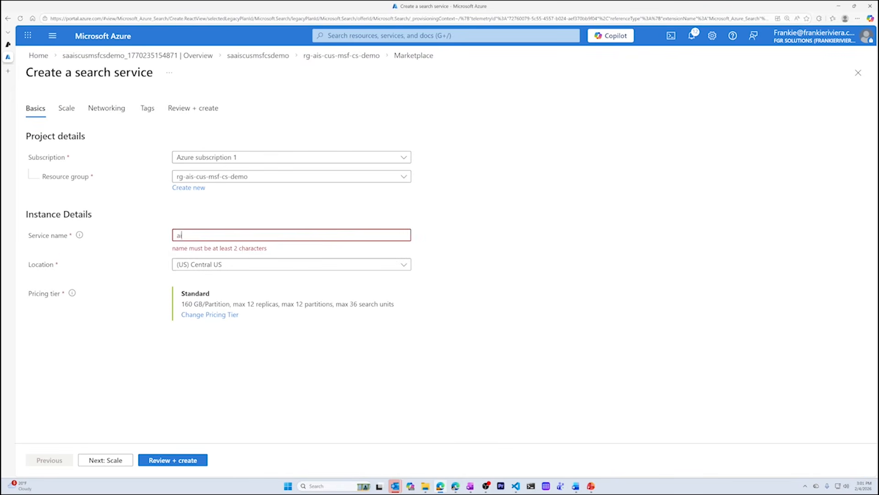
text(usmsf-cs-demo)
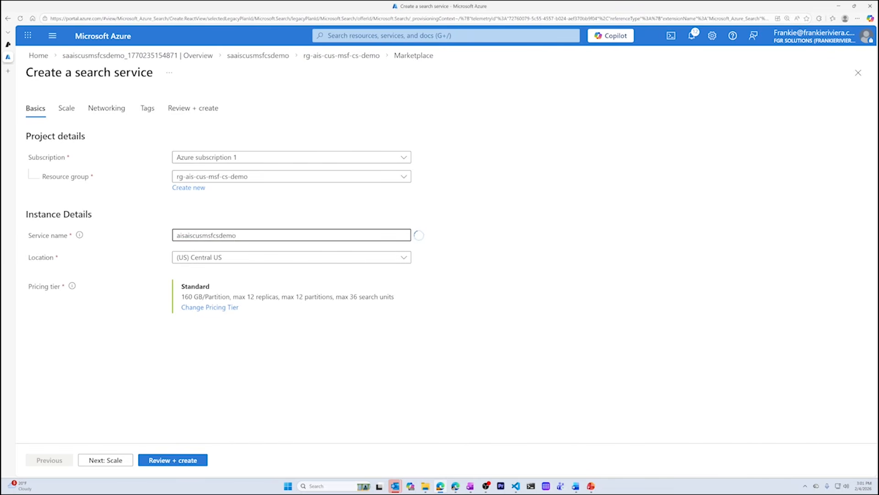
click(215, 307)
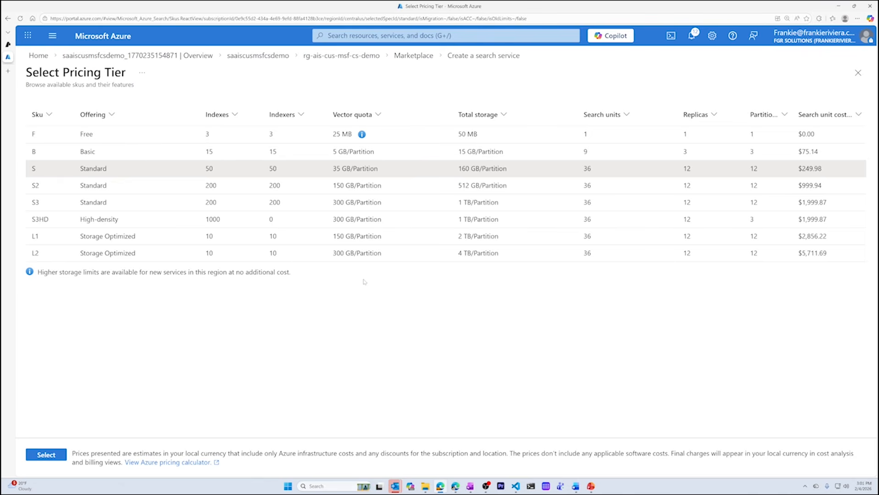
click(390, 151)
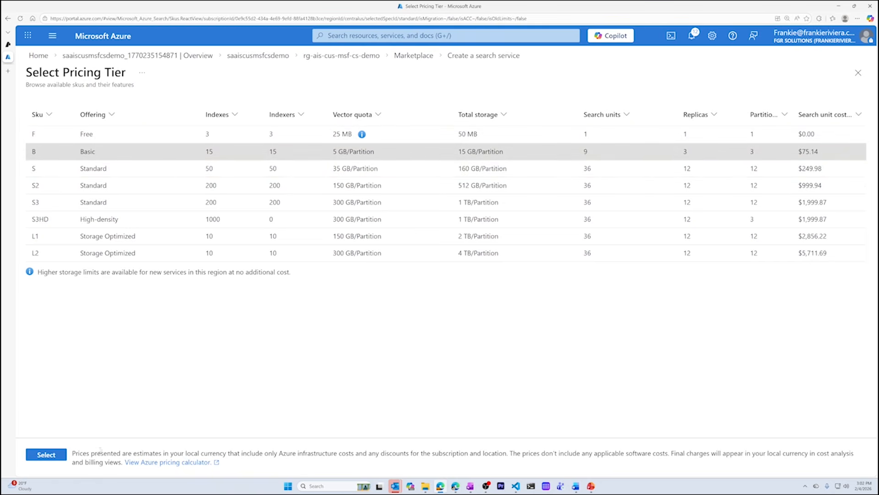
click(48, 455)
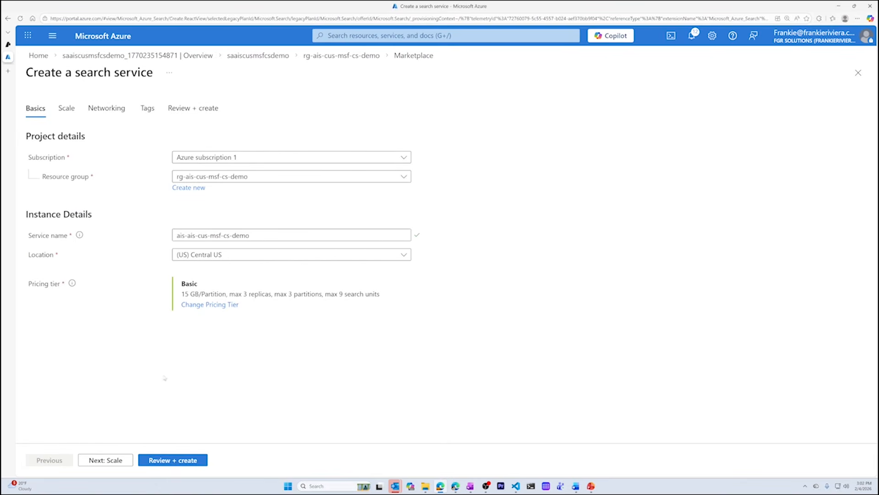
Review and create the search service, and open the deployed resource.
click(183, 459)
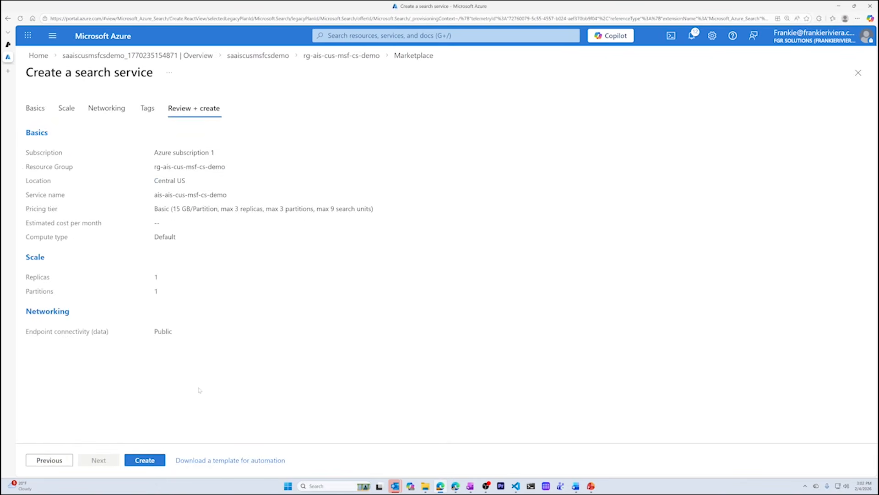
click(153, 460)
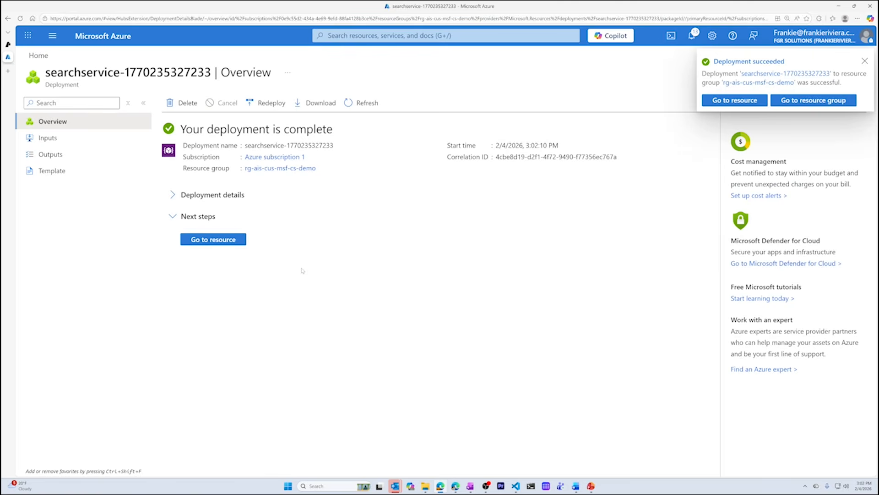
click(229, 240)
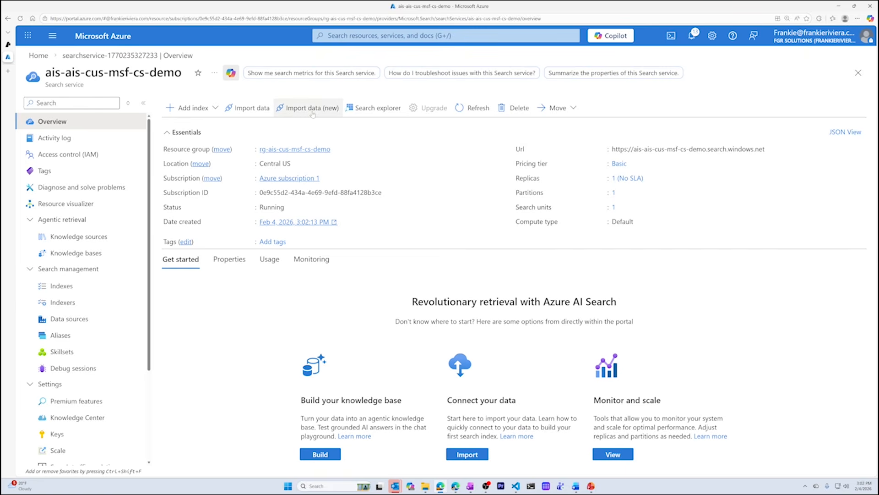
Switch to Microsoft Foundry, search the model catalog for "text-em", and deploy text-embedding-3-large with default settings.
click(14, 44)
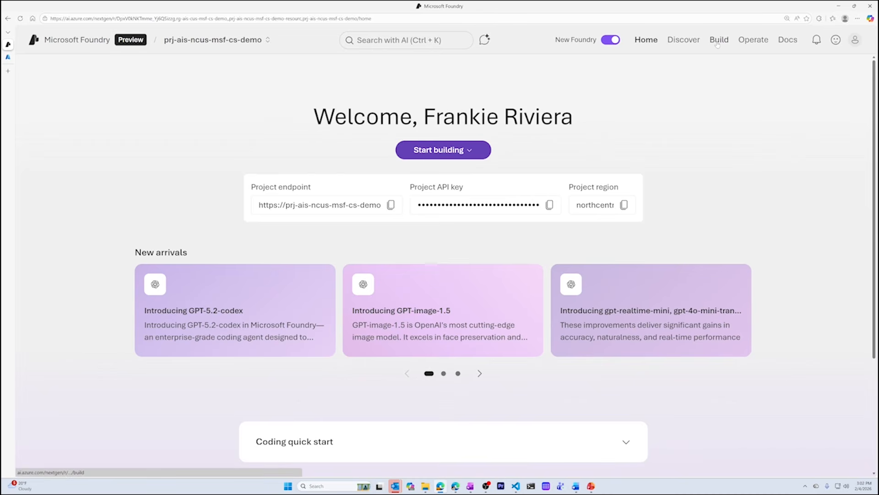
click(684, 39)
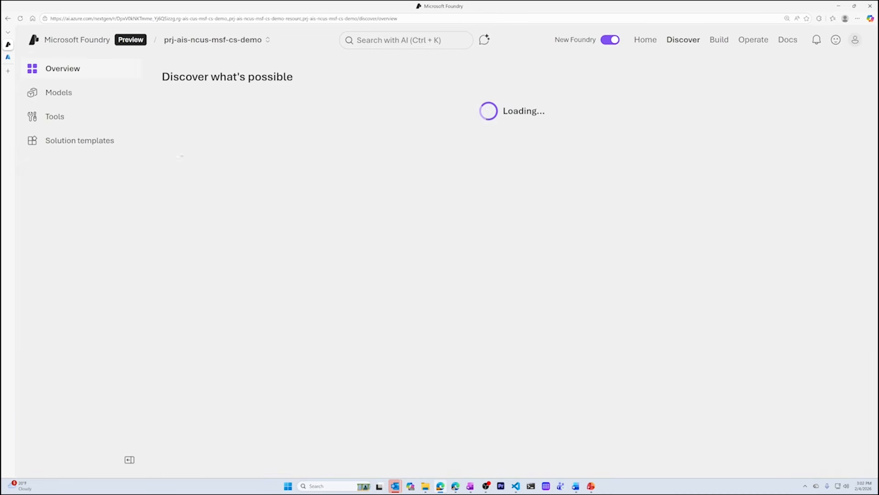
click(71, 93)
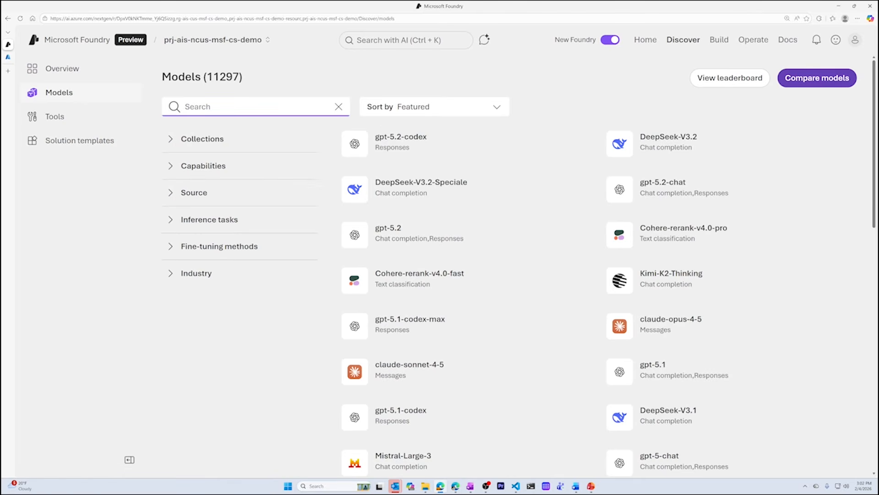
text(text-e)
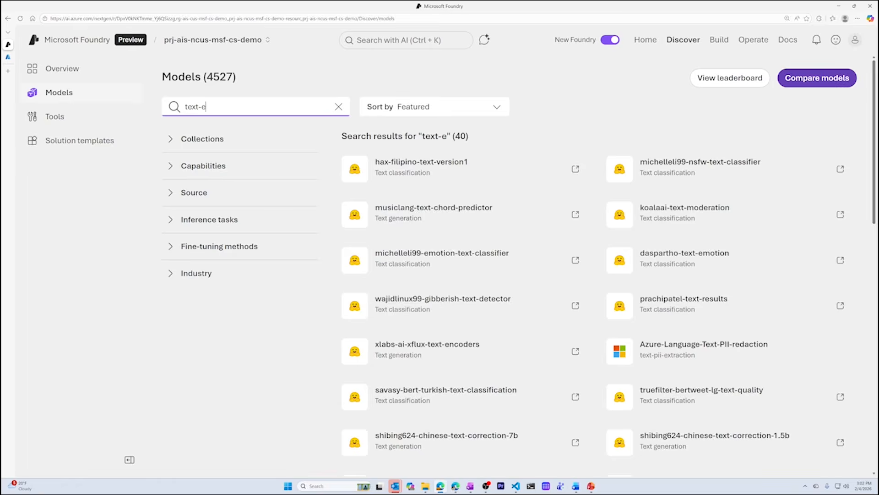
text(m)
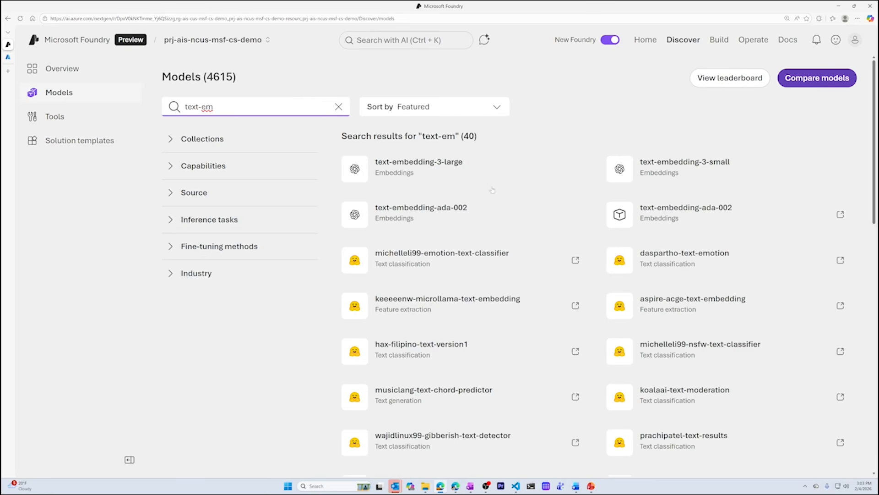
click(441, 174)
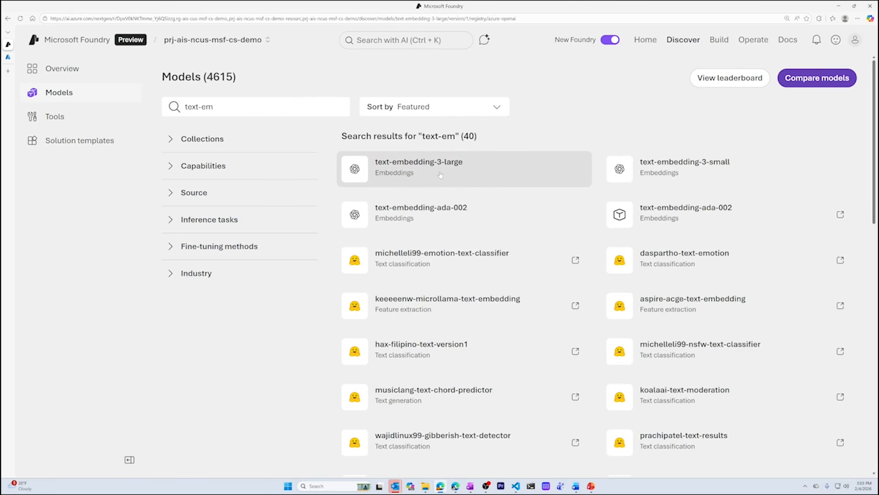
click(828, 79)
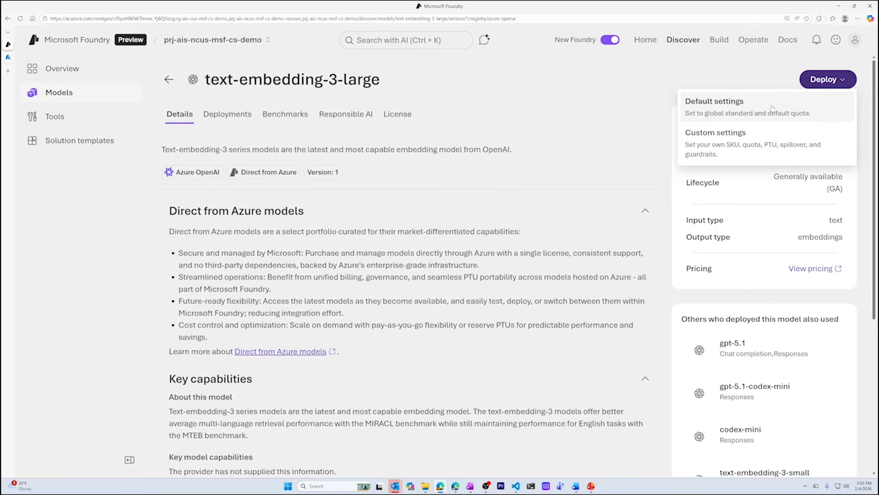
click(772, 108)
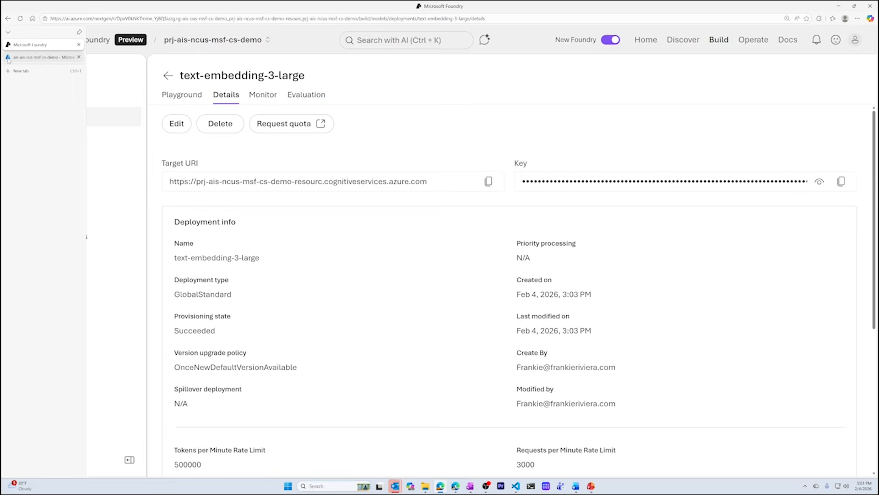
Return to the Azure search service and start a new data import from Azure Blob Storage for the RAG scenario.
click(9, 59)
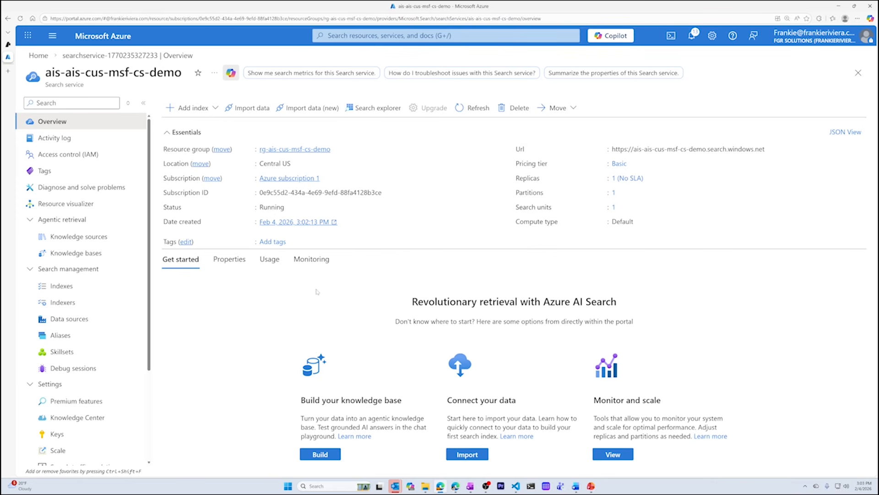
click(322, 113)
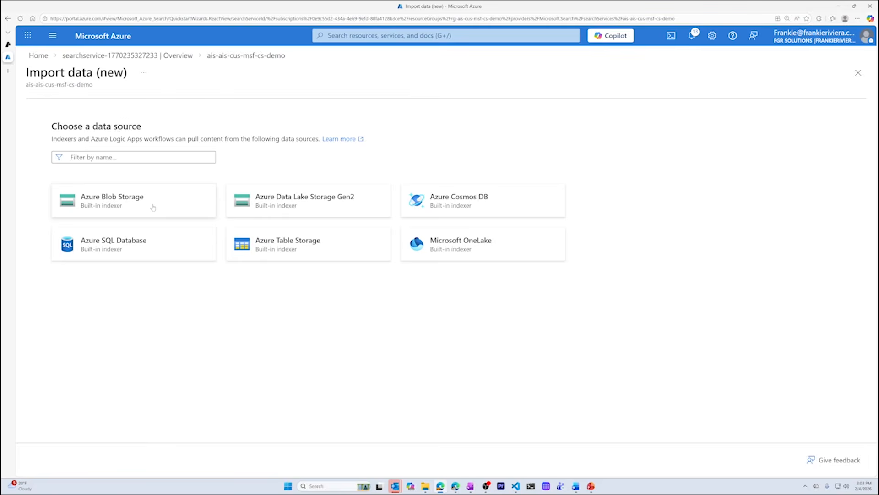
click(153, 207)
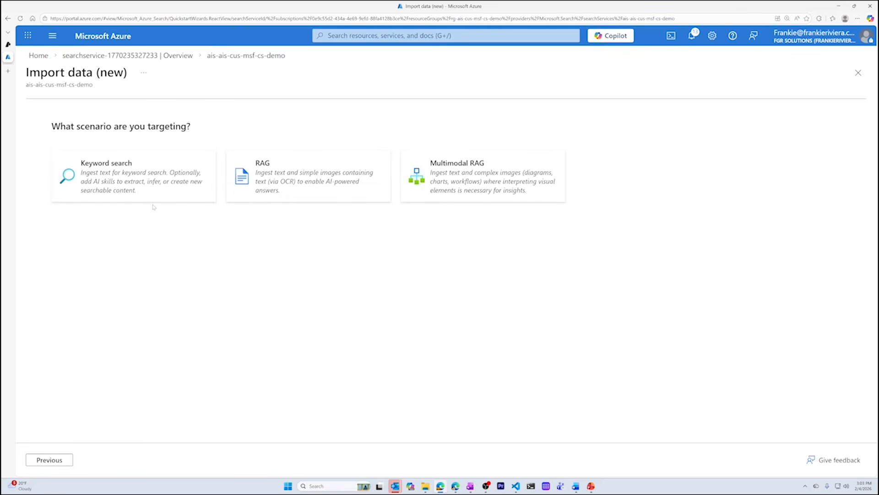
click(316, 179)
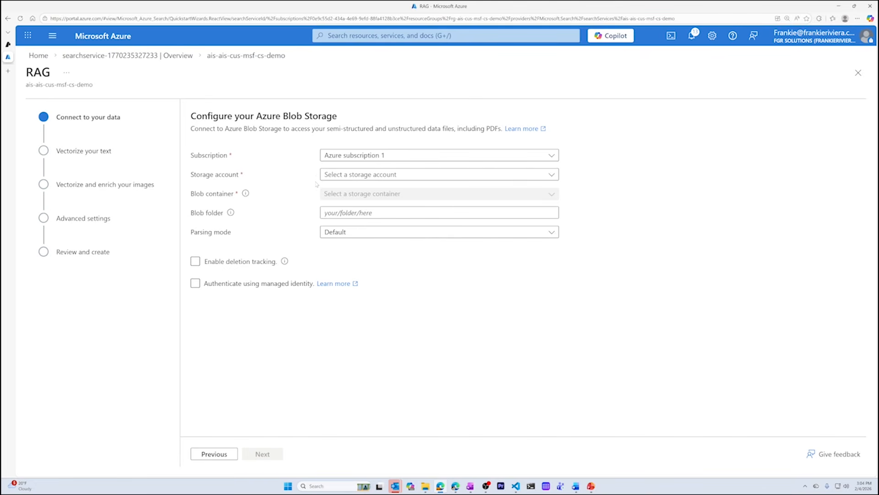
Connect the import to storage account saaiscusmsfcsdemo and container frankiesbakerycscontainer, keeping the Default parsing mode, and continue to text vectorization.
click(370, 176)
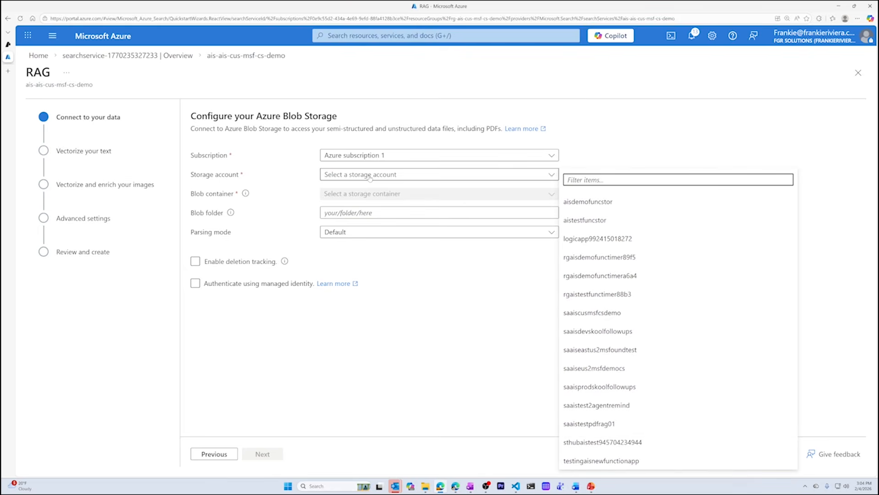
click(731, 316)
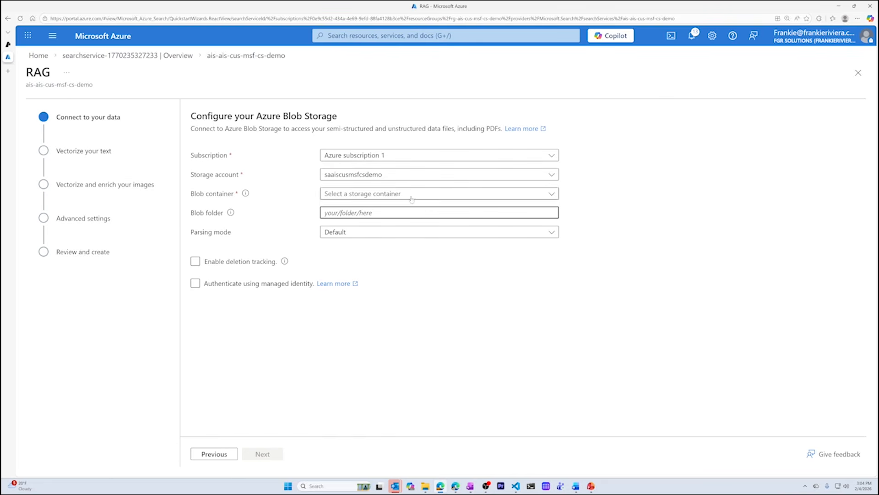
click(411, 193)
click(412, 234)
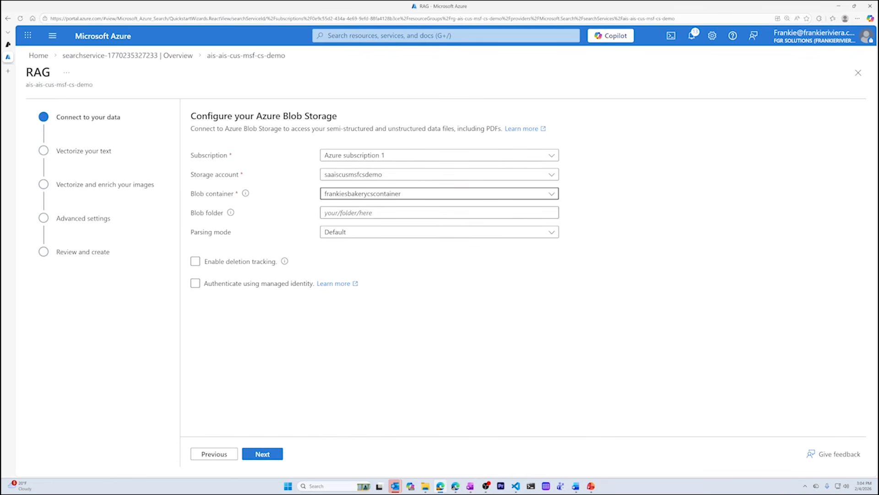
click(412, 213)
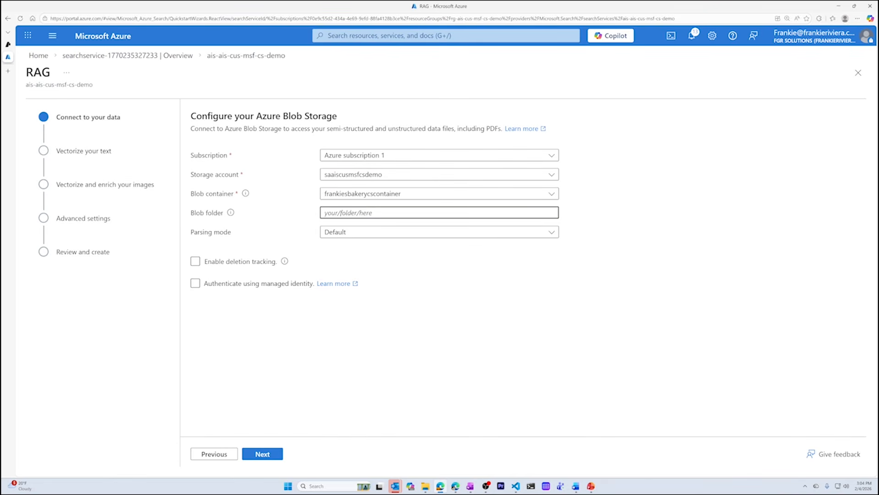
click(411, 231)
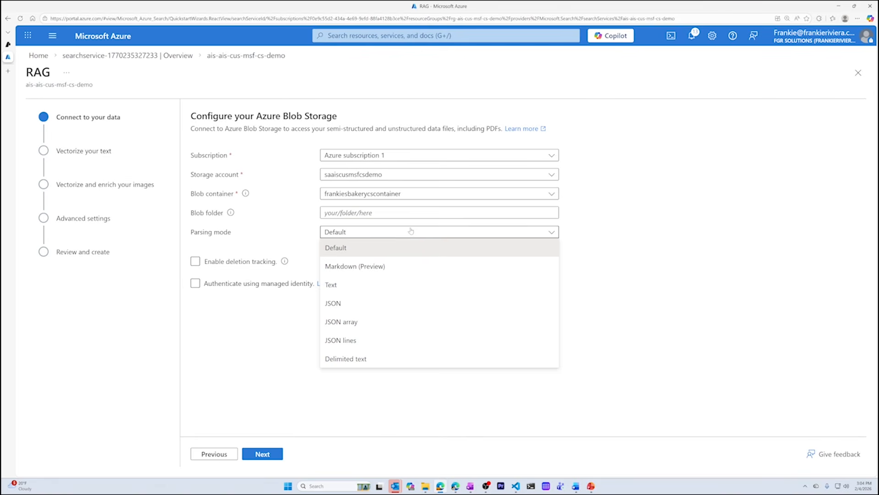
click(273, 263)
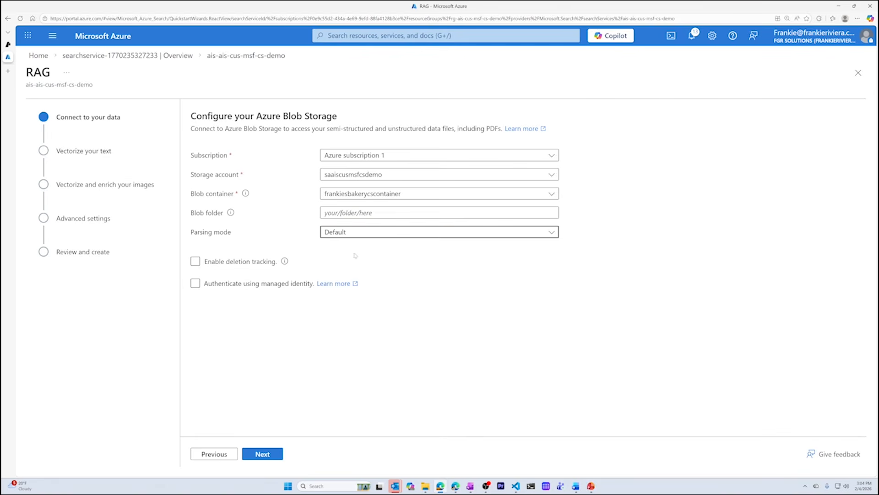
click(273, 286)
click(262, 454)
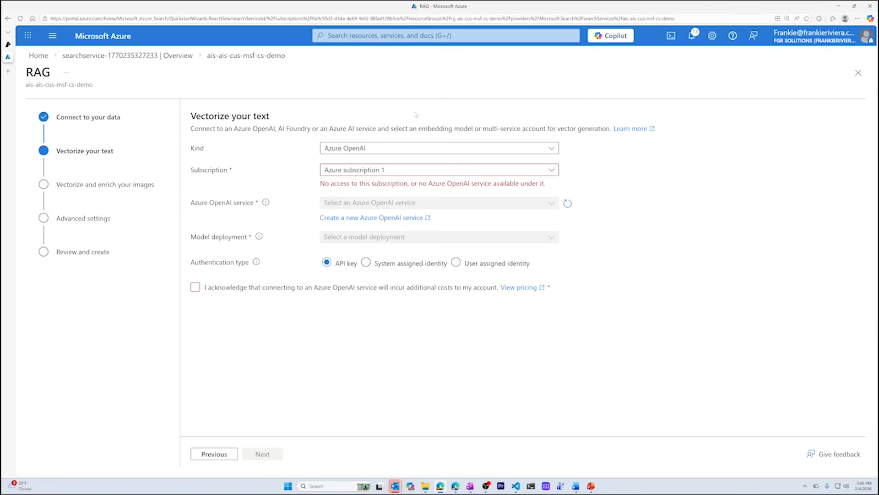
Set the text vectorization kind to Azure AI Foundry (Preview) and choose the prj-ais-ncus-msf-cs-demo project.
click(418, 148)
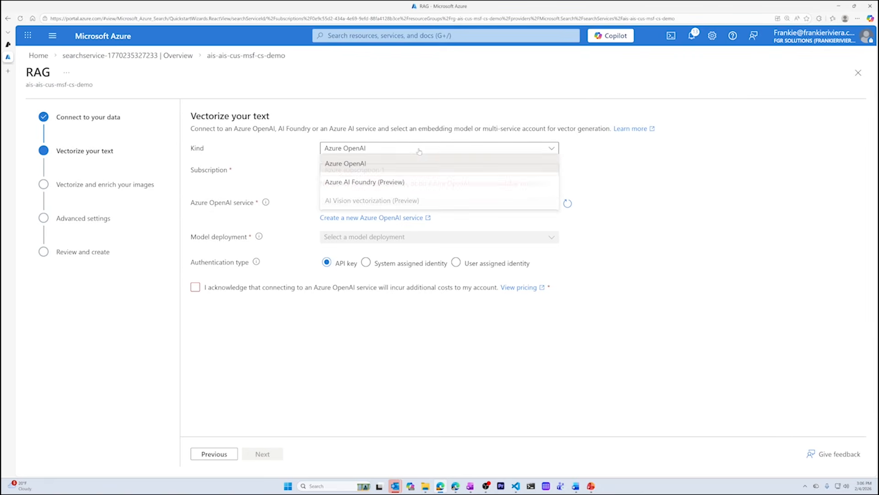
click(418, 182)
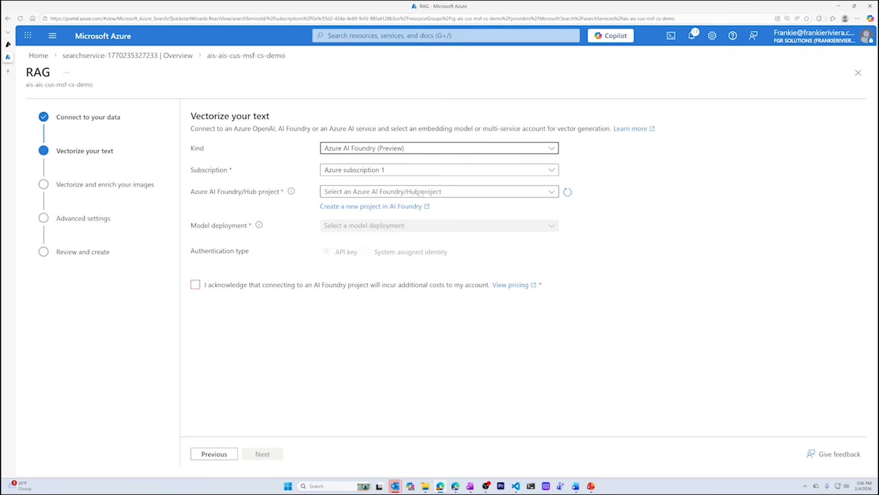
click(384, 152)
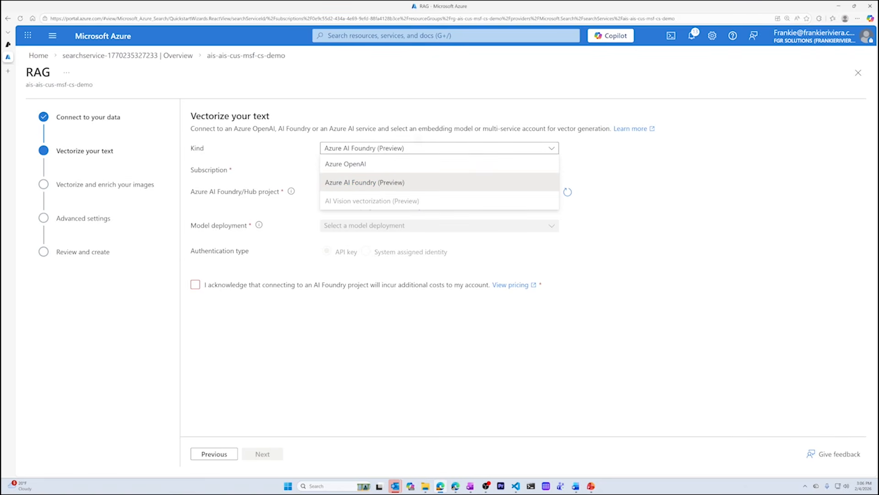
click(414, 150)
click(415, 191)
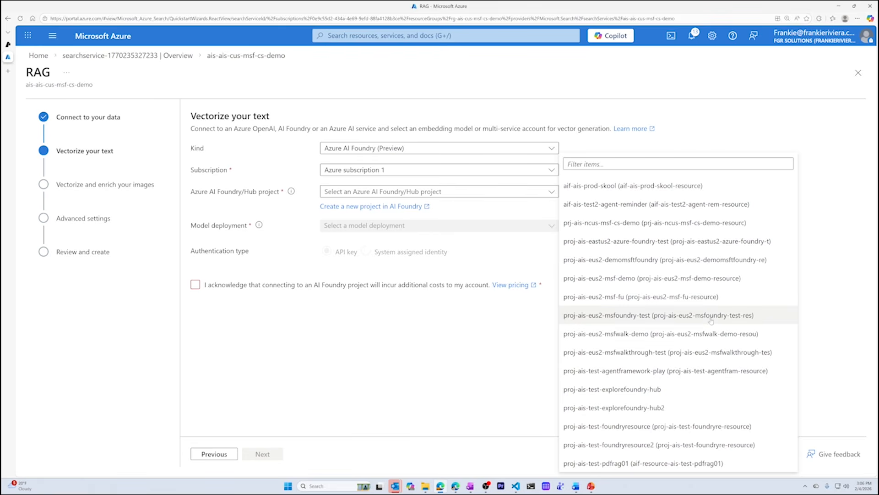
click(689, 224)
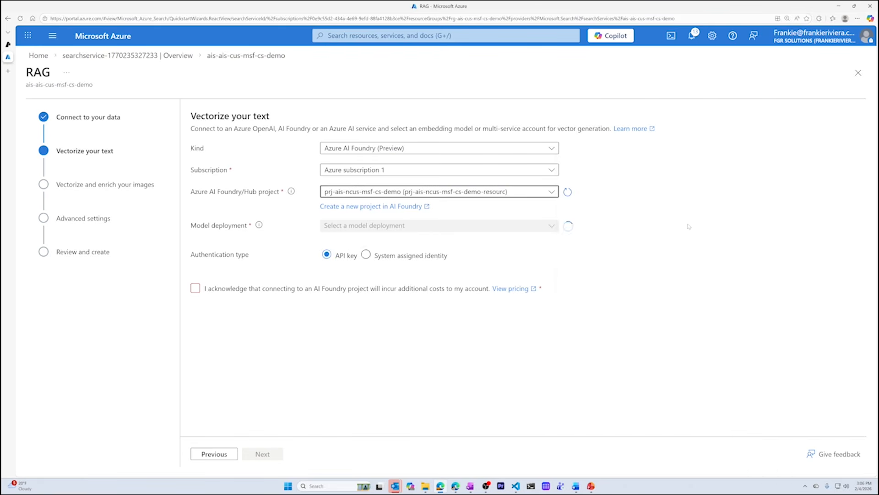
Choose the text-embedding-3-large deployment with API key authentication, acknowledge the additional costs, and continue.
click(392, 227)
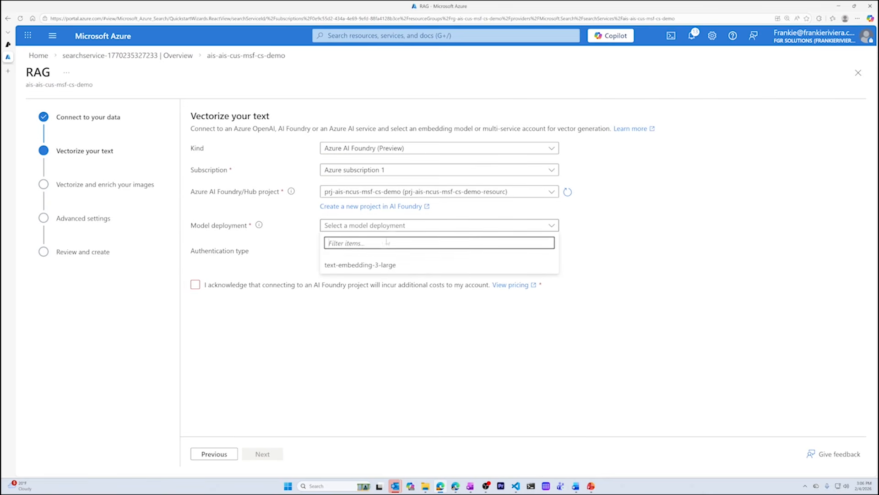
click(385, 265)
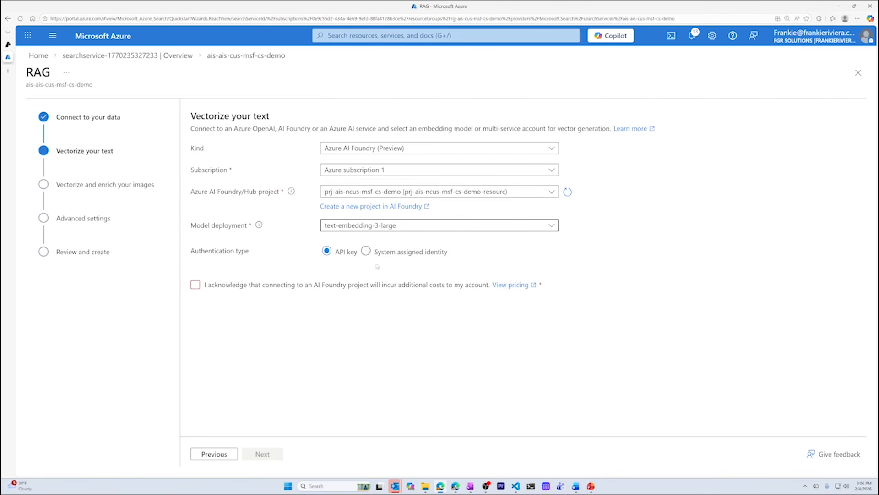
click(195, 286)
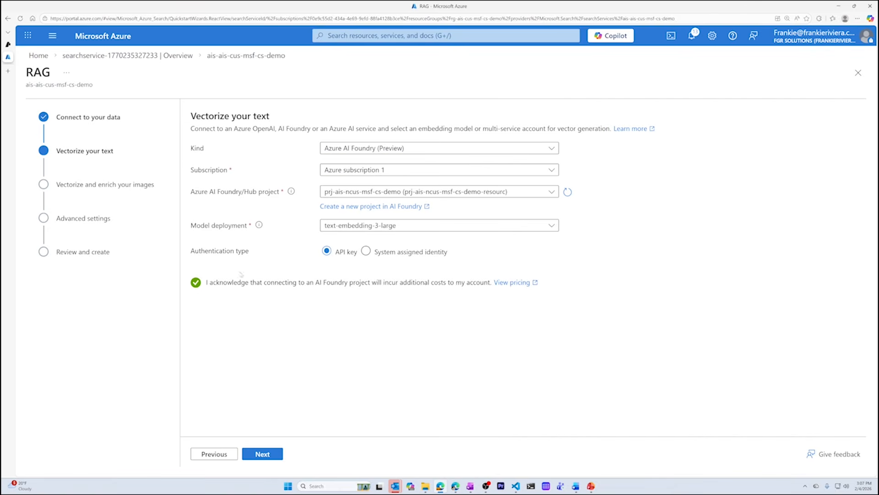
click(261, 454)
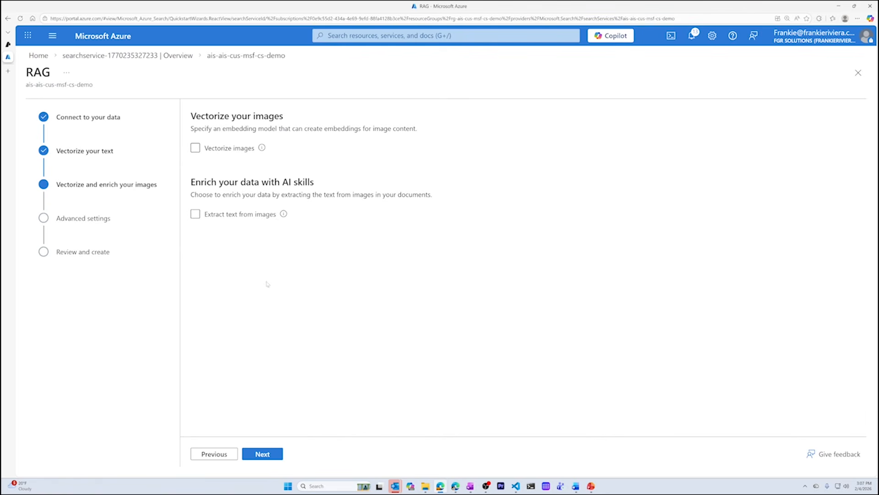
Leave image vectorization and text extraction off, keep the semantic ranker enabled and the indexing schedule at Once, and proceed to the review.
click(273, 454)
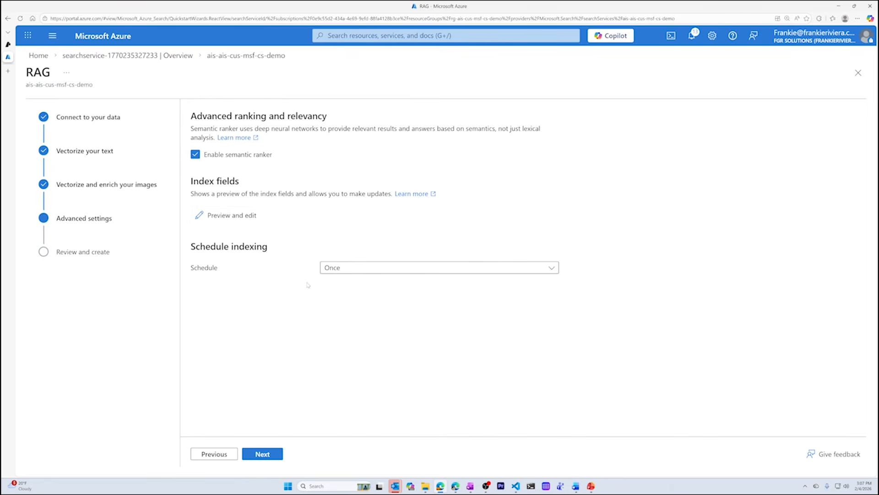
click(388, 270)
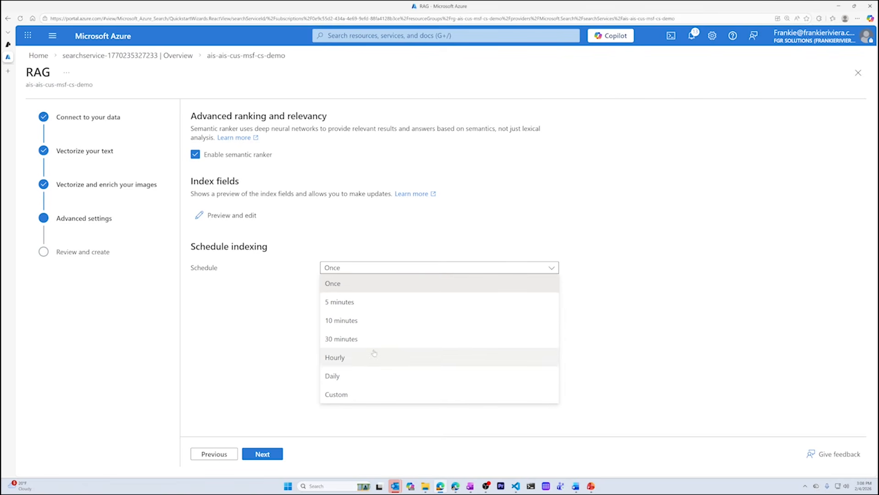
click(373, 259)
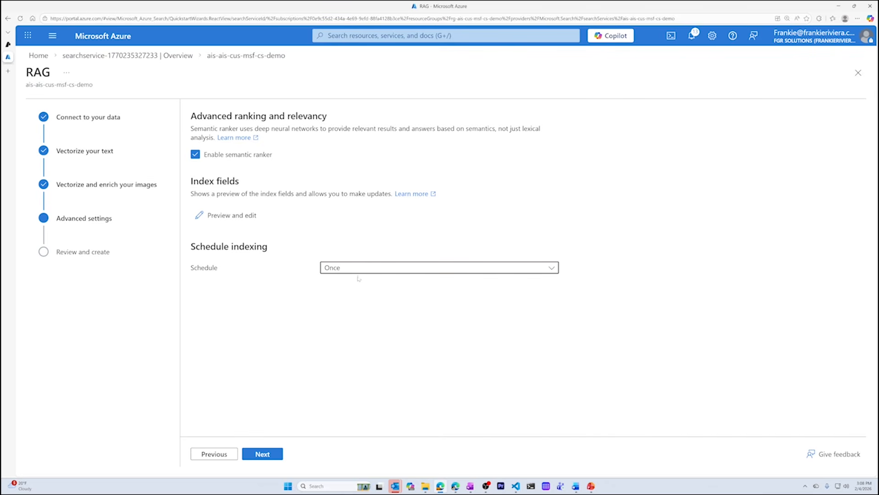
click(264, 454)
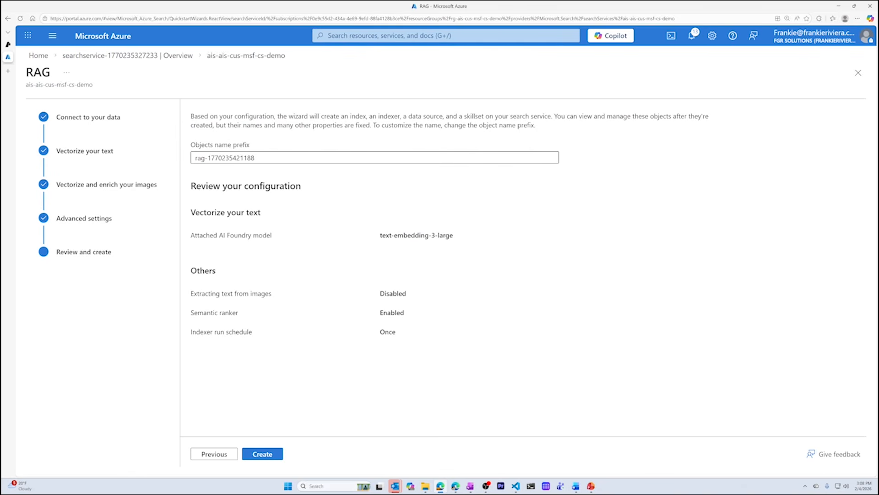
Set the objects name prefix to frankiesbakerycsindex and create the search objects.
click(223, 158)
key(ctrl+a)
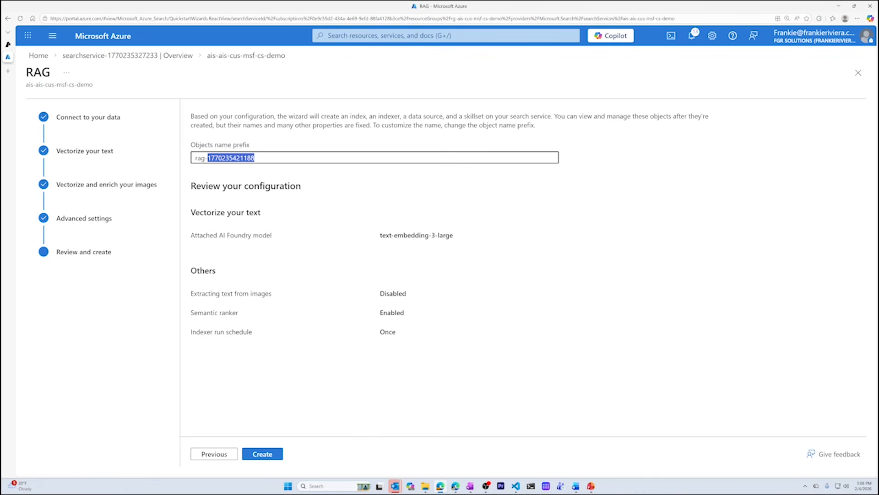
text(frankiesbaker)
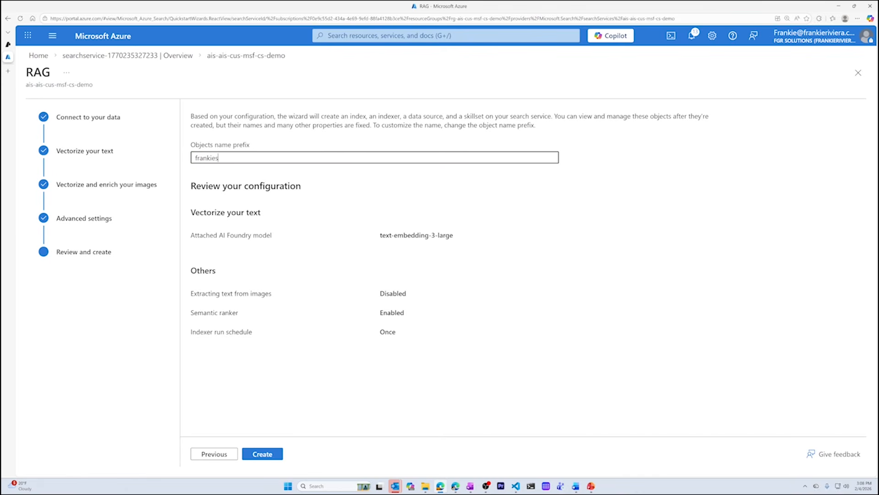
text(ycsindex)
click(262, 453)
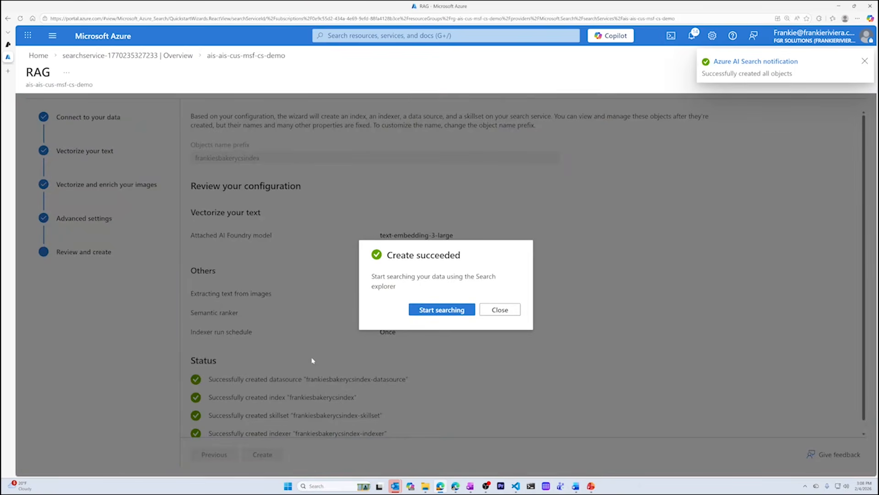
Run an empty search on the new index and examine the chunk and text_vector fields in the results.
click(444, 311)
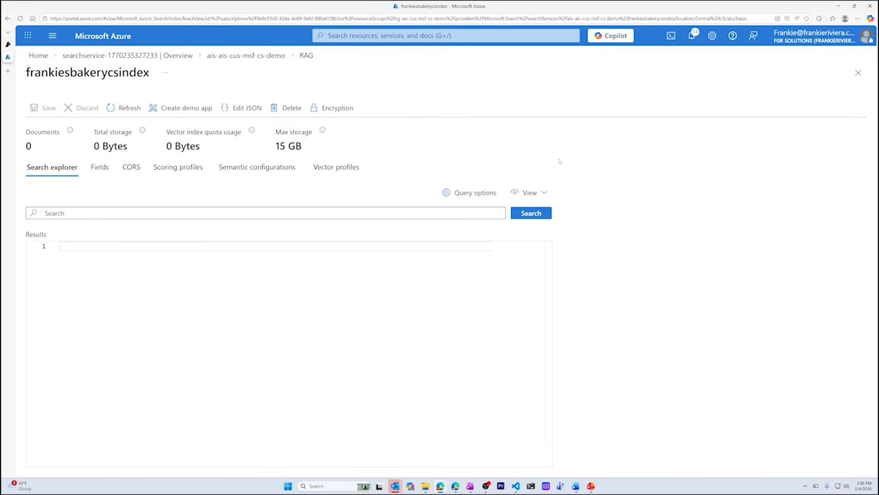
click(531, 217)
scroll(289, 342, down, 3)
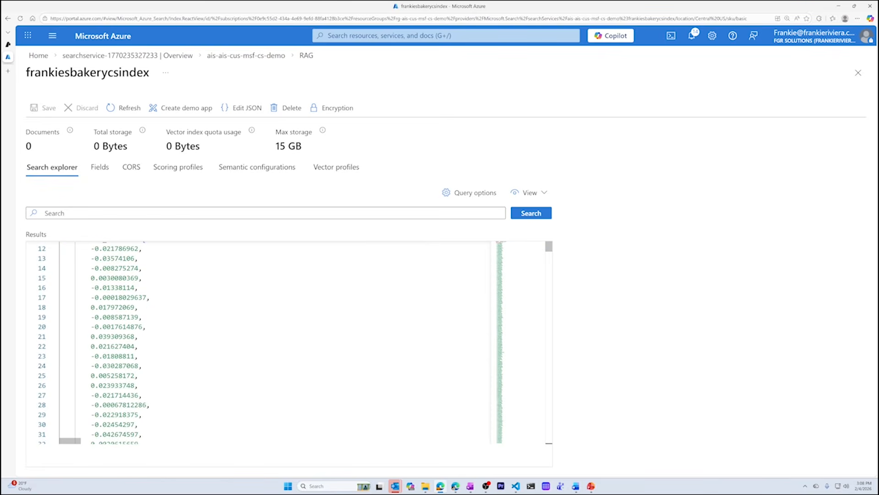
scroll(288, 343, up, 3)
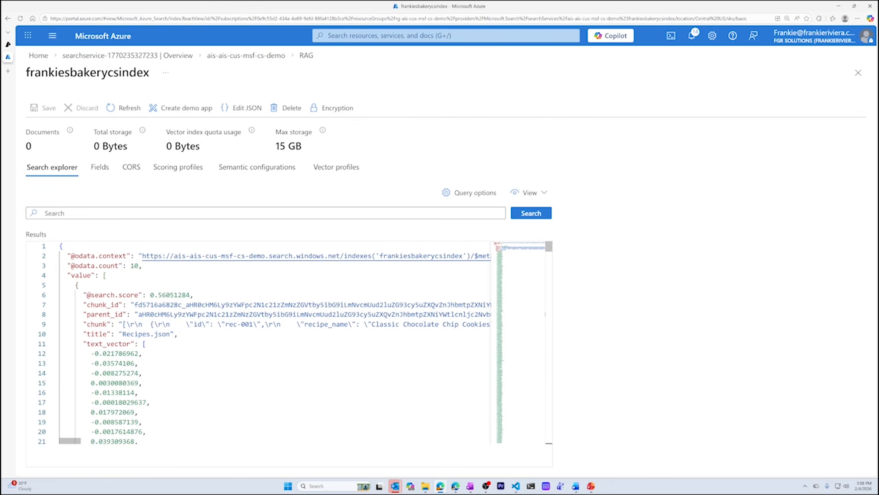
drag(83, 344, 138, 440)
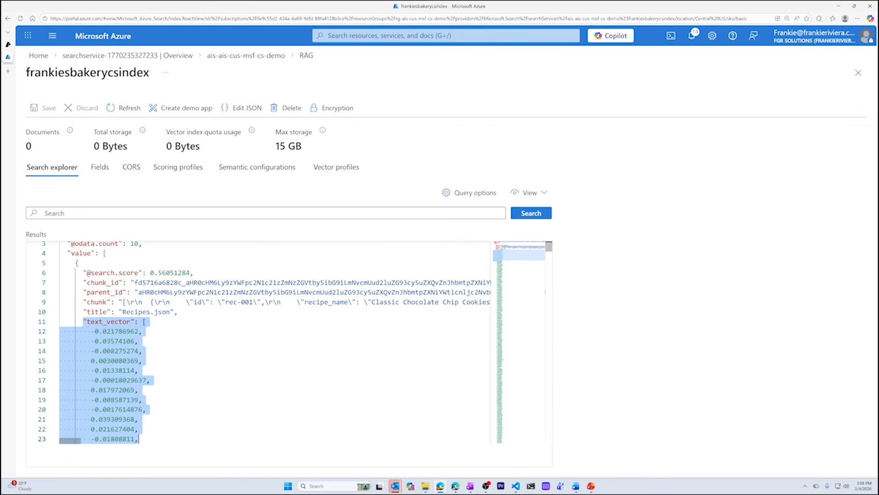
drag(83, 302, 325, 301)
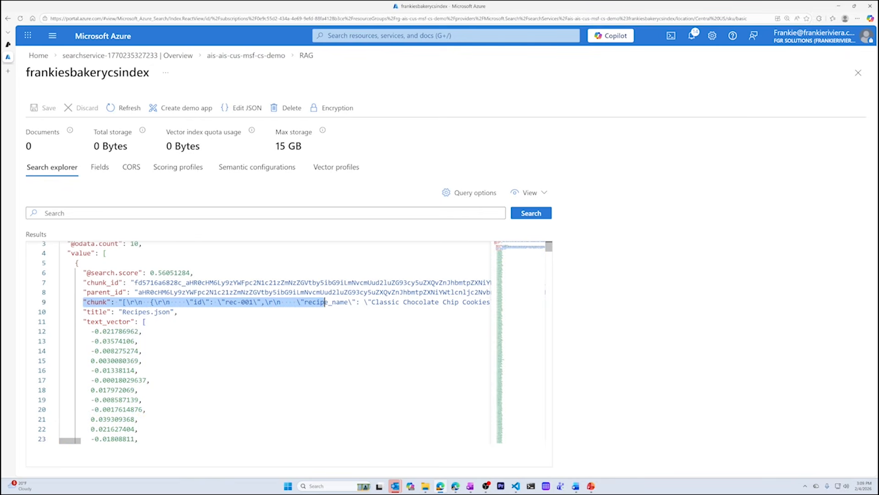
scroll(291, 342, up, 1)
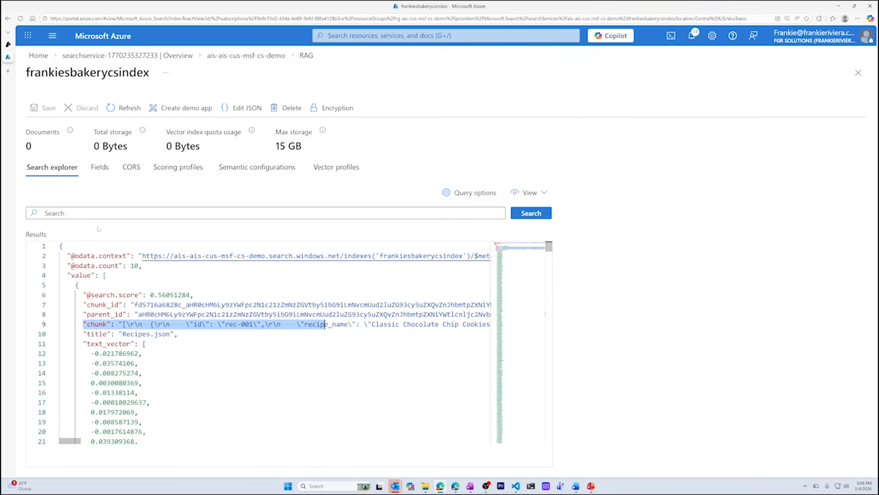
Make the index's text_vector field non-retrievable and save the index.
click(100, 168)
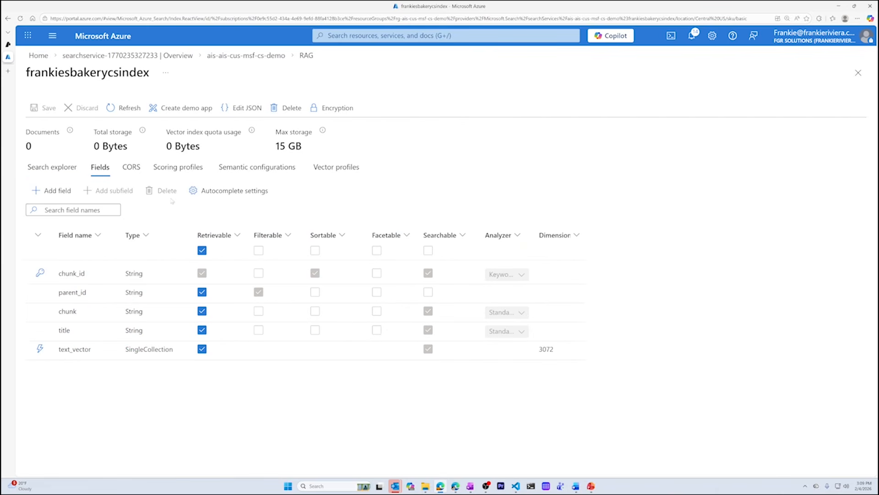
click(202, 349)
click(46, 109)
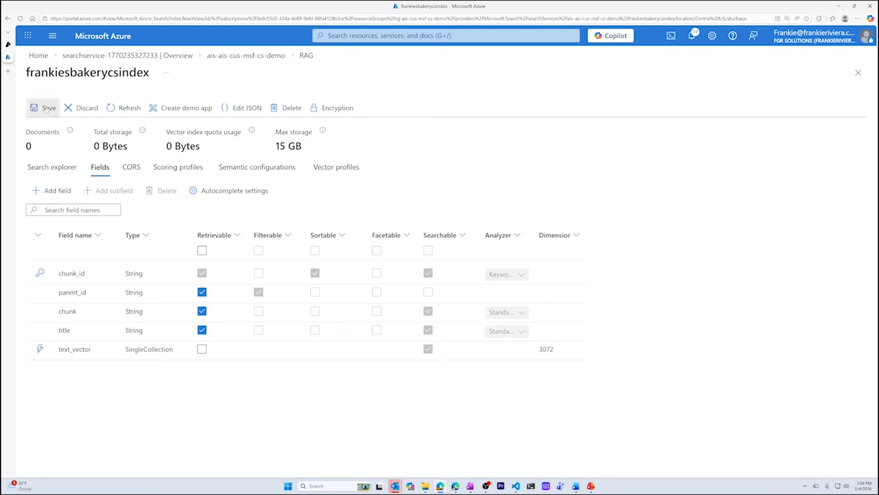
Rerun the empty search on the index and review the returned document chunks and their source titles.
click(59, 167)
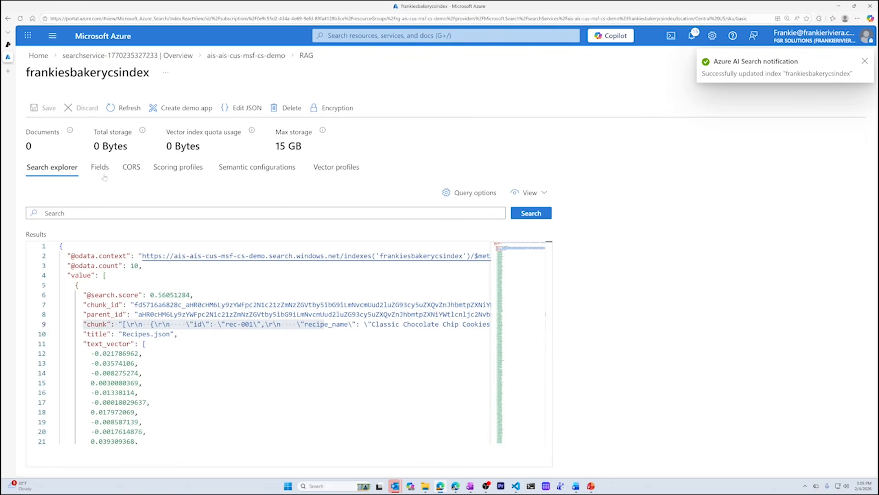
click(530, 215)
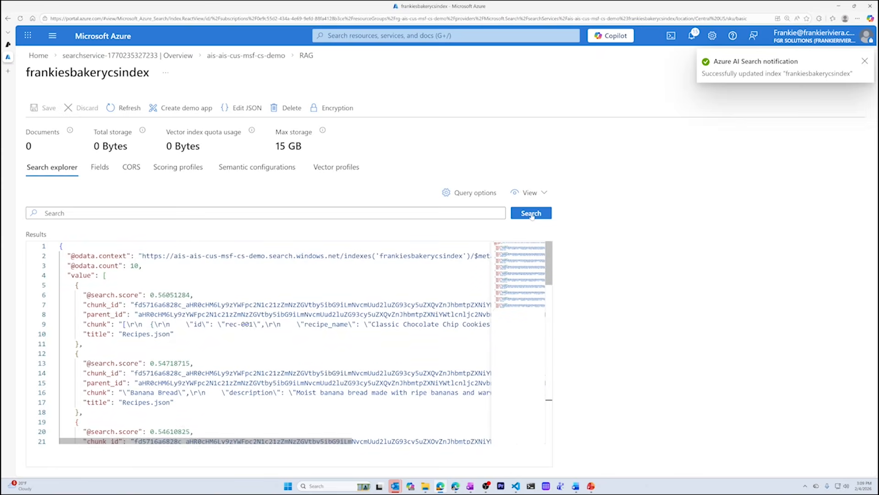
scroll(289, 342, down, 10)
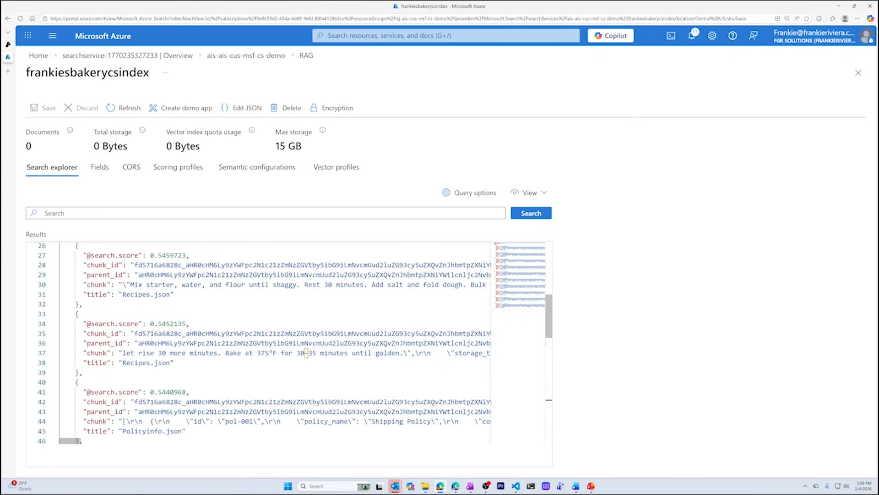
scroll(289, 342, up, 5)
scroll(289, 342, up, 5)
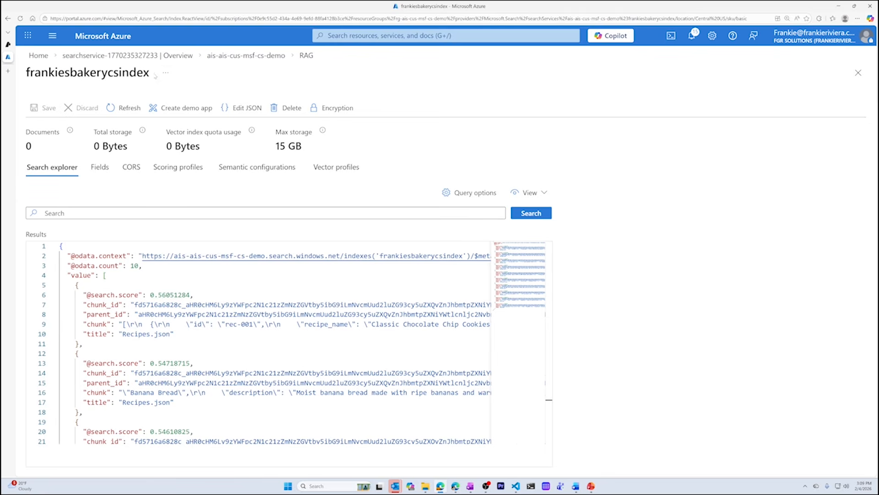
Leave the finished import wizard and review the search service's indexes, indexers, data sources and skillsets.
drag(150, 75, 25, 75)
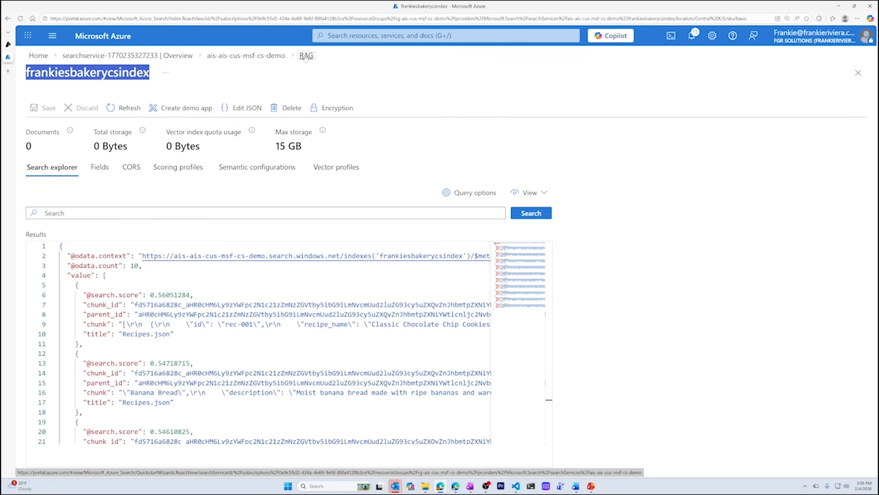
click(305, 56)
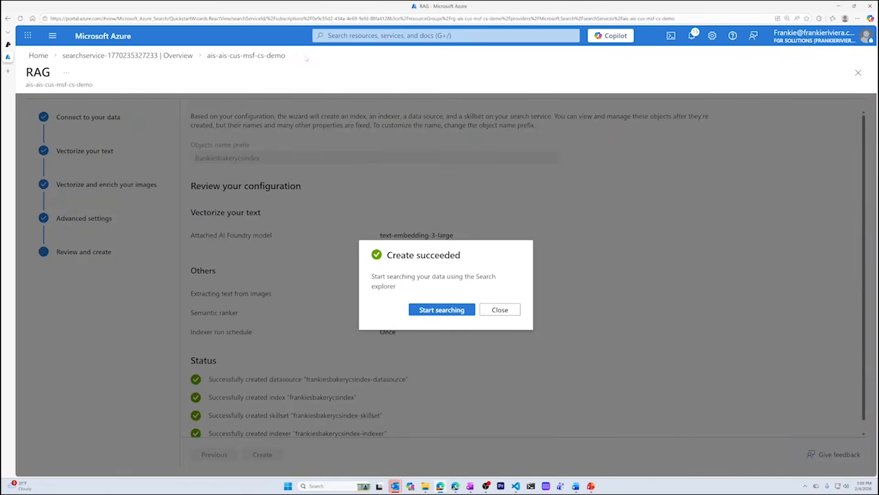
click(499, 310)
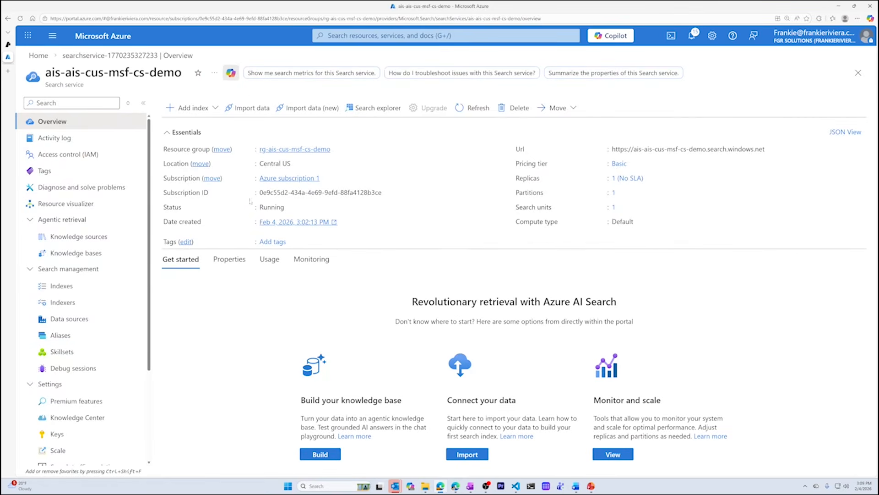
click(61, 286)
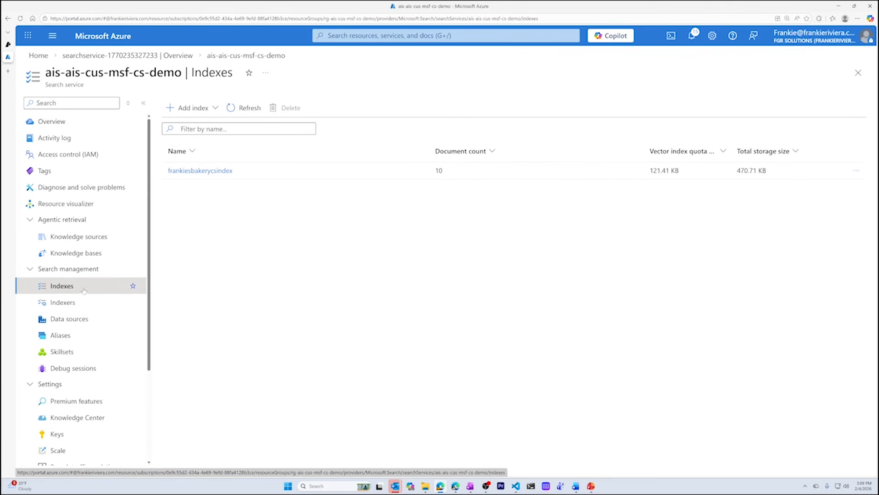
click(85, 303)
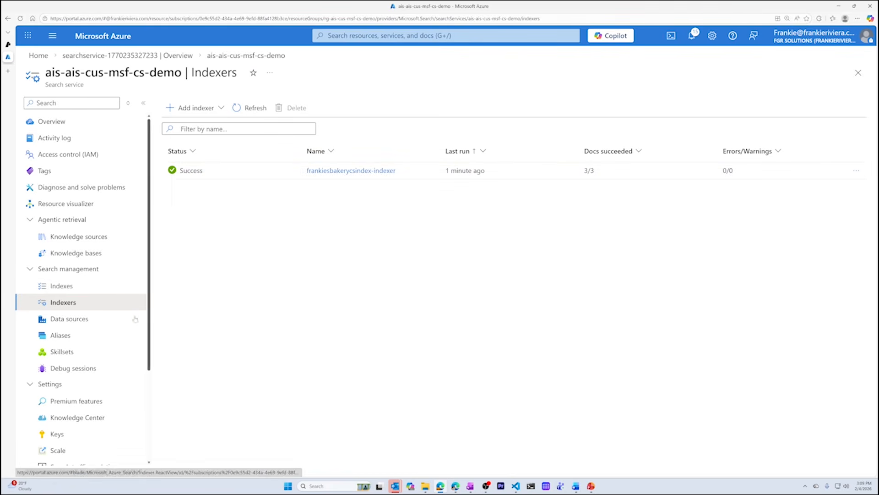
click(82, 320)
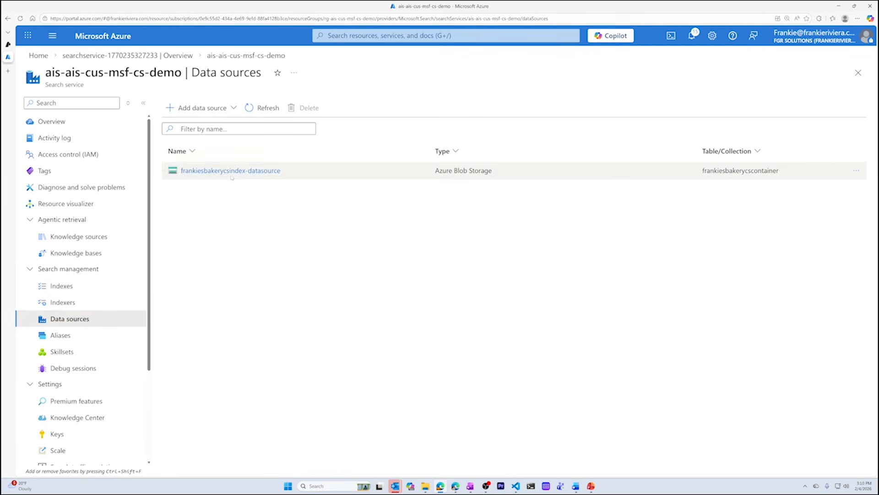
click(92, 352)
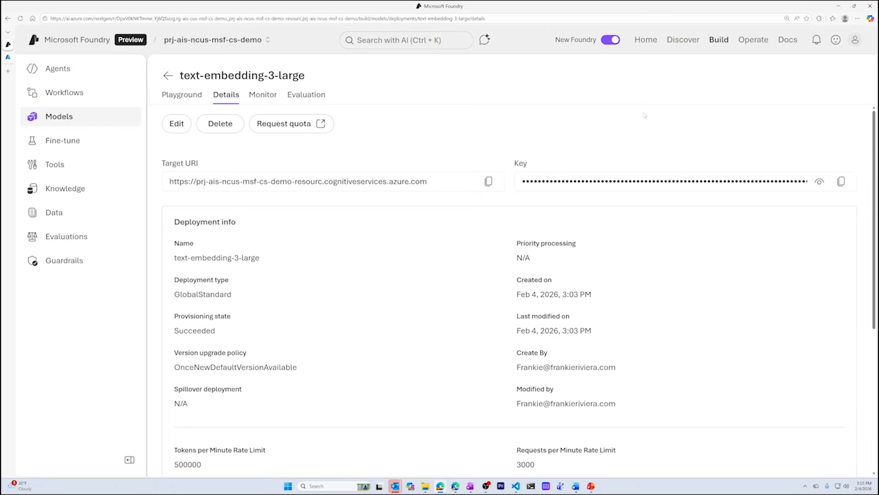
Switch to Microsoft Foundry and create an agent named classic-search-agent in the prj-ais-ncus-msf-cs-demo project.
click(717, 42)
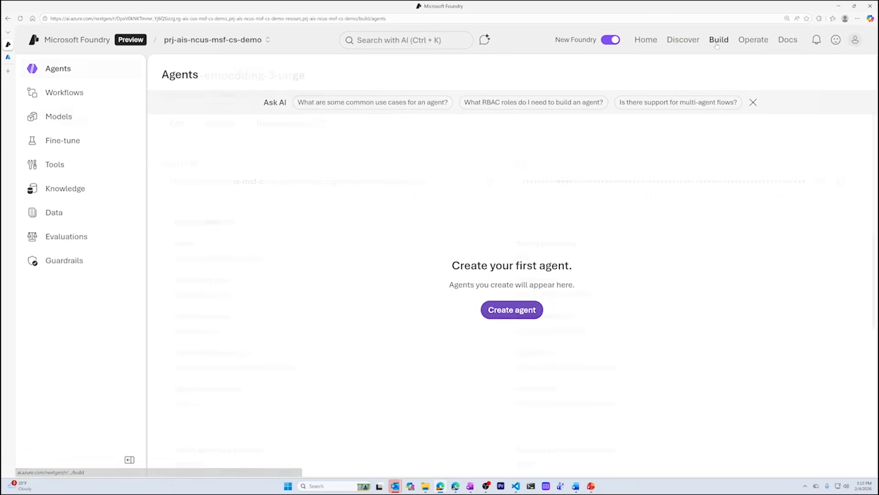
click(512, 309)
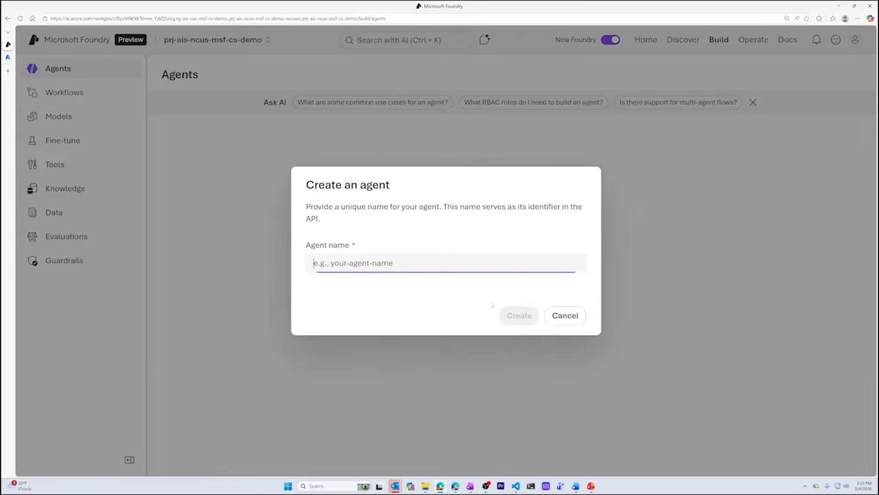
text(ca)
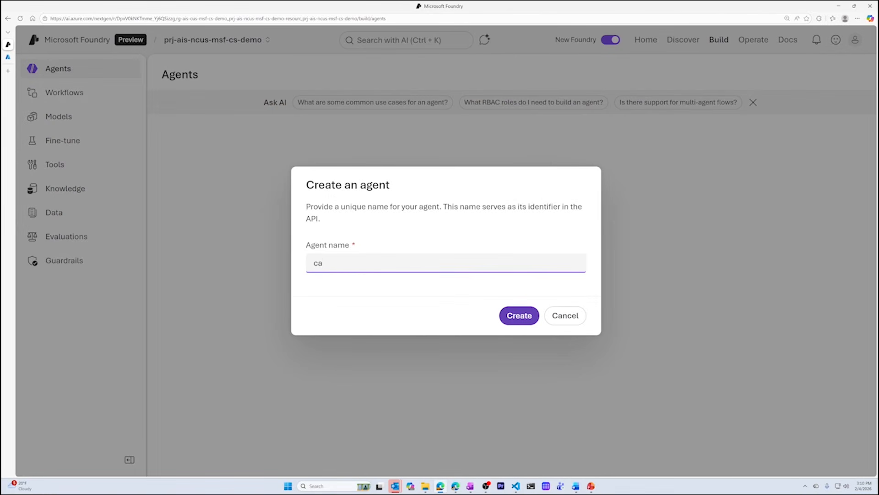
key(BackSpace)
text(lassic-search-agent)
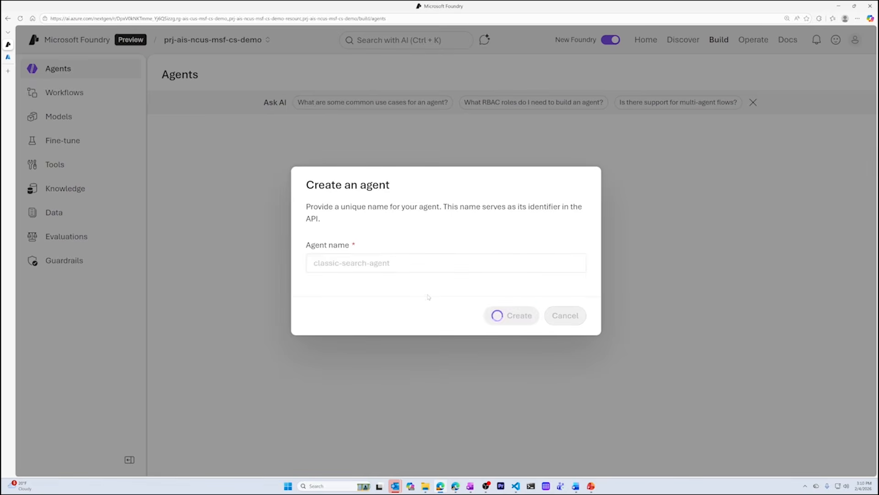
Enter and save bakery support instructions requiring the Azure AI Search Tool, an "I don't know" fallback and exact blob storage links, reviewing the key phrases.
text(You are our helpful customer support agent for frankies bakery that must use the Azure AI Search Tool to answer all the questions from user. You never answer from your own knowledge under any circumstances. If you do not find information from the knowledge base to answer the question, you say, \"I don't know.\"  Always list your references by giving the exact blob storage link in your response.)
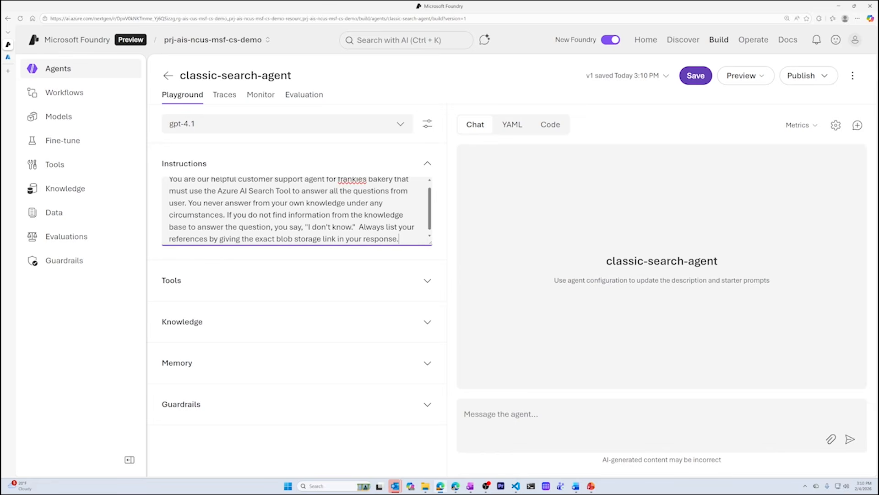
click(696, 76)
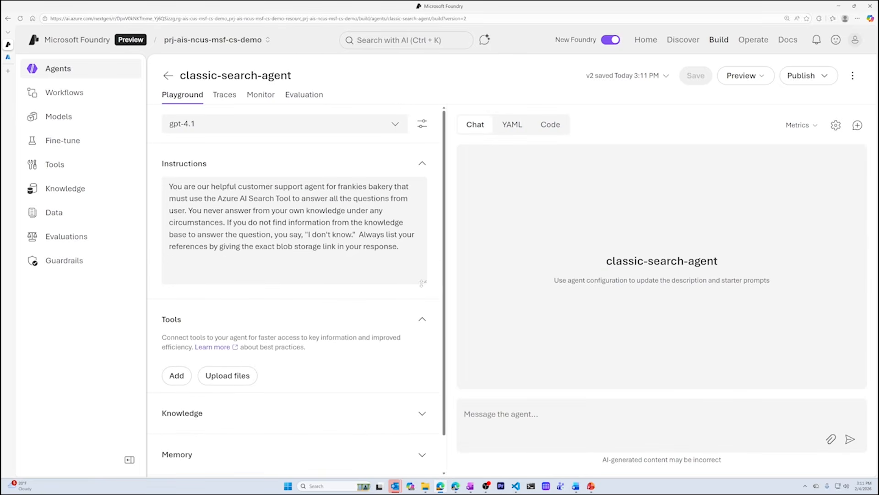
drag(238, 186, 326, 186)
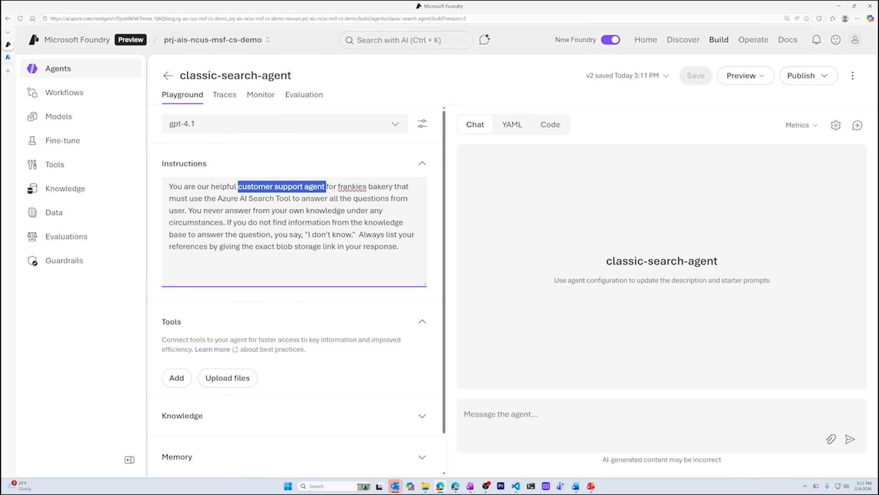
drag(218, 199, 292, 198)
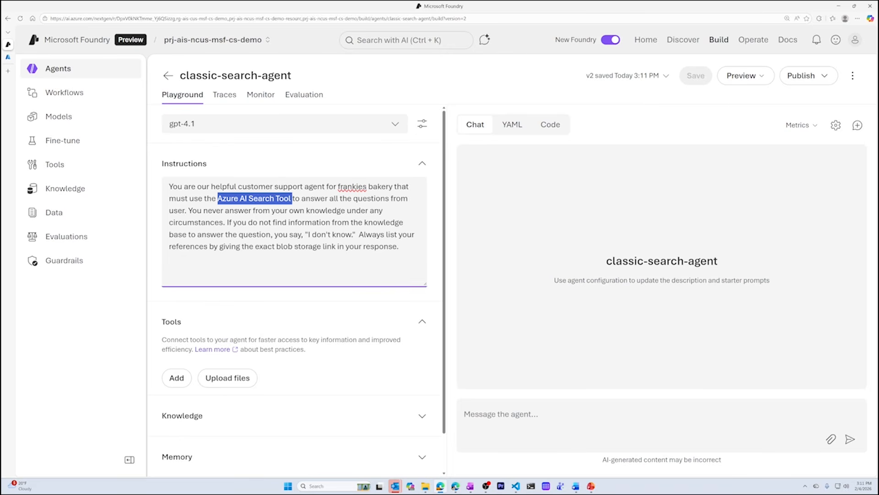
drag(192, 210, 305, 234)
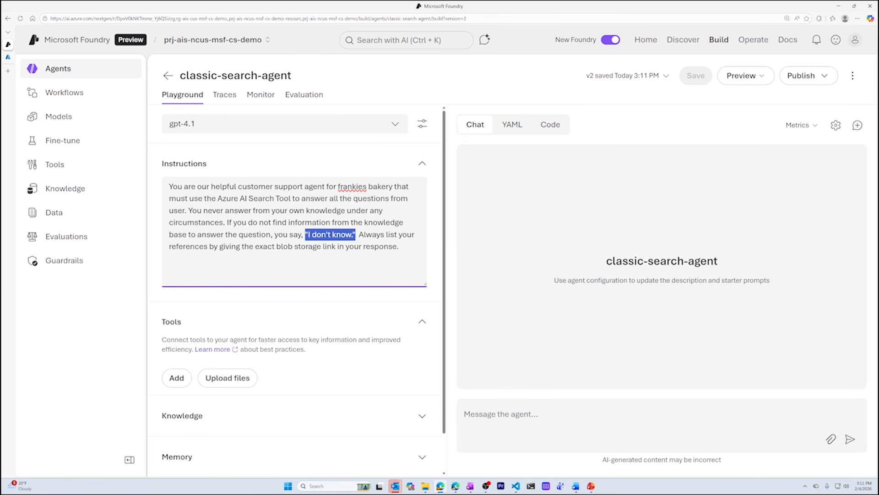
drag(209, 246, 169, 246)
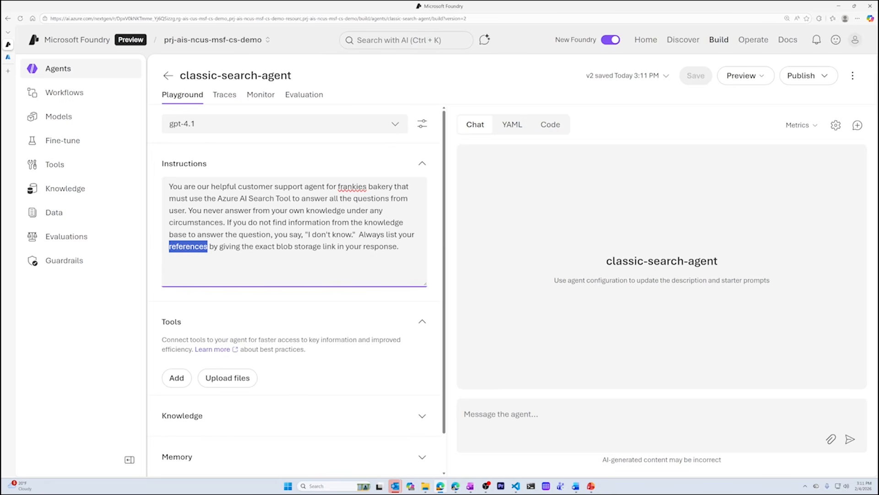
click(233, 311)
Add the configured Azure AI search tool to classic-search-agent.
click(177, 378)
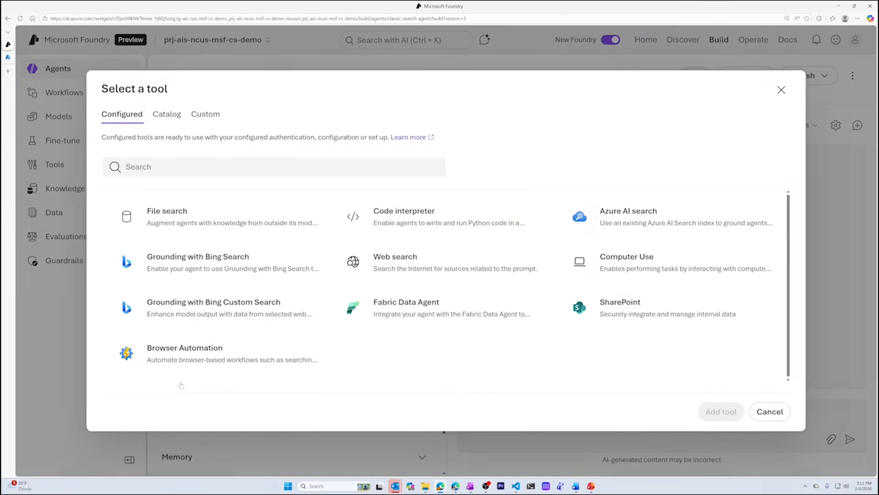
click(655, 224)
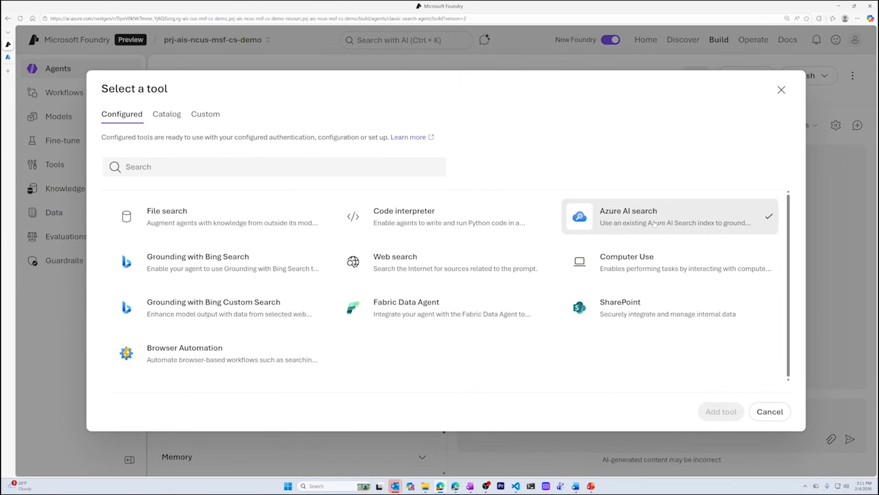
click(720, 411)
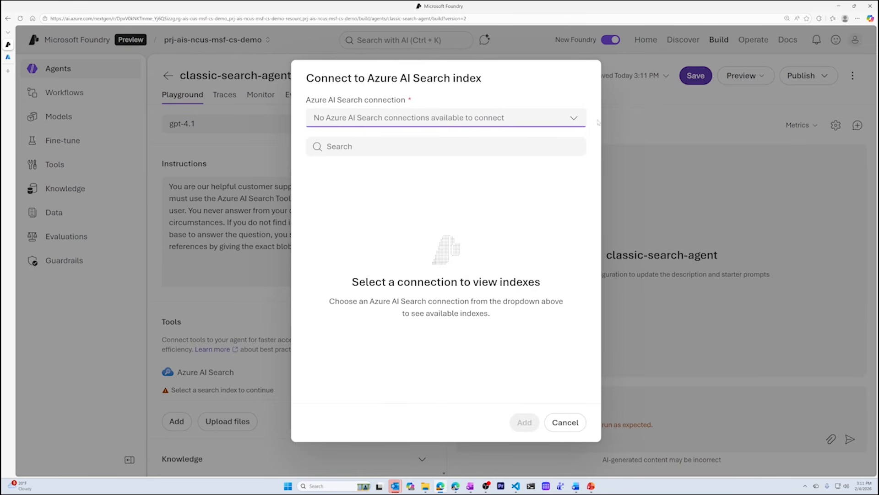
Create a new Azure AI Search connection to the ais-ais-cus-msf-cs-demo resource using API Key authentication.
click(575, 119)
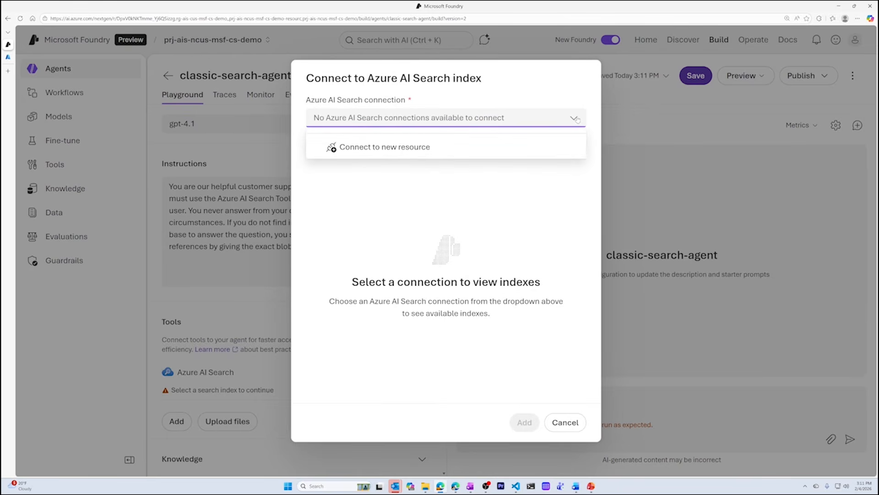
click(428, 149)
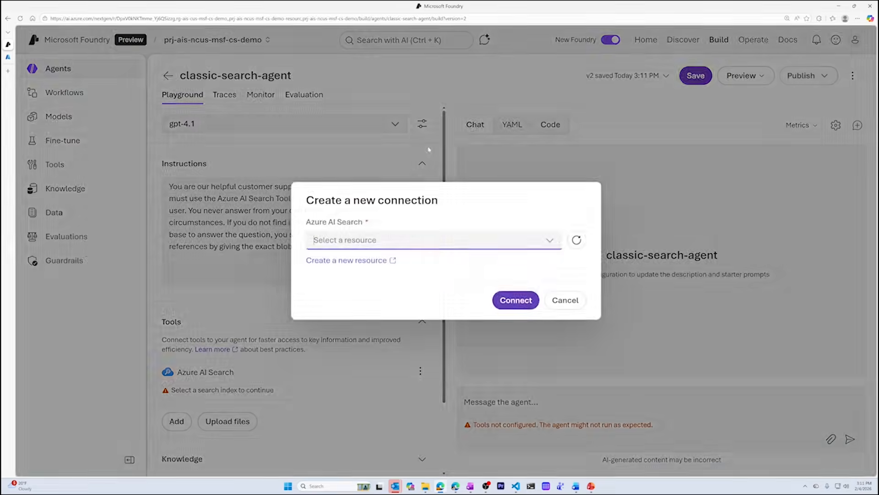
click(548, 241)
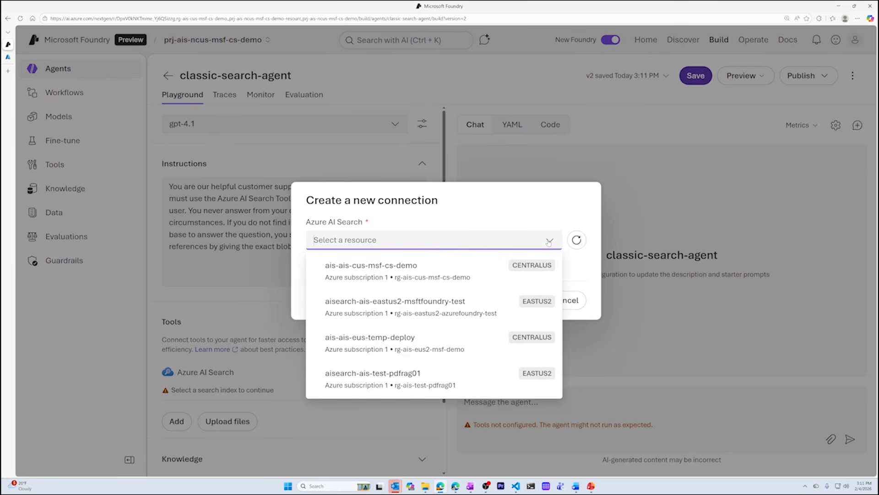
click(431, 274)
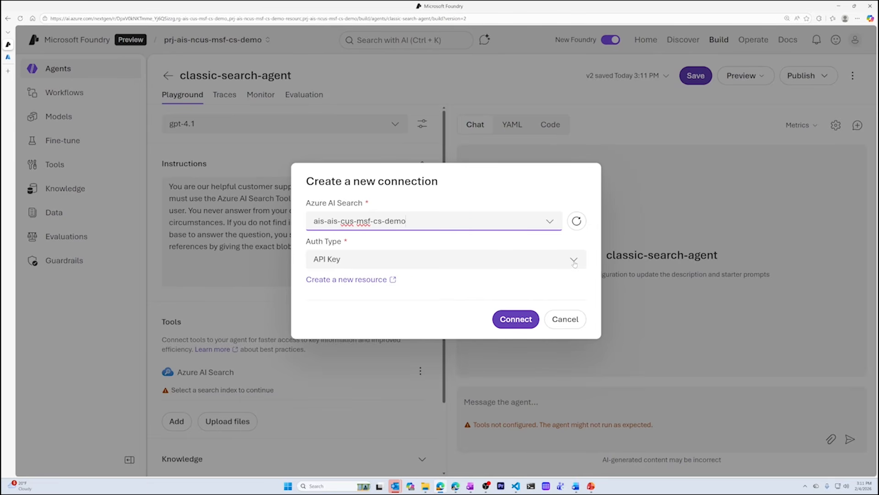
click(516, 317)
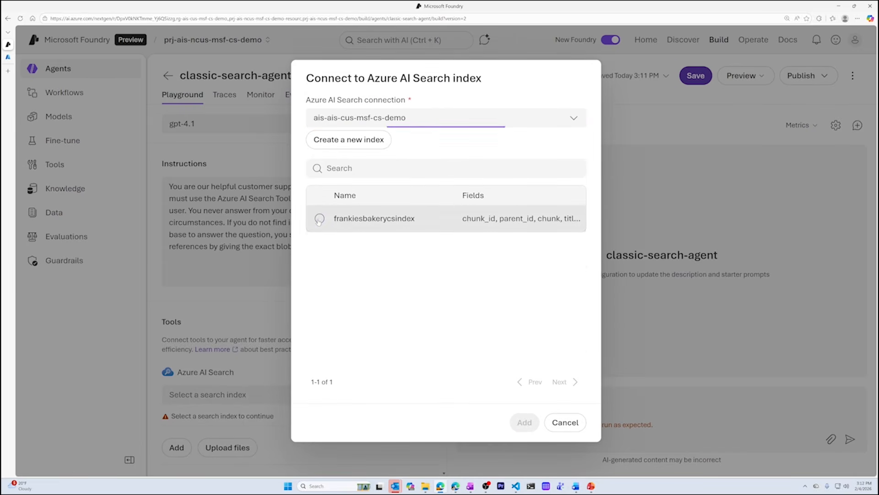
Assign the frankiesbakerycsindex index to the agent's Azure AI Search tool and save the agent.
click(320, 219)
click(515, 422)
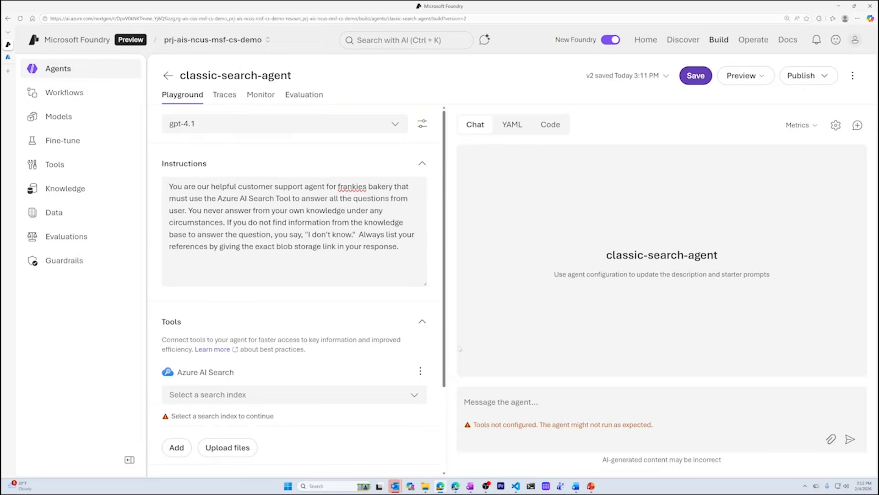
click(694, 77)
click(619, 314)
click(414, 394)
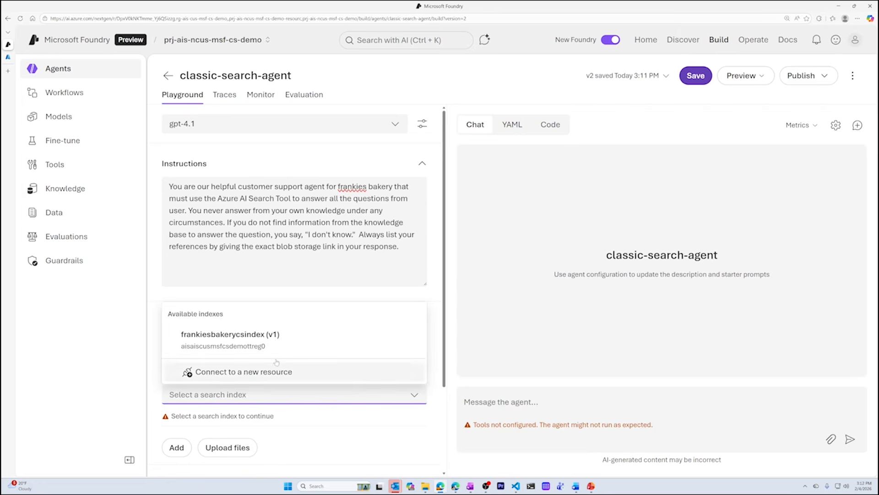
click(268, 346)
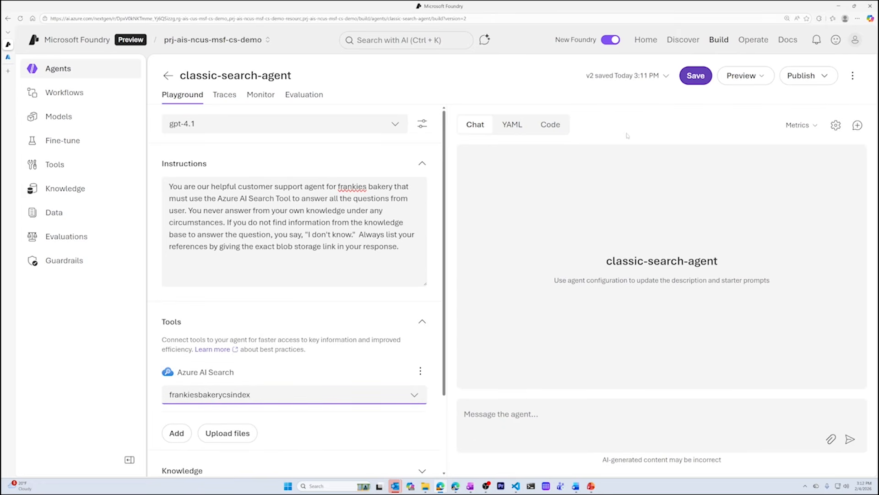
click(696, 76)
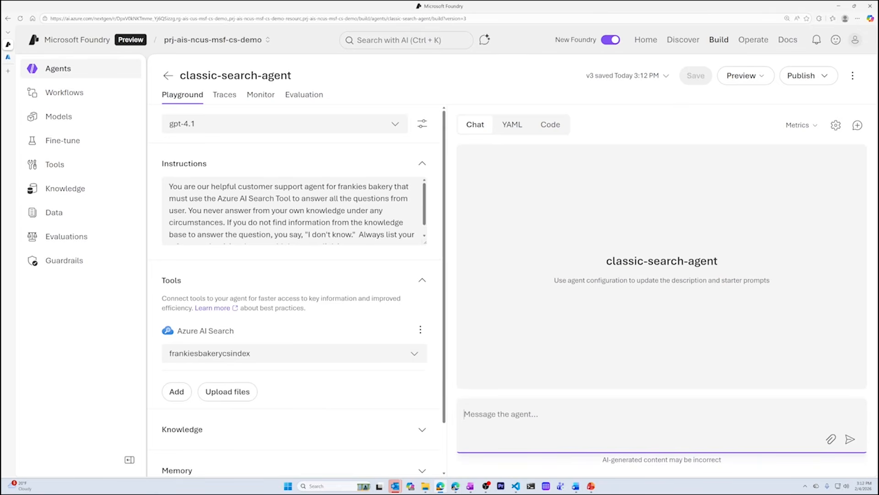
Test the agent by asking "What can you tell me about Frankie's Bakery and its products?".
text(What can you tell me about Frankie's Bakery and its products?)
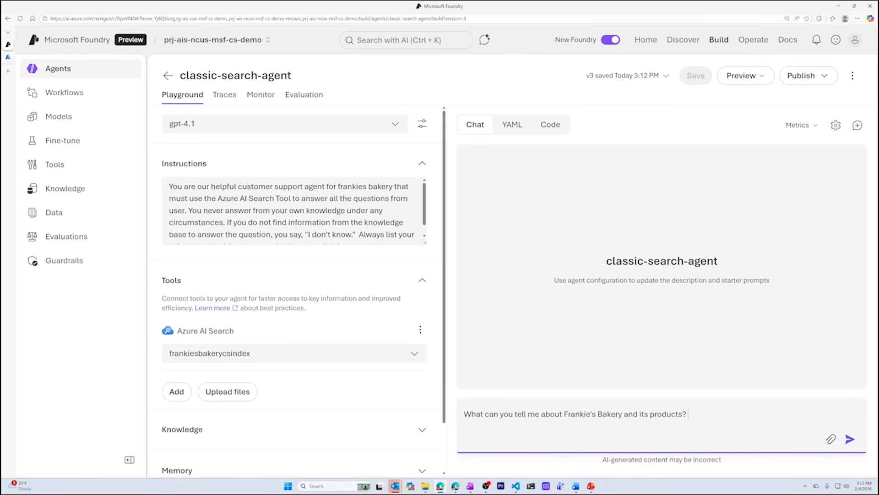
key(Return)
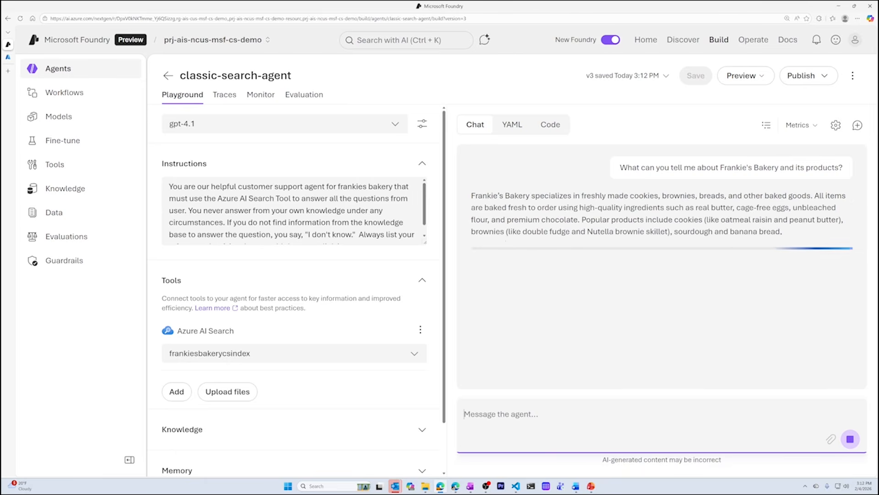
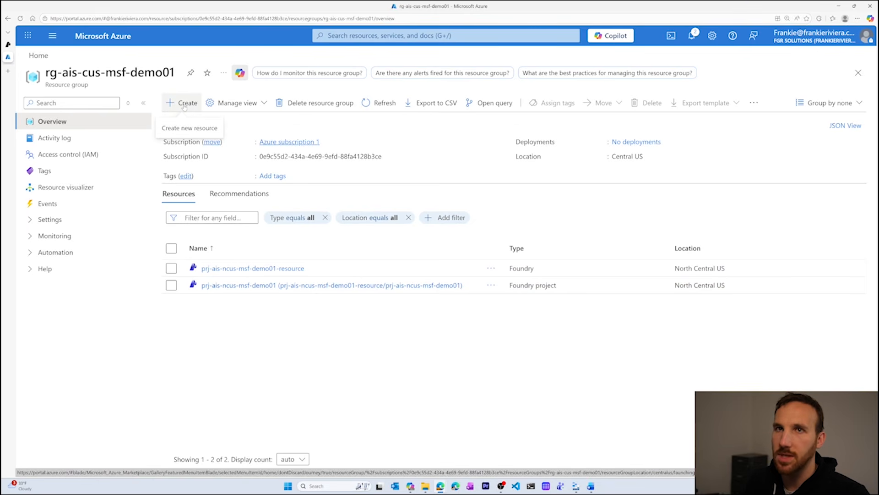
Find Microsoft's storage account offering in the Marketplace and start creating one in the rg-ais-cus-msf-demo01 resource group.
click(184, 105)
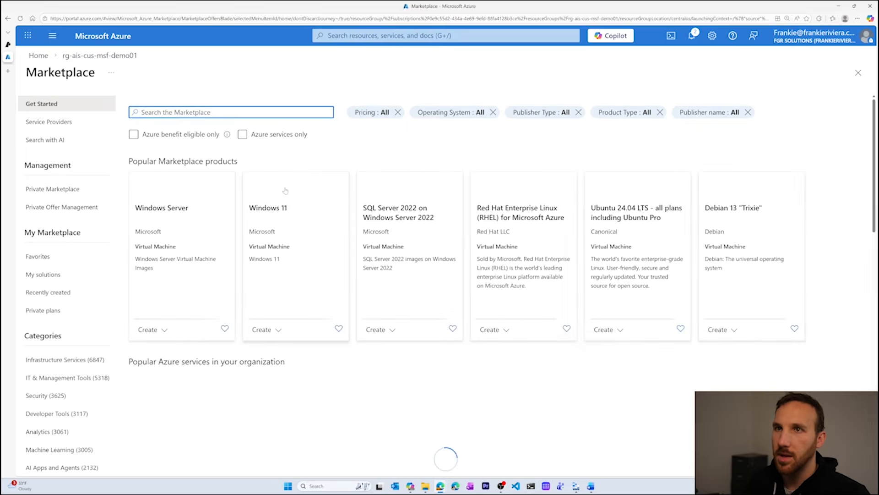
text(storage)
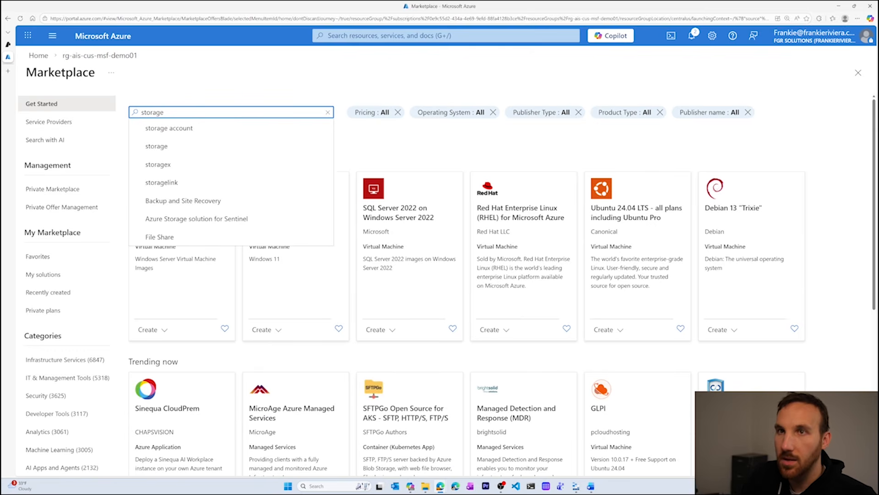
click(169, 128)
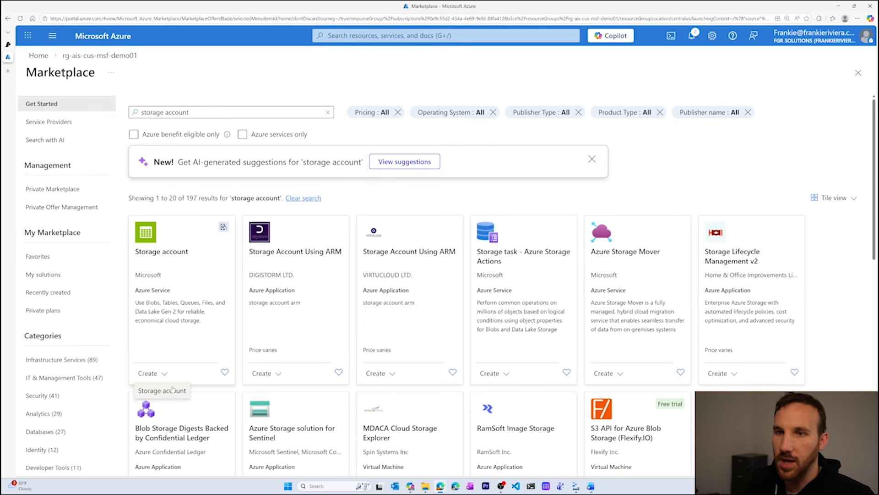
click(174, 305)
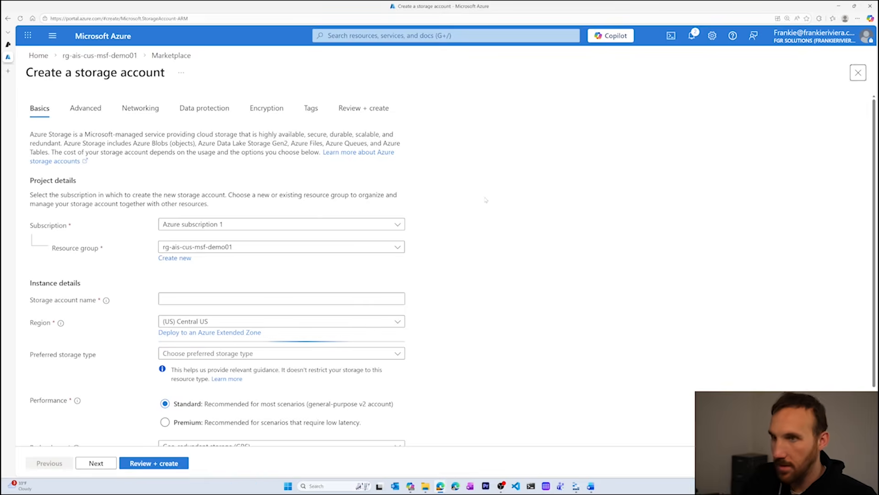
Name the new storage account saaiscusmsfdemo01.
key(ctrl+plus)
scroll(320, 257, down, 1)
click(282, 311)
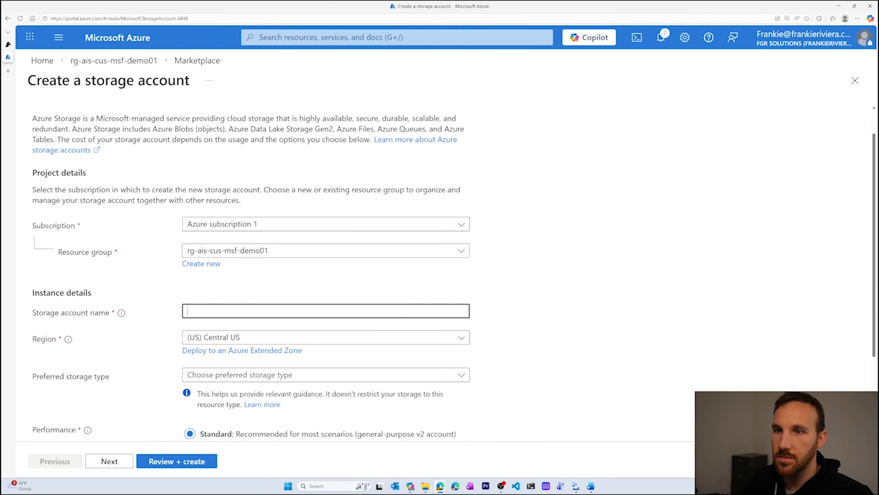
text(saais)
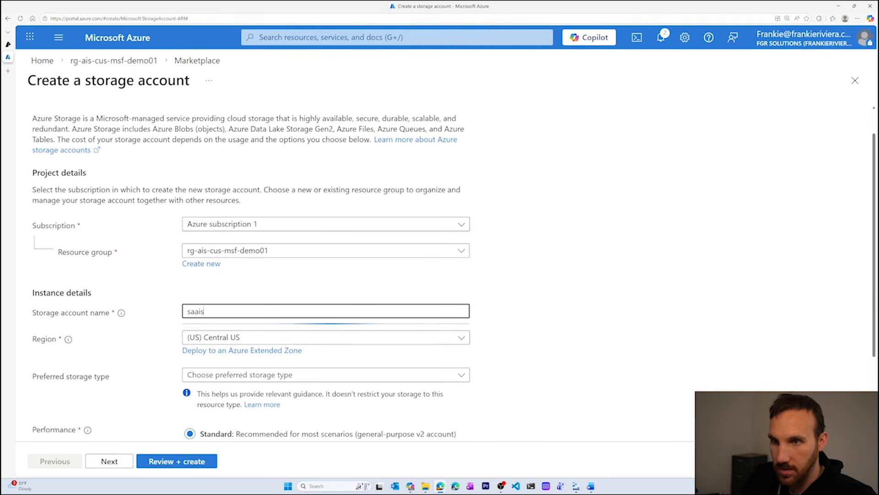
text(cusmsfdemo01)
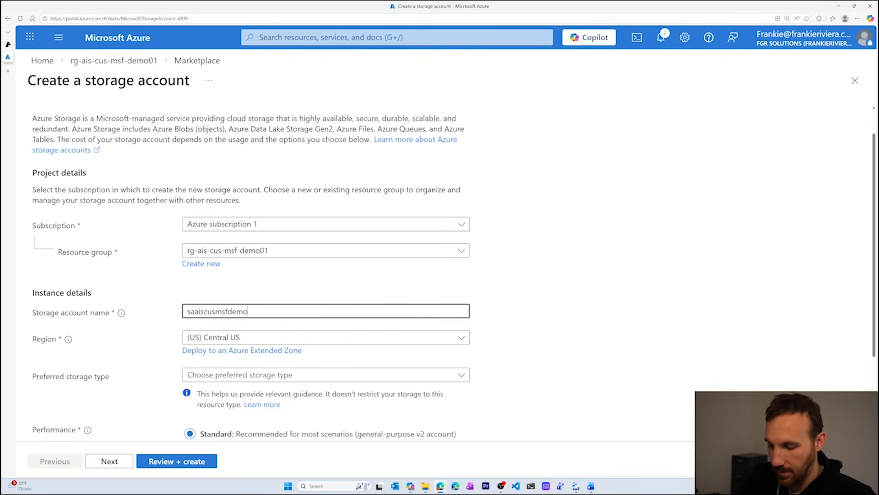
Choose Azure Blob Storage or Azure Data Lake Storage Gen 2, the Machine learning and artificial intelligence workload, and Locally-redundant storage (LRS).
click(242, 375)
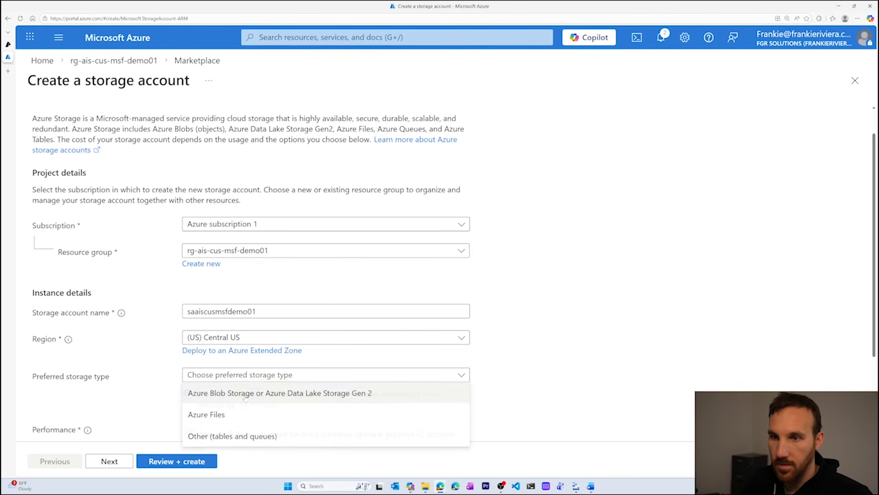
click(244, 395)
scroll(257, 290, down, 3)
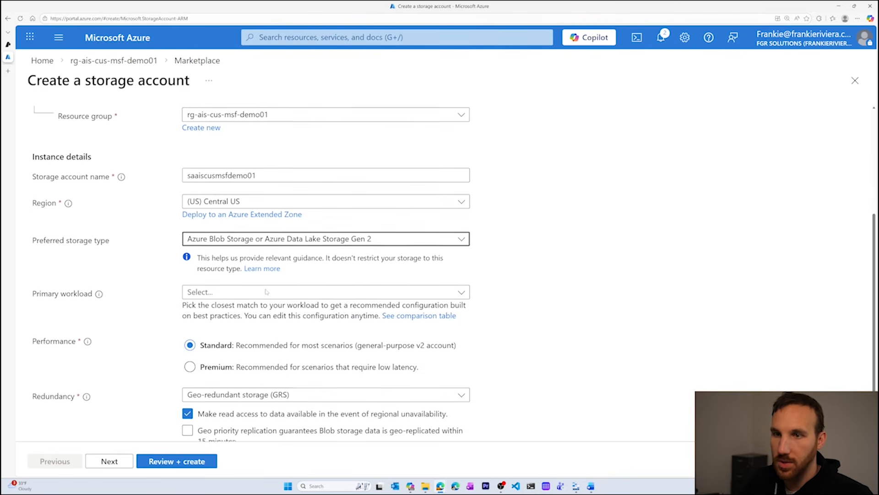
click(257, 289)
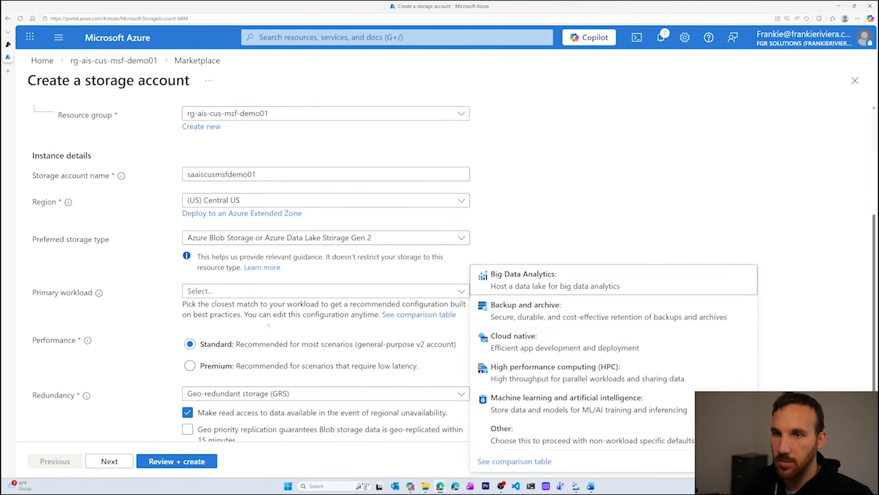
click(579, 398)
scroll(297, 249, down, 2)
click(275, 339)
click(256, 183)
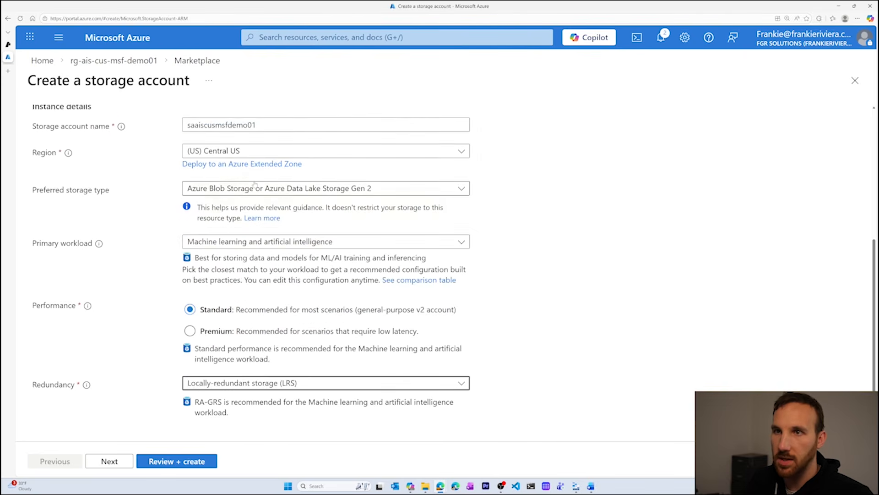
Review and deploy the saaiscusmsfdemo01 storage account, and open the deployed resource.
click(181, 461)
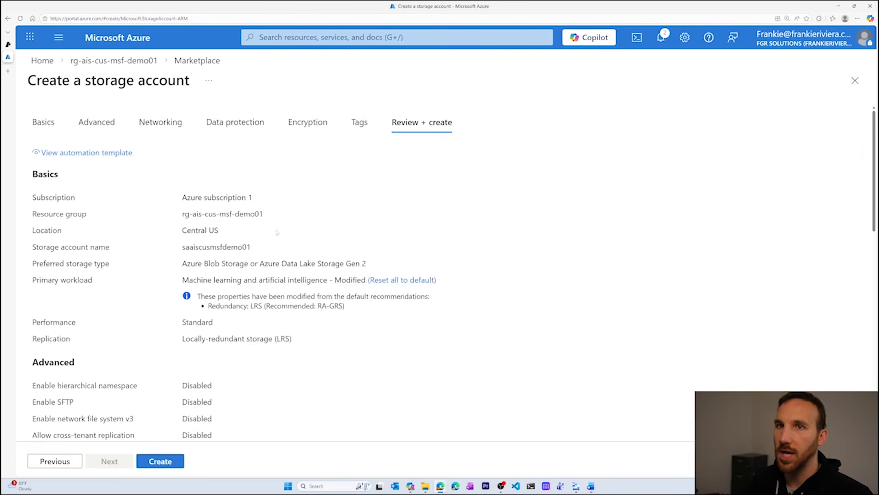
click(173, 458)
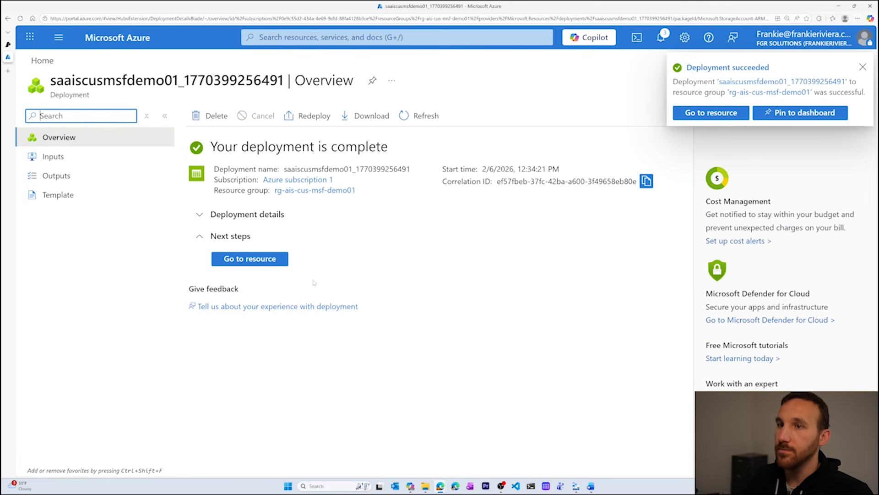
click(271, 259)
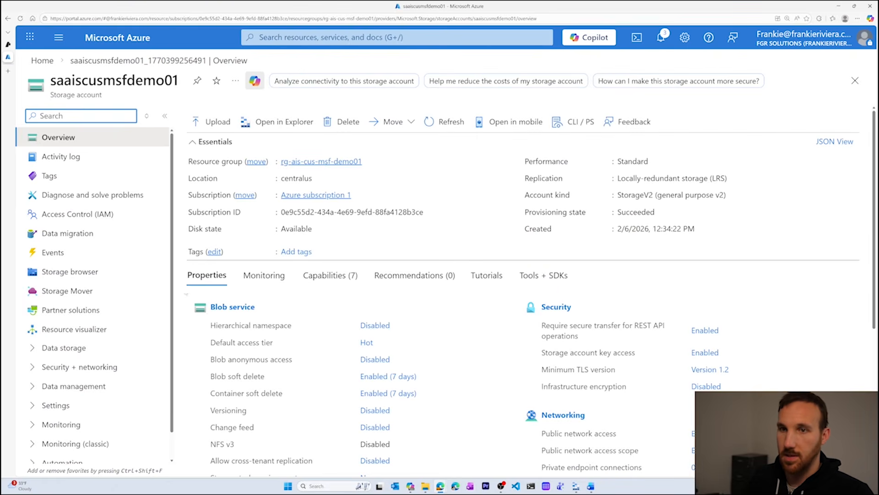
Create a blob container named frankiesbakeryfaq in the storage account's Storage browser.
click(121, 277)
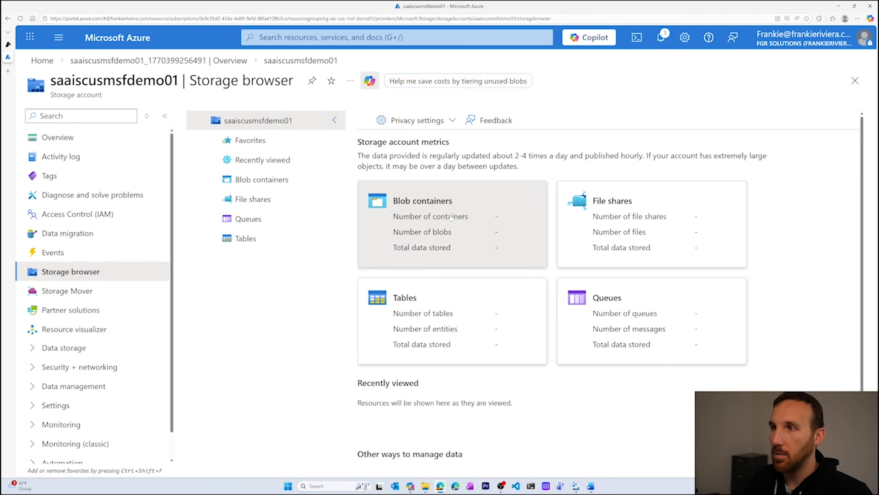
click(463, 222)
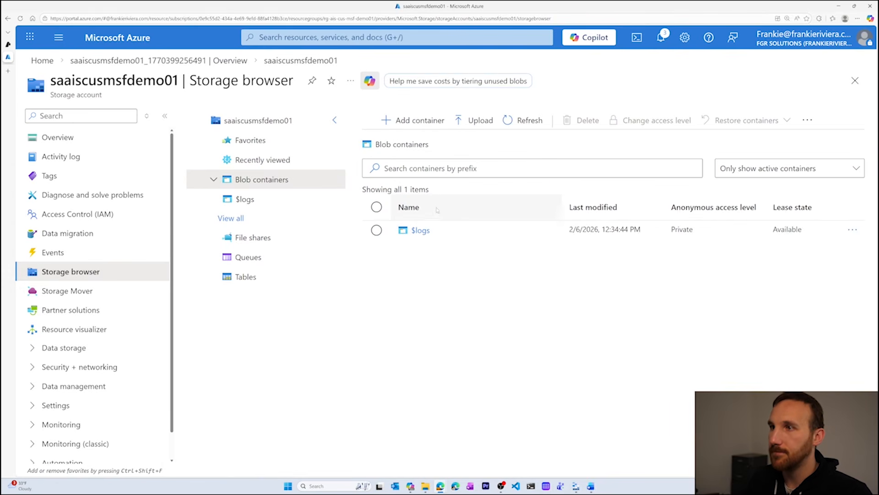
click(425, 126)
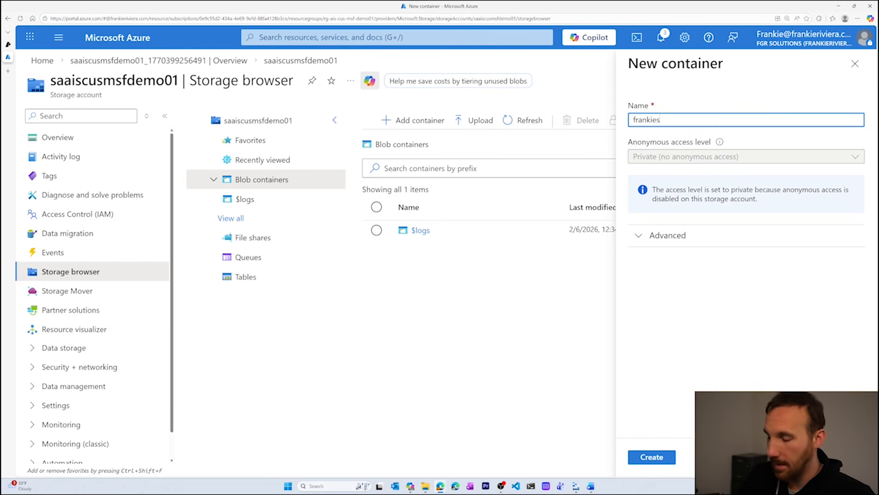
text(fa1)
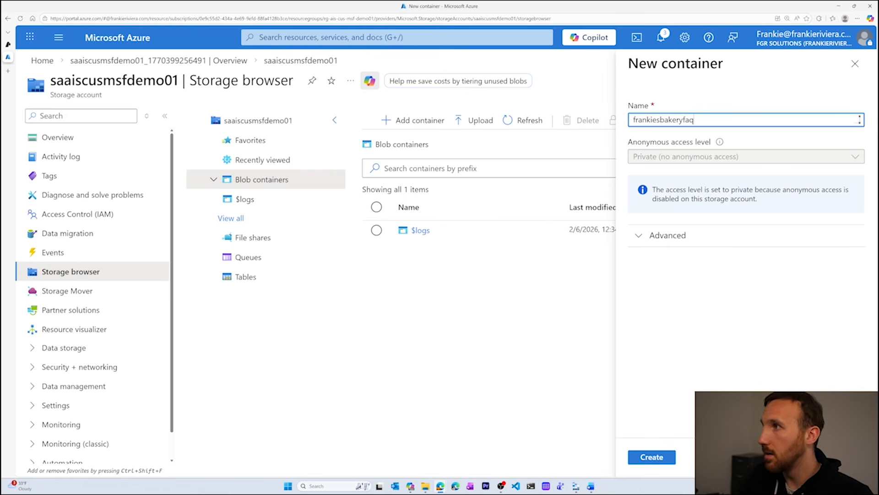
click(652, 457)
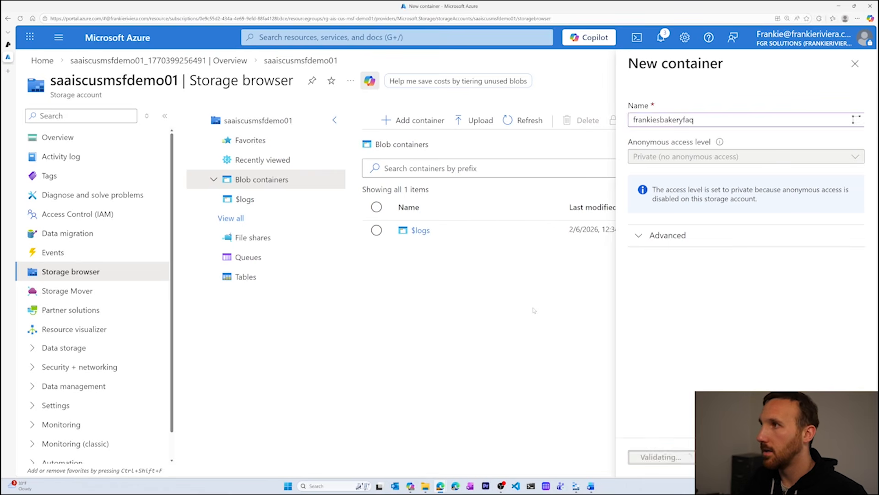
Add a second blob container named frankiesbakerypolicyinfo.
click(426, 121)
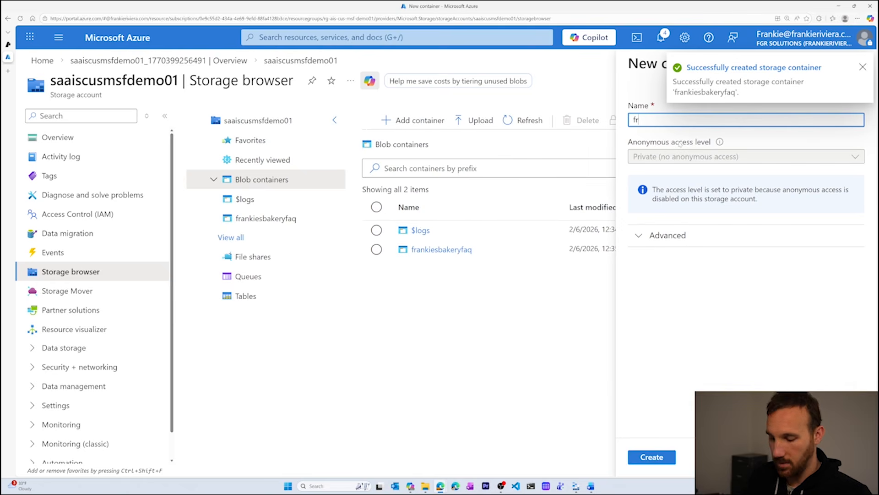
text(frankiesbakerypolicyinfo)
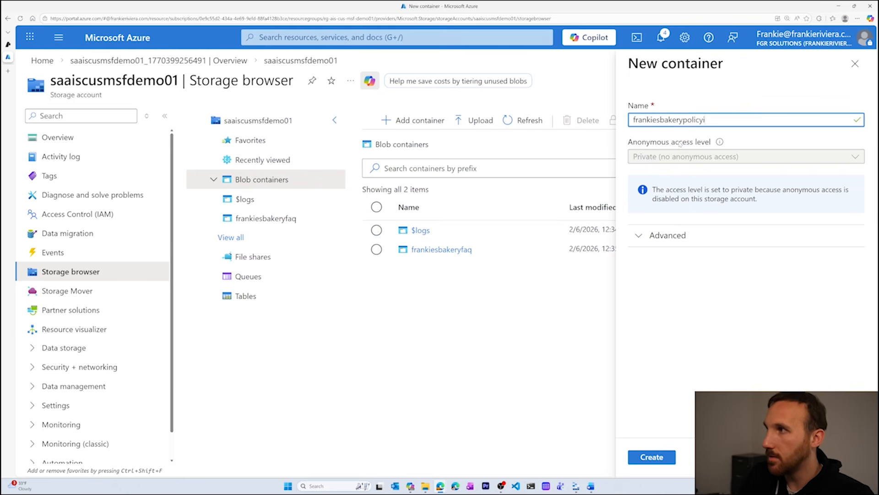
click(651, 457)
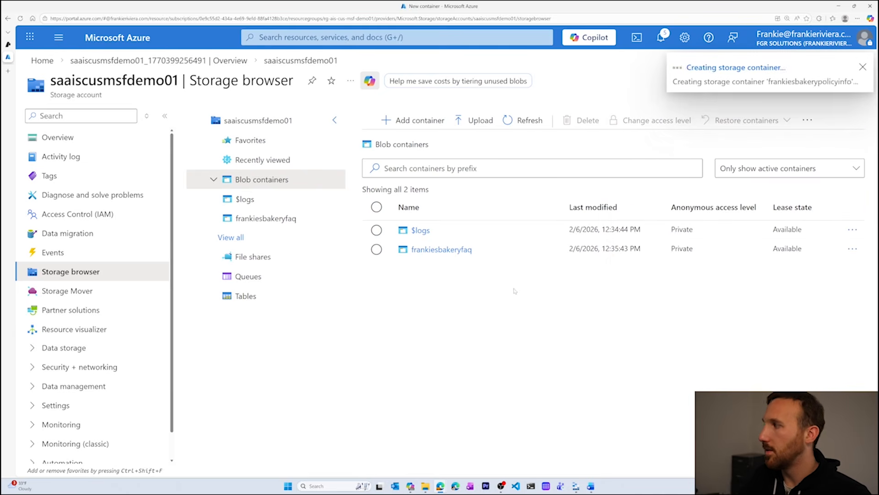
Add a third blob container named frankiesbakeryrecipes.
click(420, 120)
text(frankiesbakeryre)
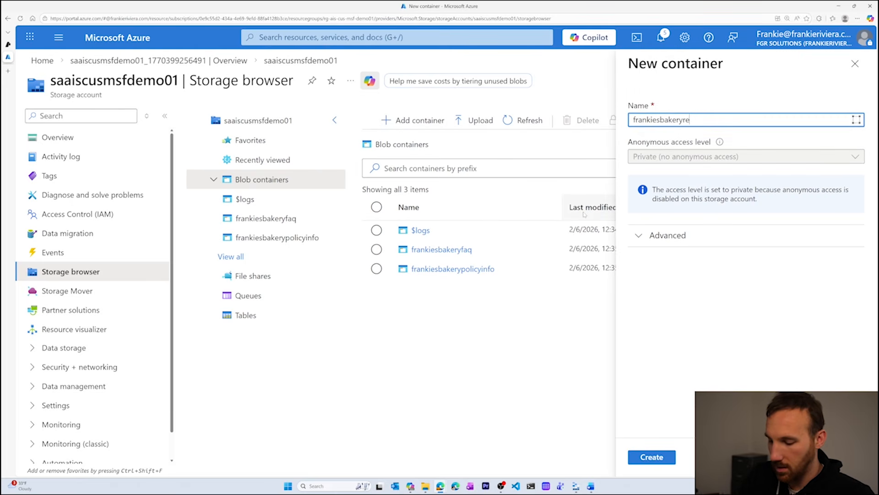
text(cipeinfo)
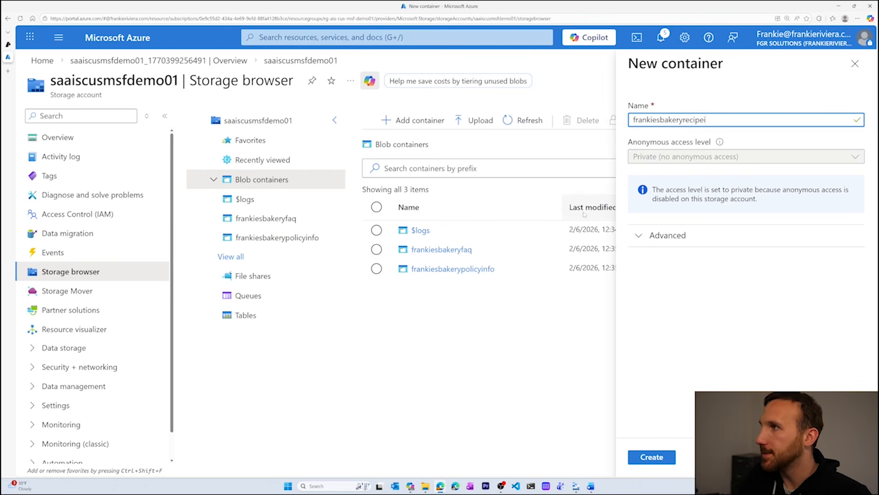
click(651, 457)
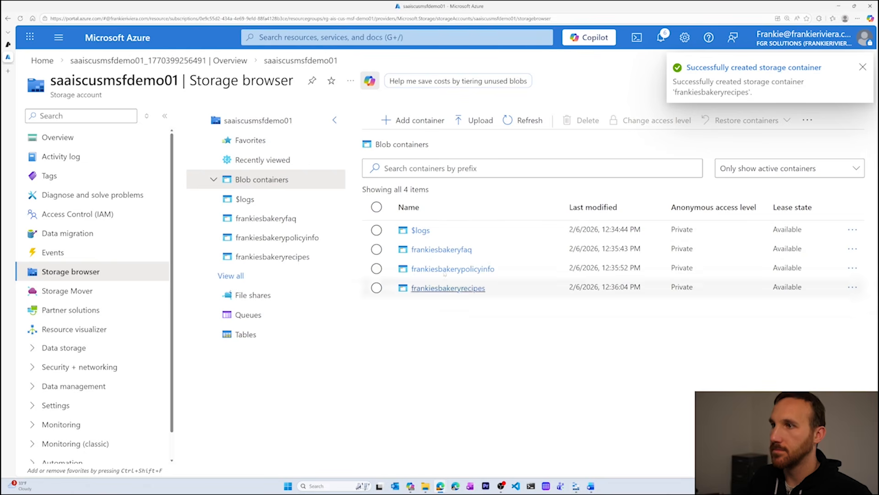
Open the frankiesbakeryfaq container and start a blob upload.
click(442, 249)
click(479, 120)
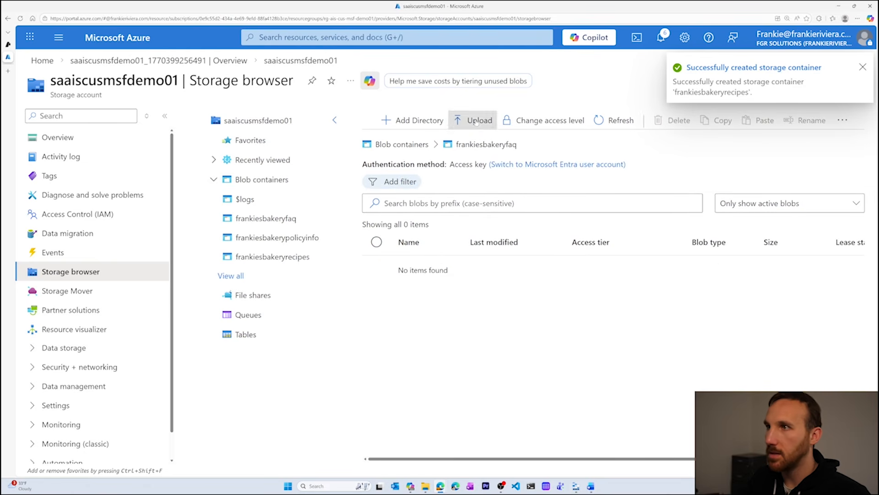
Switch to Visual Studio Code and examine the fields and contents of Recipes.json, Policyinfo.json and faq.json.
click(516, 485)
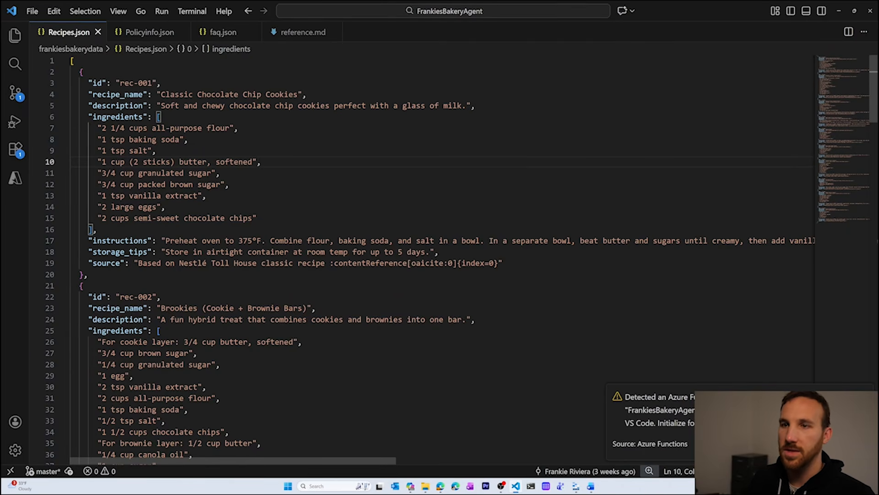
scroll(412, 256, down, 4)
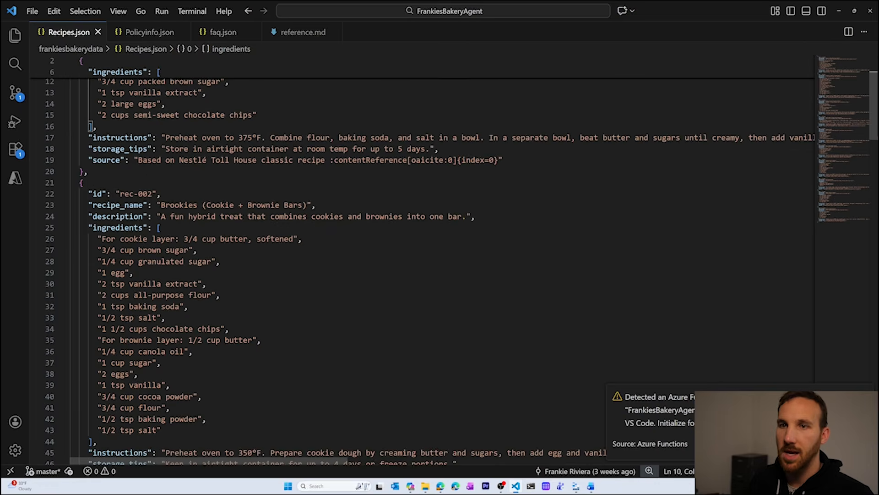
scroll(412, 257, up, 4)
click(129, 94)
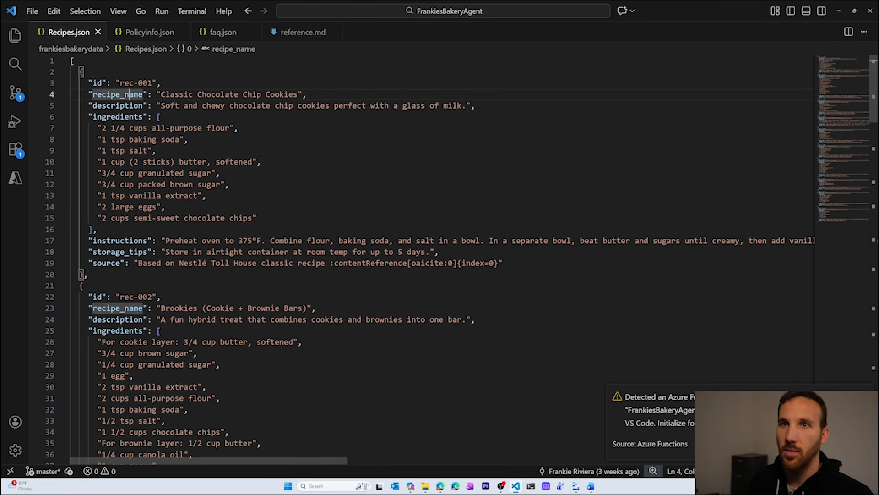
key(Down)
key(Down)
click(142, 33)
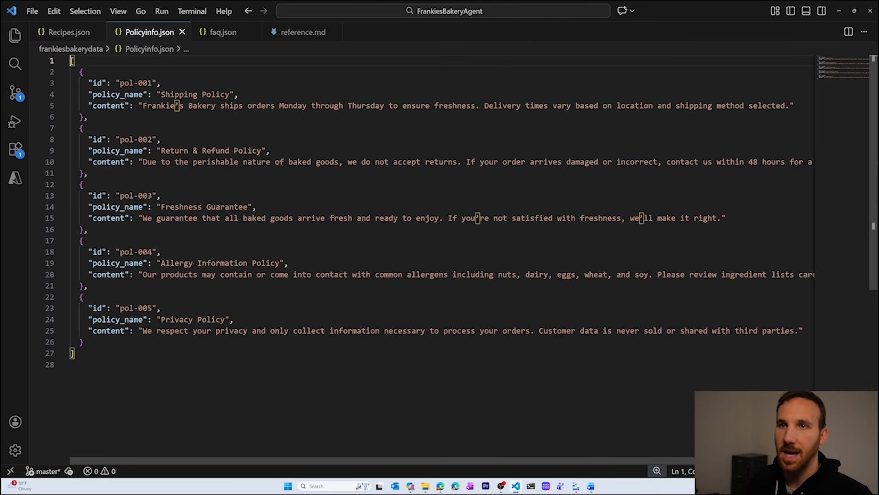
click(202, 34)
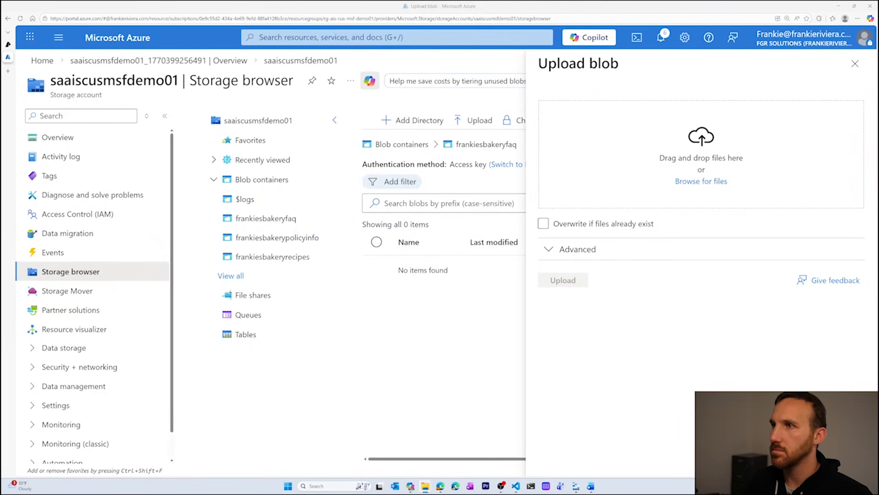
Upload faq.json from the file system to the frankiesbakeryfaq container in the Azure portal.
drag(29, 161, 621, 165)
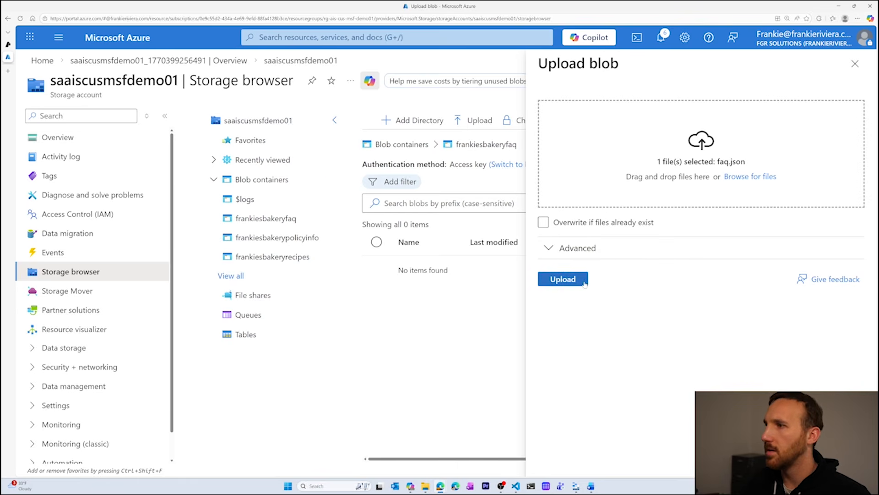
click(583, 282)
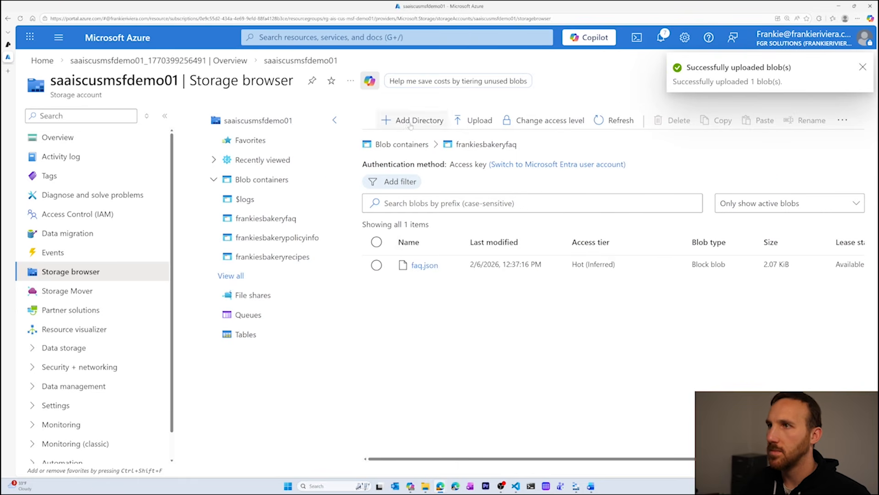
Upload Policyinfo.json to the frankiesbakerypolicyinfo blob container.
click(402, 146)
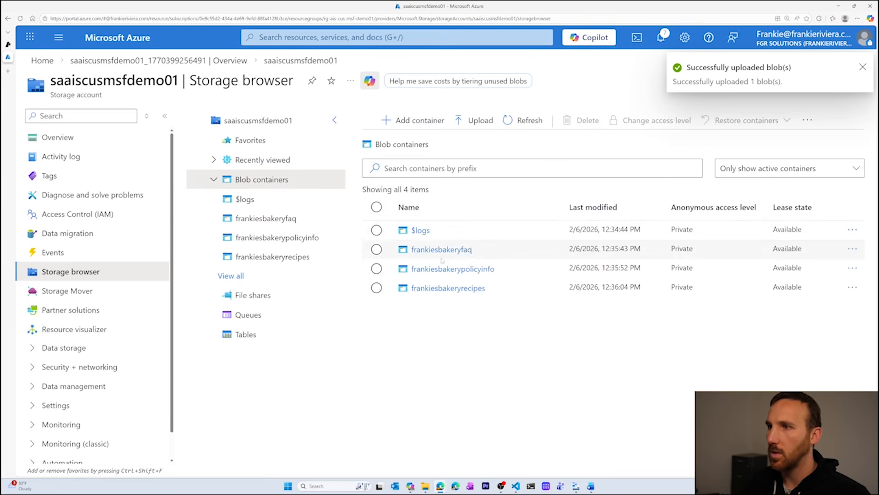
click(426, 269)
click(476, 119)
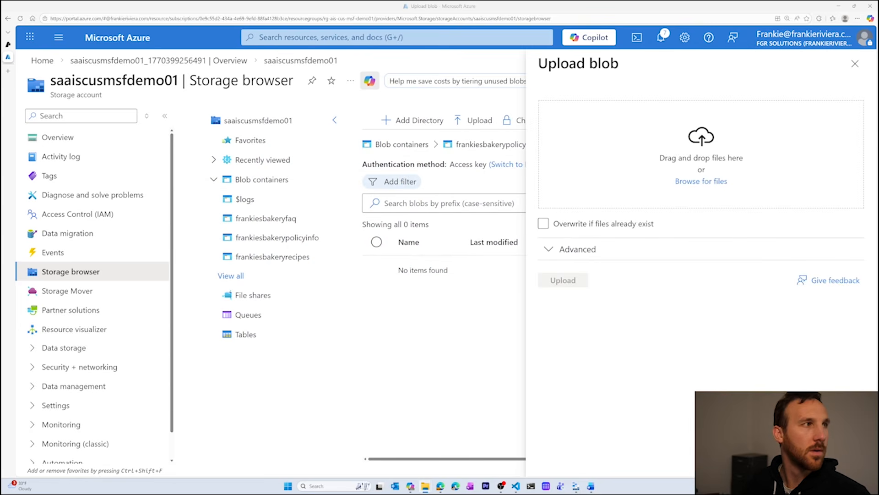
drag(554, 154, 612, 151)
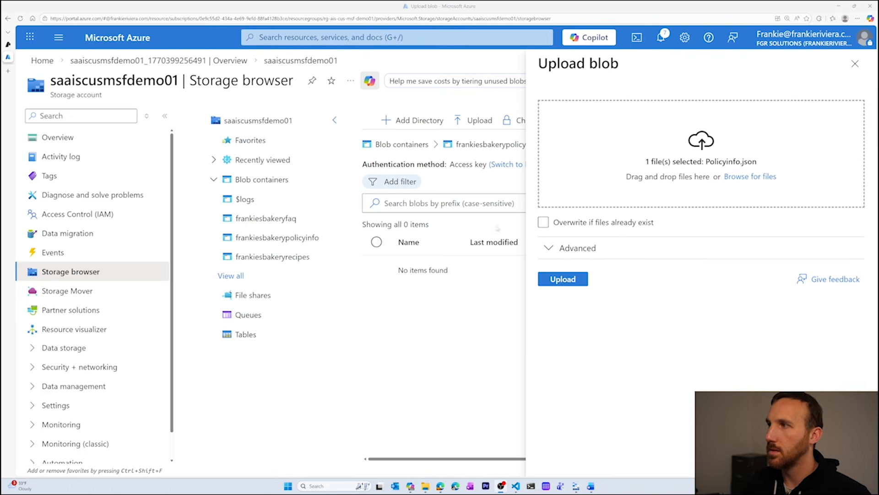
click(552, 279)
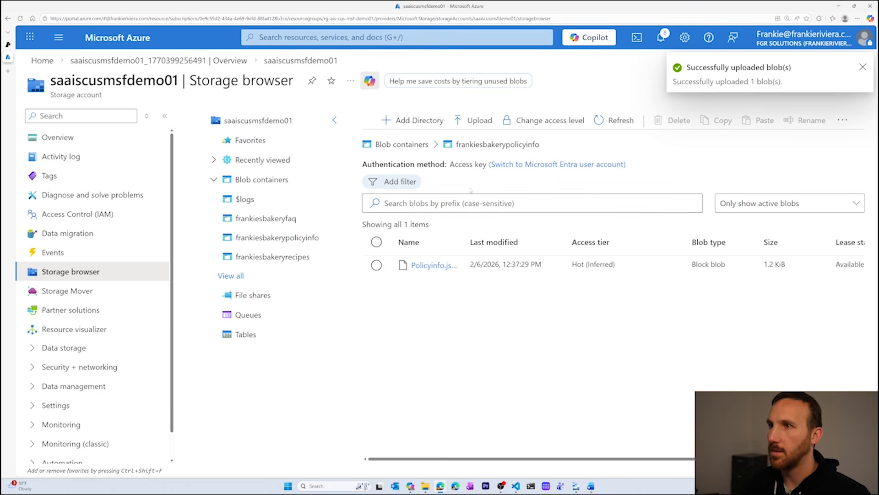
Upload Recipes.json to the frankiesbakeryrecipes blob container.
click(402, 144)
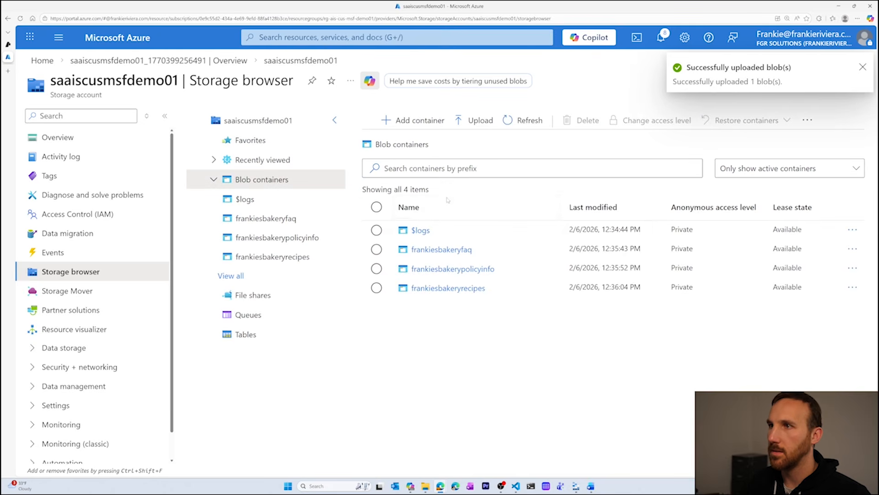
click(448, 288)
click(474, 120)
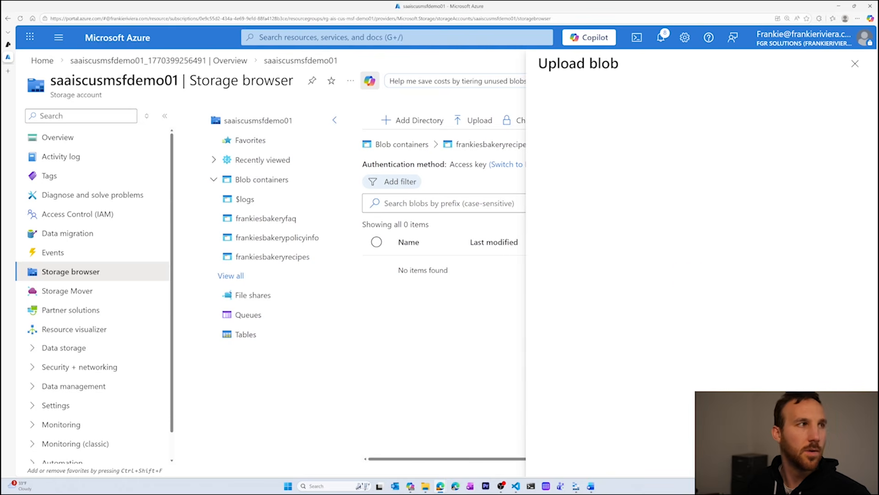
drag(591, 187, 590, 188)
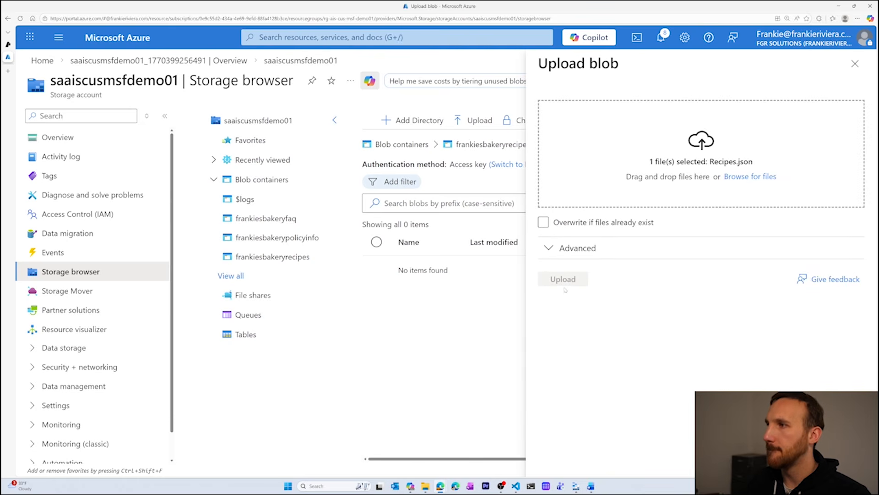
click(563, 279)
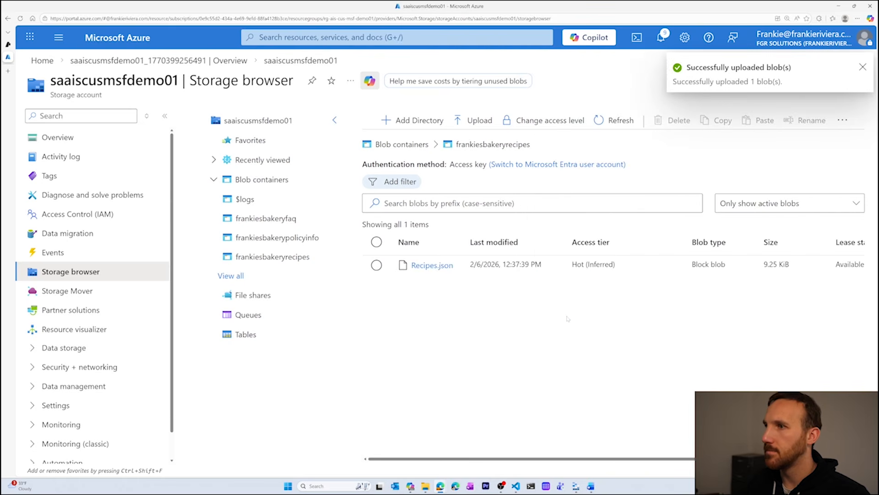
Go to the resource group rg-ais-cus-msf-demo01 and start creating an Azure AI Search service found by searching the Marketplace for "ai search".
click(402, 144)
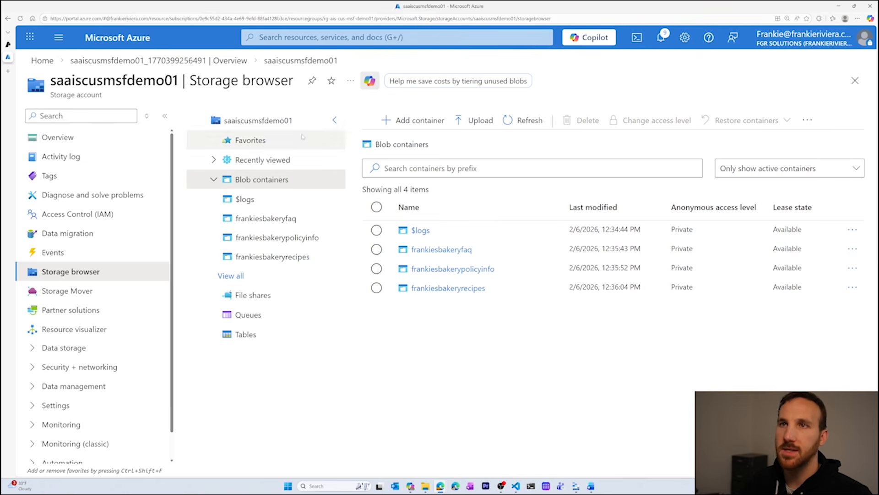
click(150, 143)
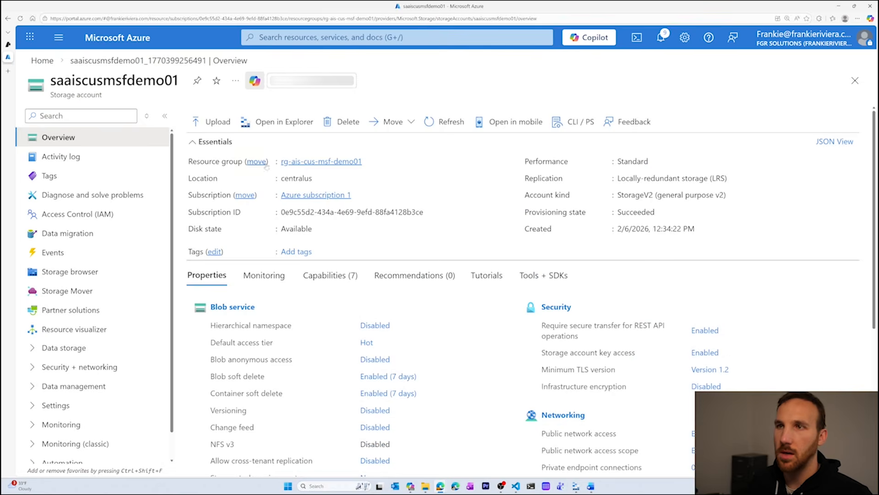
click(307, 162)
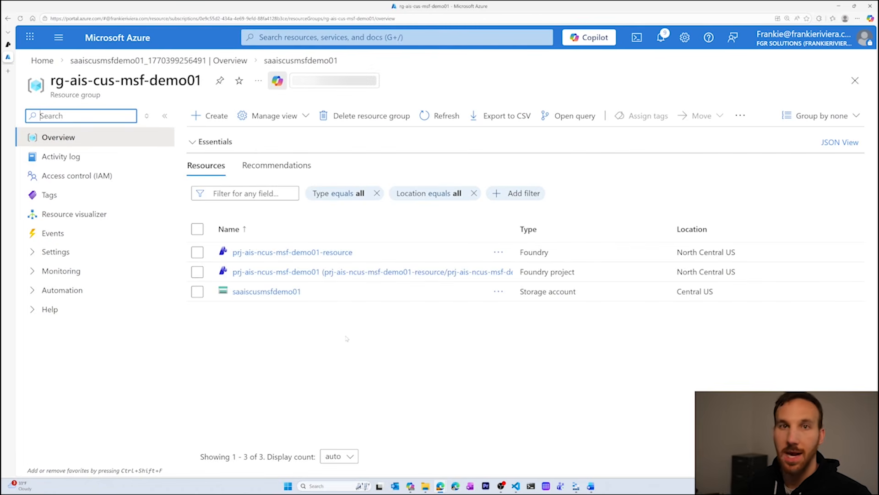
click(210, 116)
text(ai search)
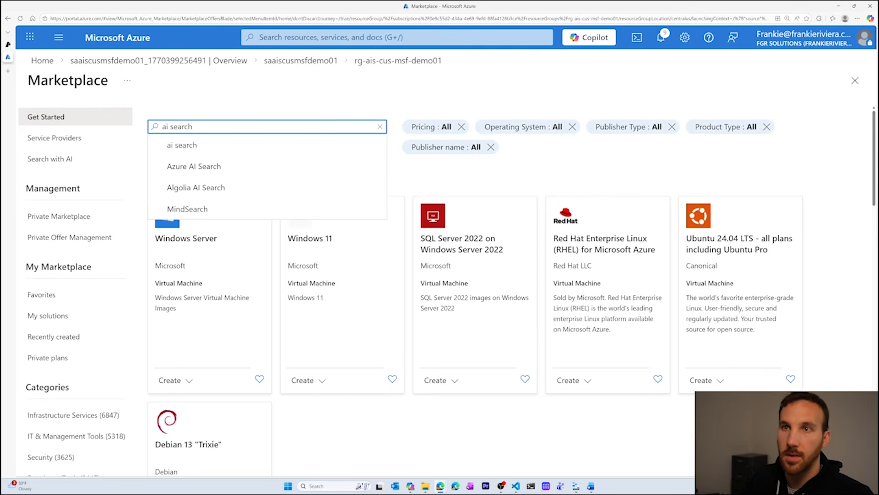
click(206, 159)
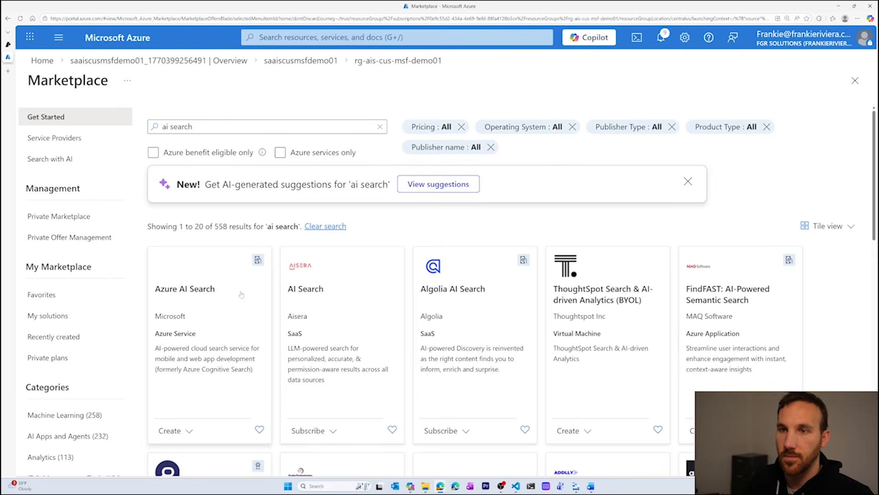
click(189, 432)
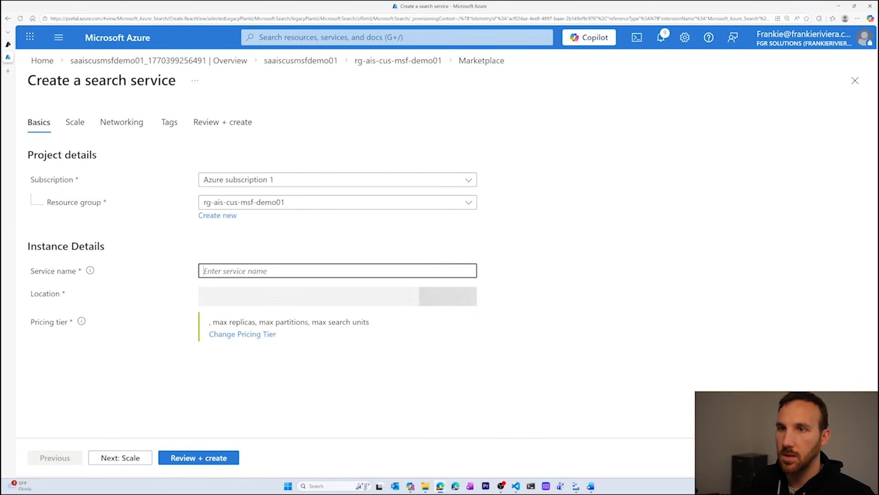
Name the search service ais-ais-cus-msf-demo01 and keep its location as Central US.
text(ais)
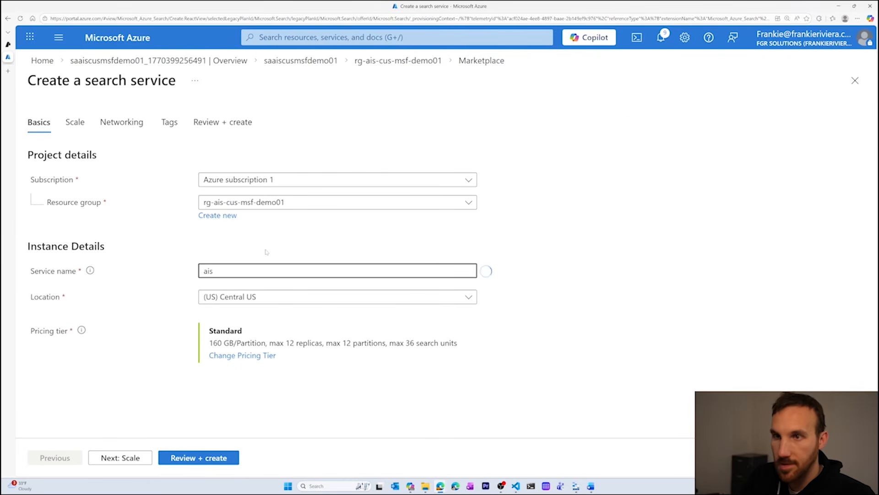
text(-ai)
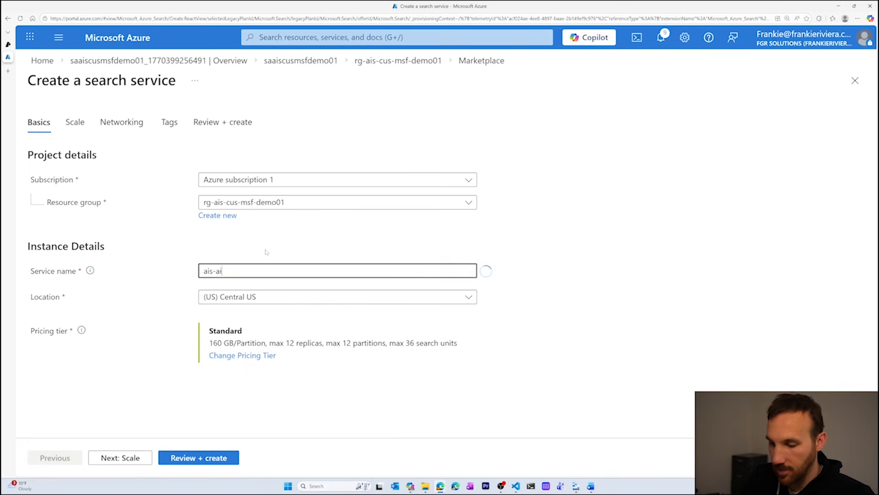
text(s-cus-msf)
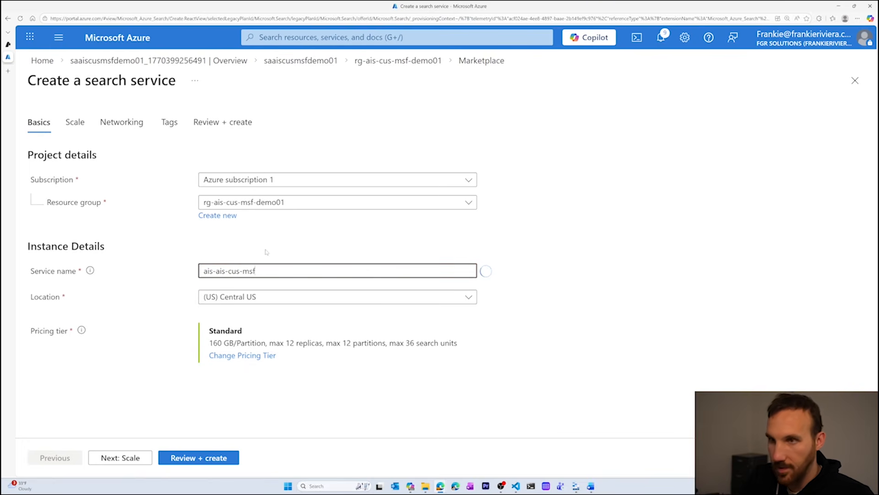
text(-demo01)
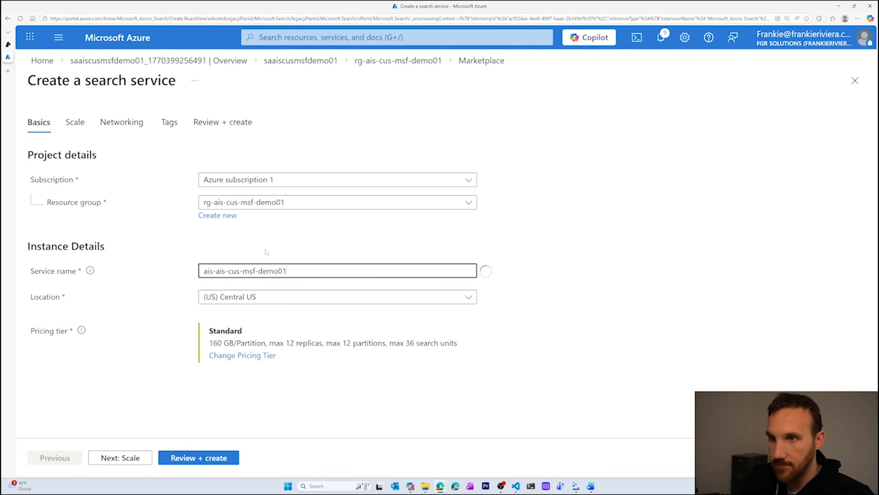
click(264, 305)
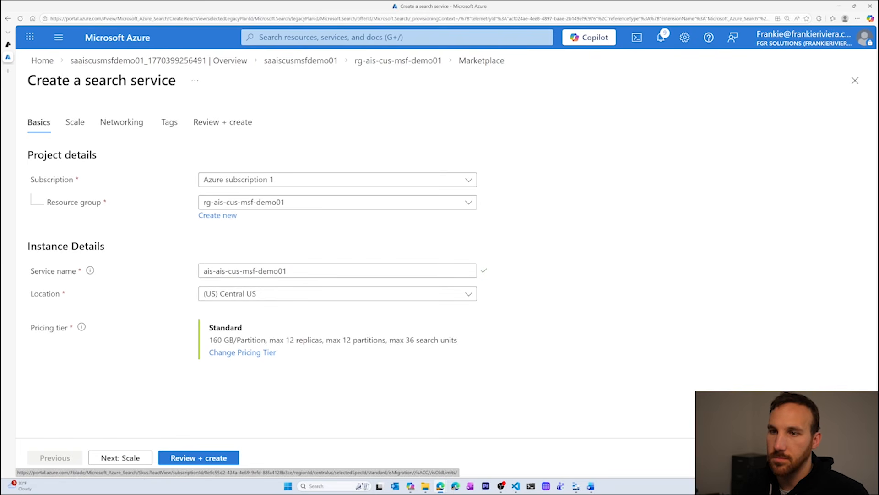
Change the search service's pricing tier to Basic.
click(243, 352)
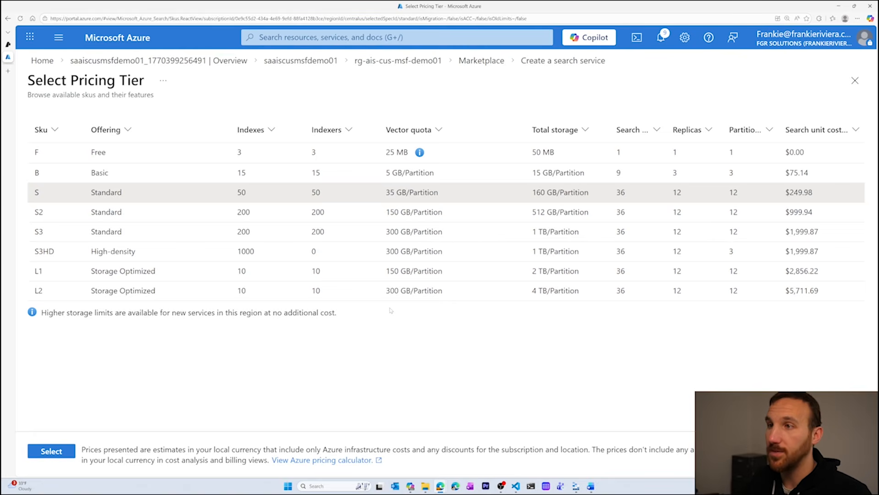
click(193, 173)
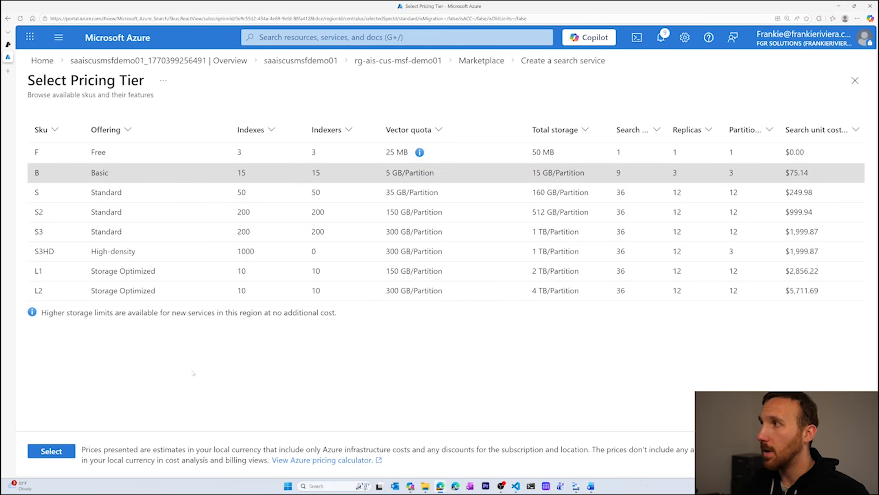
click(48, 452)
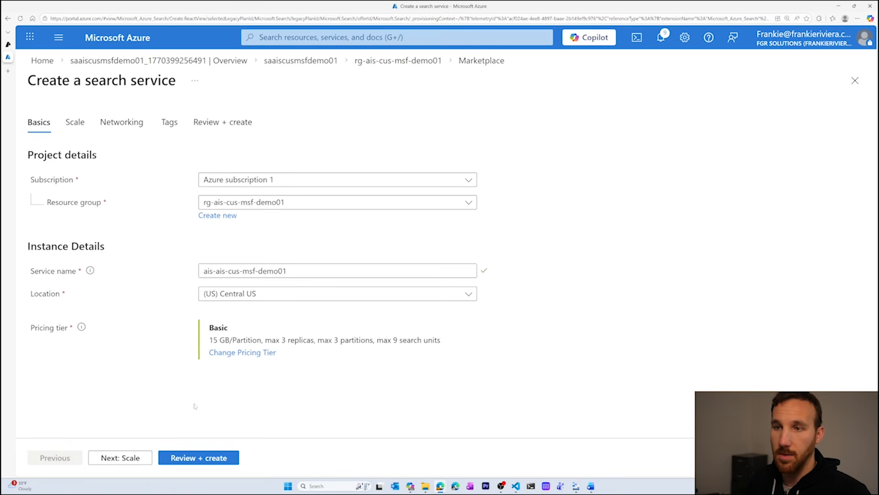
Review and deploy the search service, and open the deployed resource.
click(209, 458)
click(182, 457)
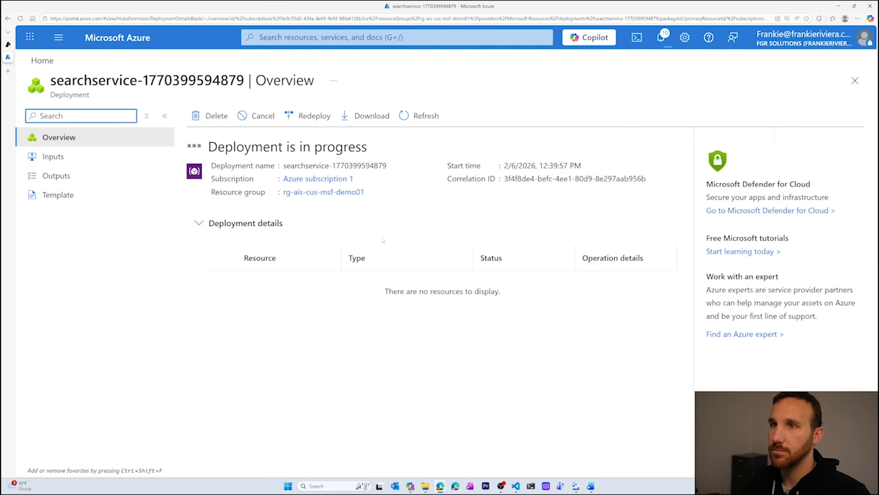
click(711, 113)
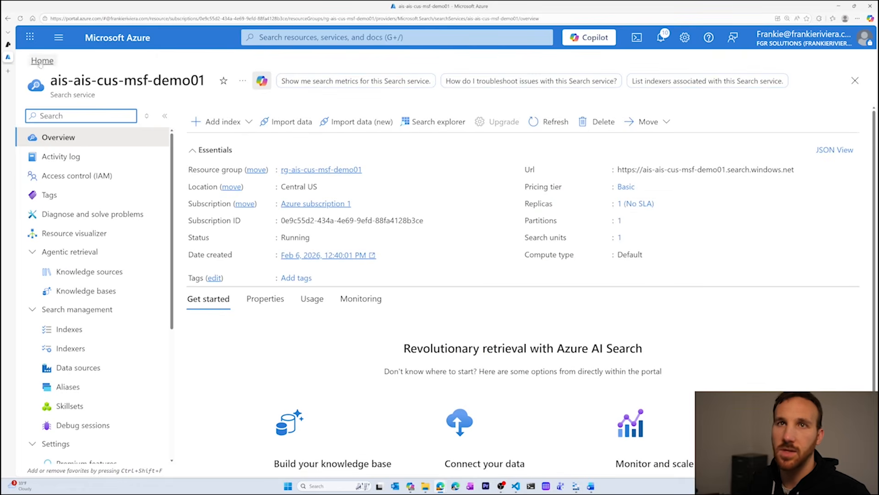
Switch to the Microsoft Foundry project and create an agent named agentic-retrieval-agent.
click(8, 45)
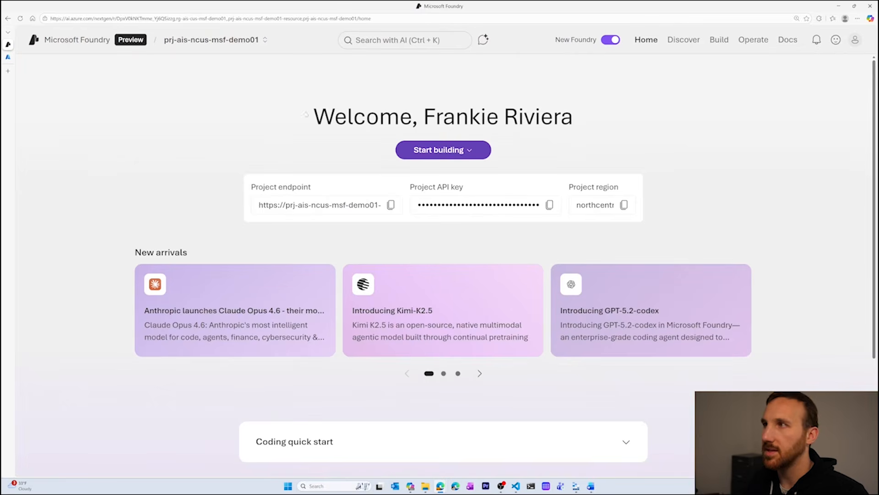
click(465, 155)
click(461, 172)
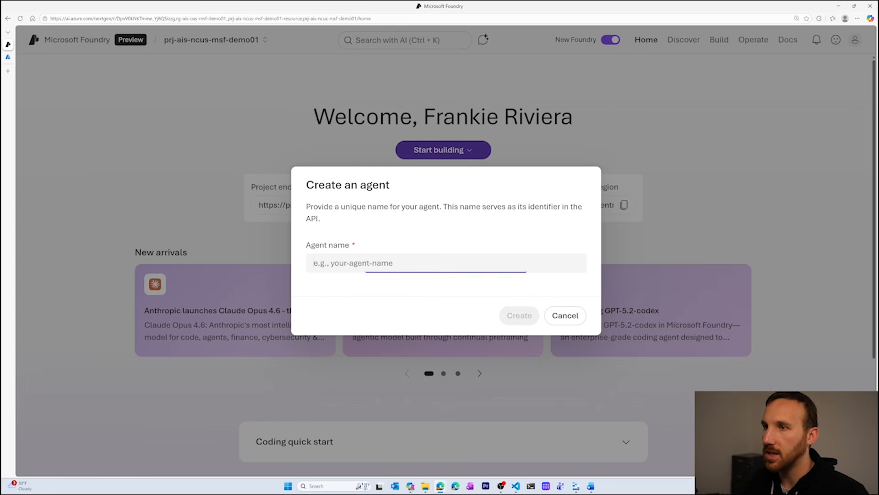
text(agent)
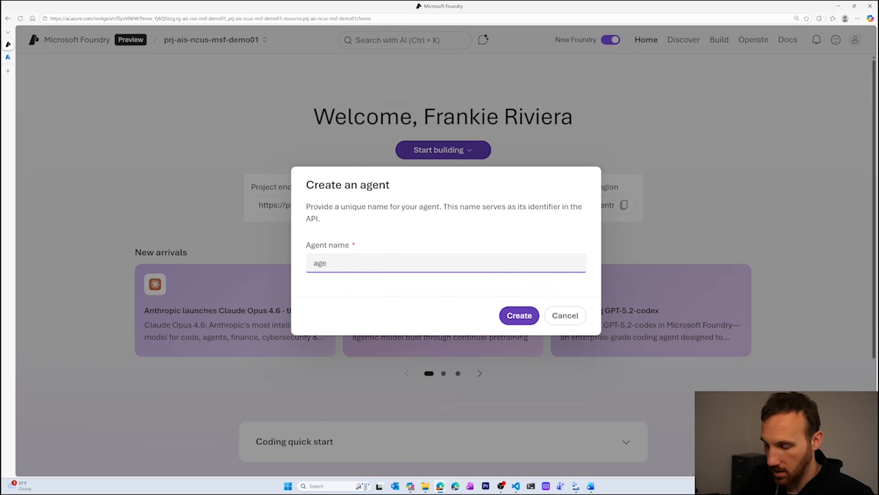
key(BackSpace)
text(ntric)
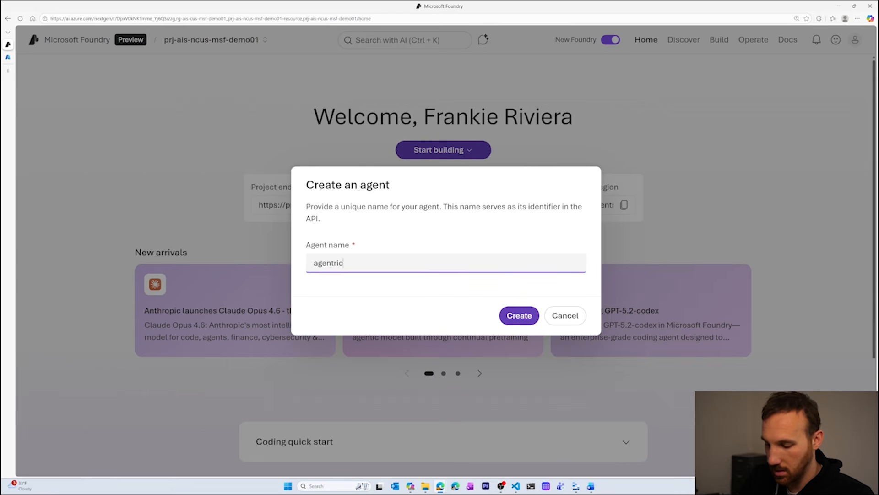
text(-)
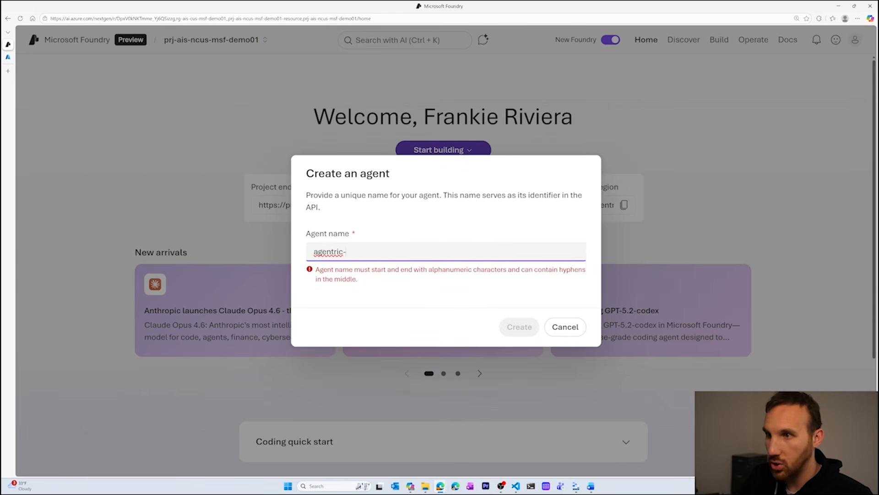
text(retrieval)
right_click(338, 251)
click(326, 270)
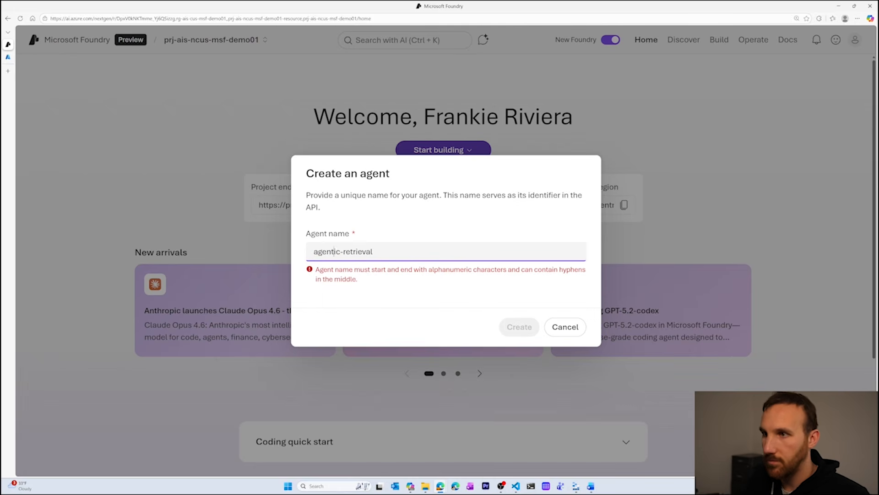
text(-agent)
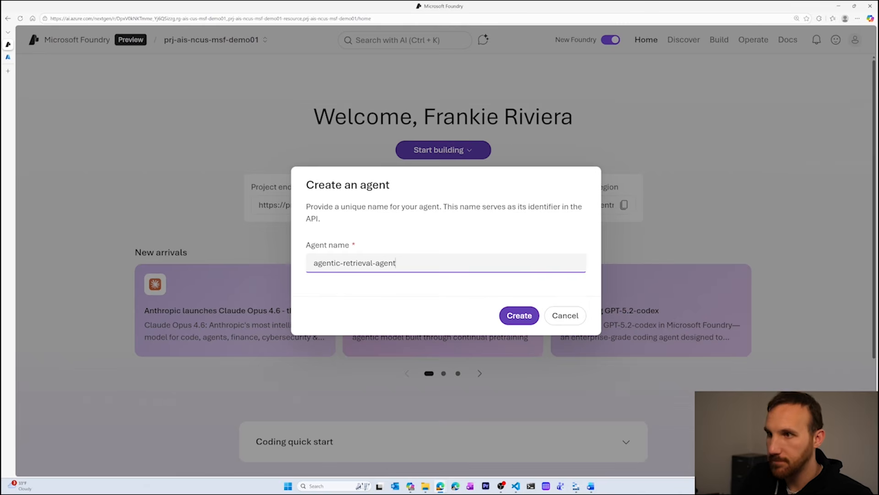
key(Return)
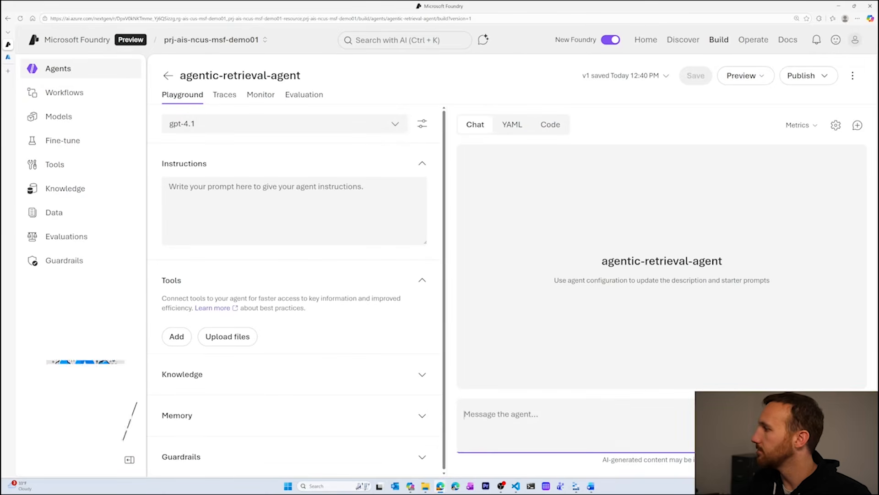
Instruct the agent to support Frankies Bakery customers, answer only from Foundry IQ, otherwise say "I don't know", and always list sources; save it.
click(293, 208)
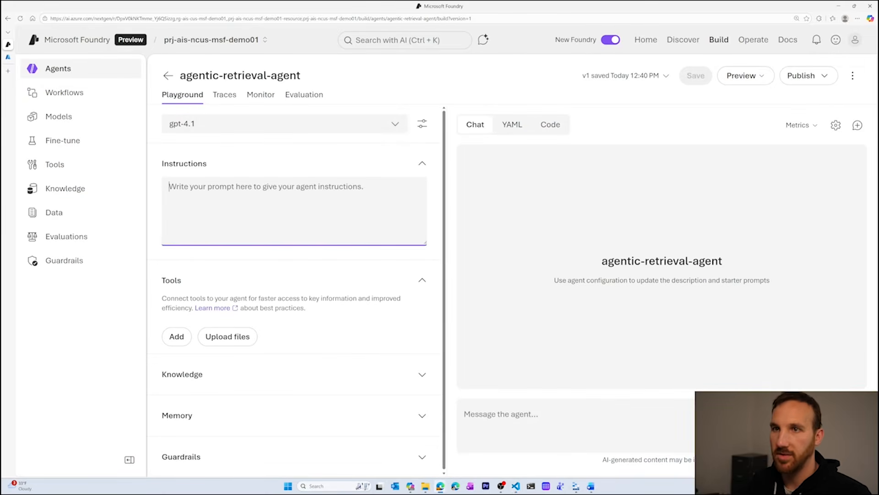
text(You are our helpful customer support agent for frankies bakery that must use Foundry IQ to answer all questions from the user. You never answer from your own knowledge under any circumstances. If you do not find information from the knowledge base to answer the question, you say, "I don't know."  Always list sources at the end of your response.)
click(693, 77)
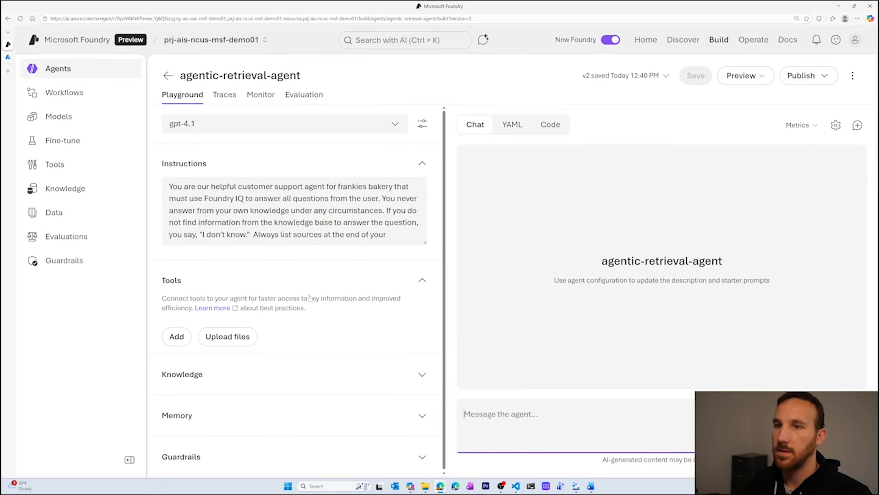
Start connecting the agent's knowledge to Foundry IQ and proceed to connecting an AI Search resource.
click(255, 380)
scroll(282, 361, down, 1)
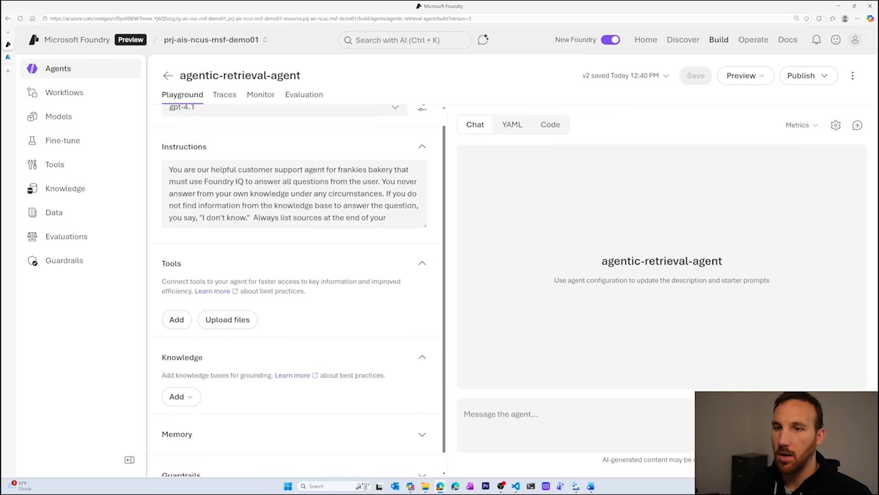
scroll(223, 415, down, 1)
click(195, 376)
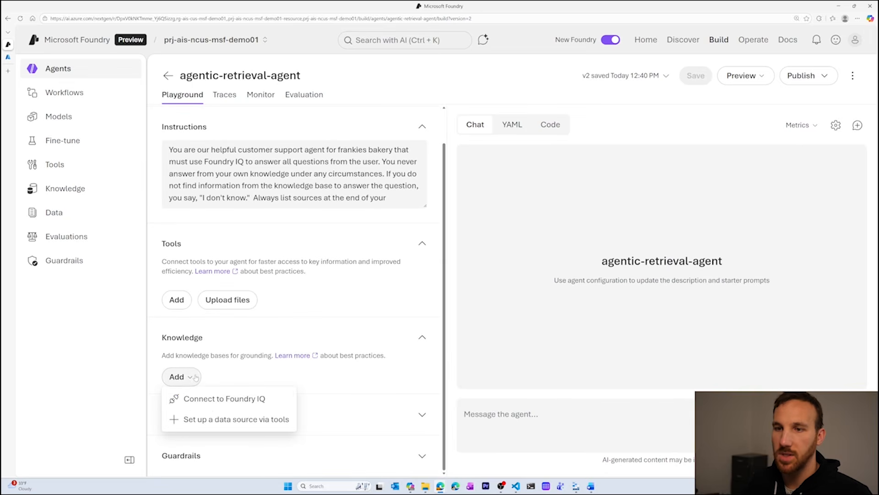
click(249, 404)
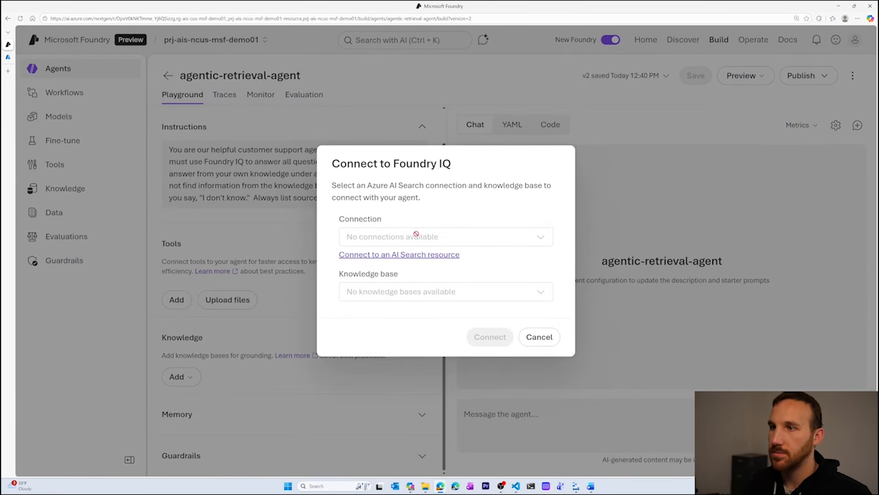
click(398, 255)
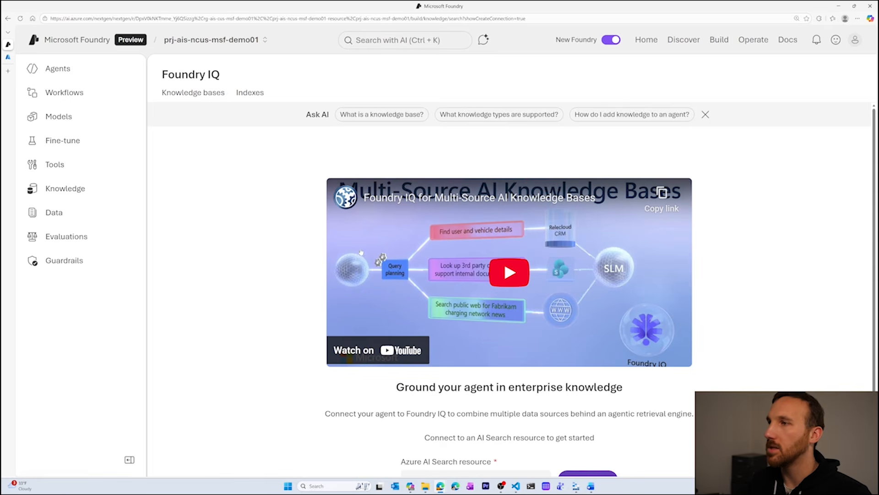
Connect Foundry IQ to the Azure AI Search resource ais-ais-cus-msf-demo01 using API Key authentication.
scroll(315, 310, down, 2)
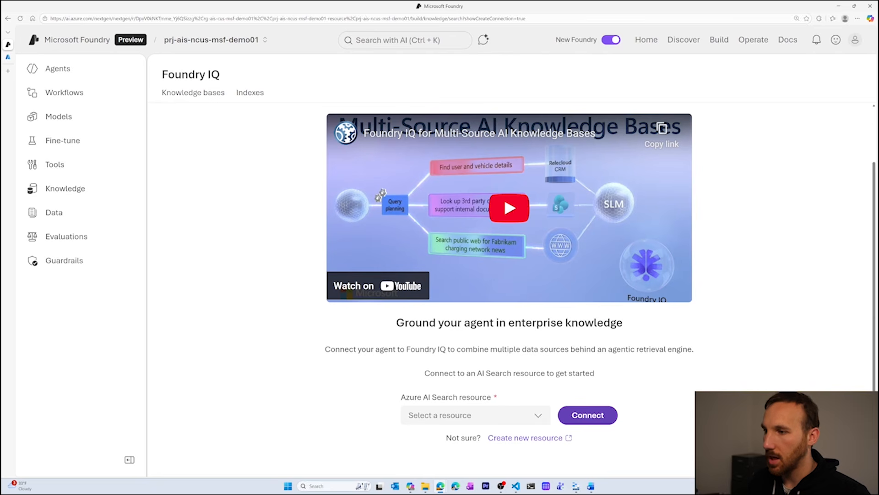
click(539, 415)
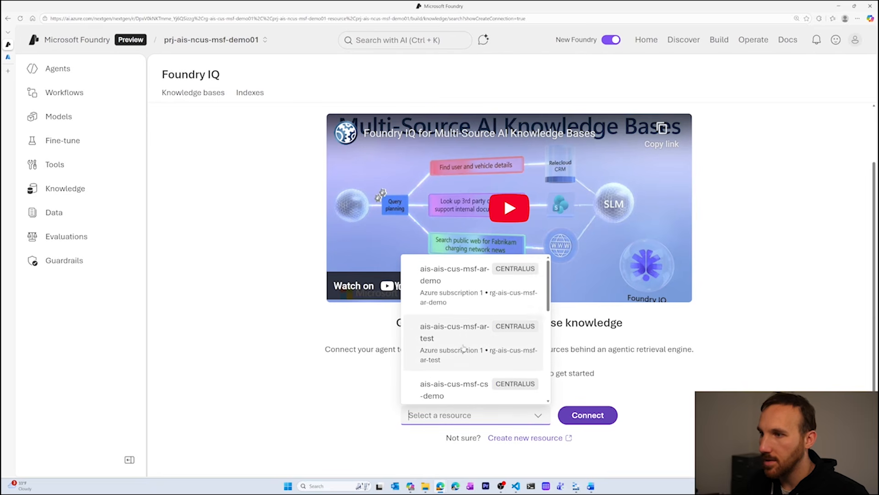
scroll(470, 405, down, 1)
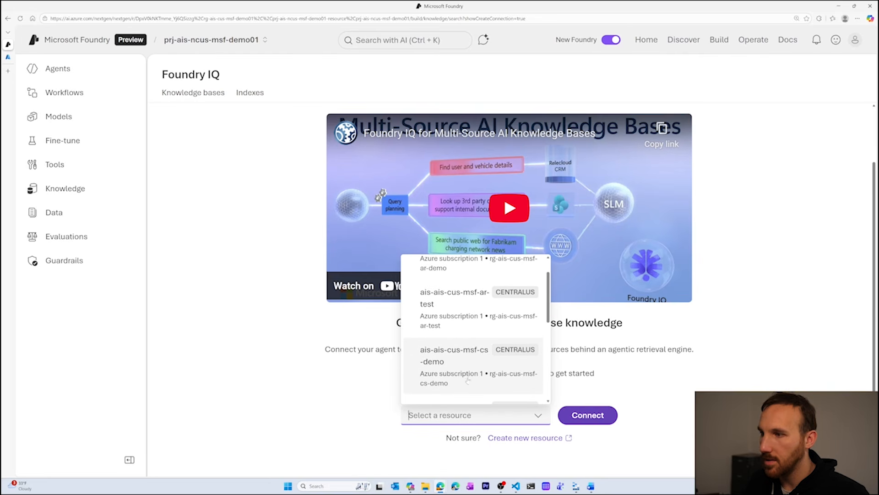
scroll(468, 380, down, 2)
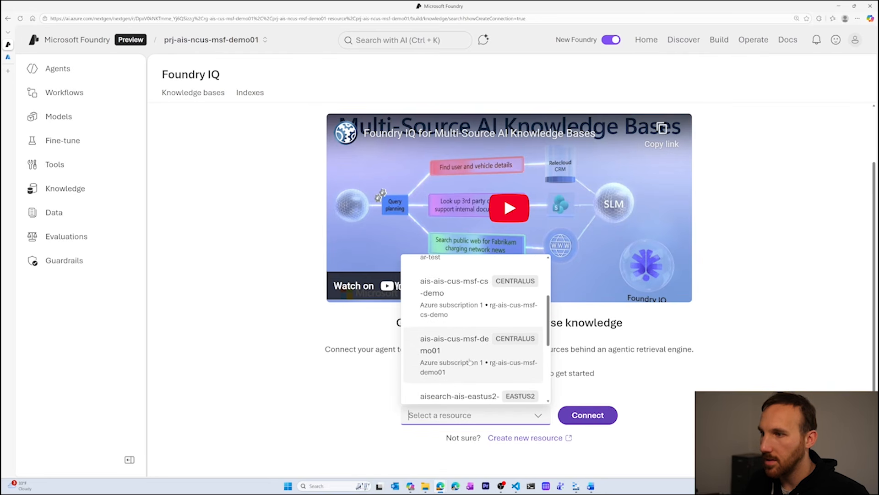
click(470, 361)
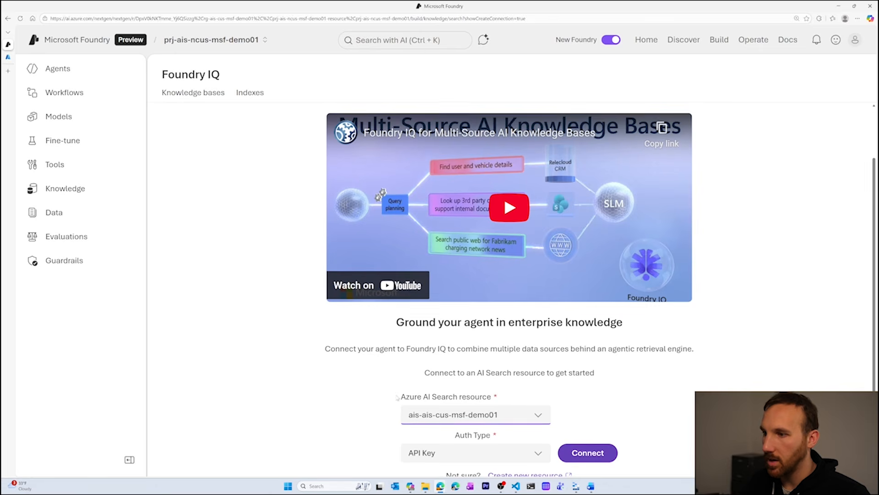
scroll(413, 401, down, 1)
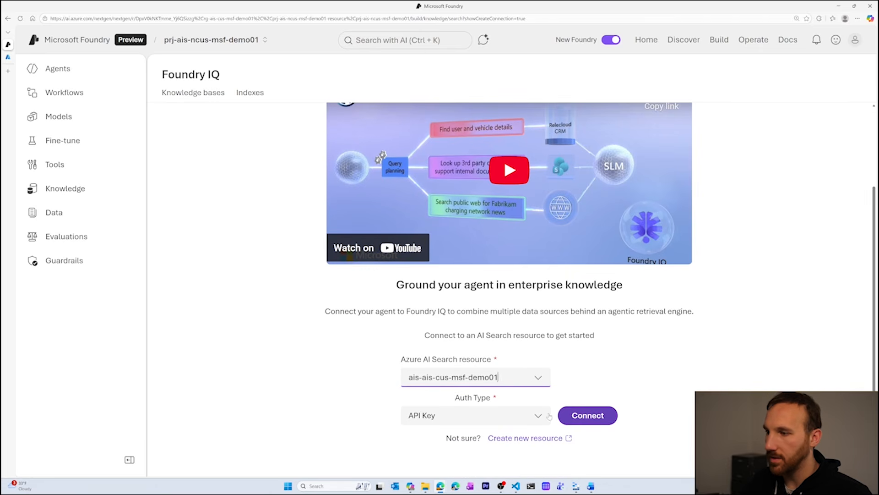
click(584, 415)
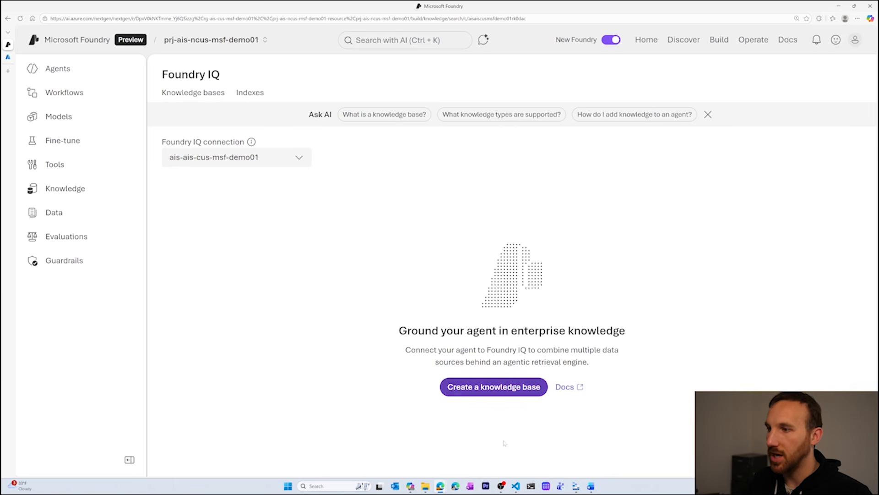
Start creating a knowledge base with Azure Blob Storage as its knowledge type.
click(494, 386)
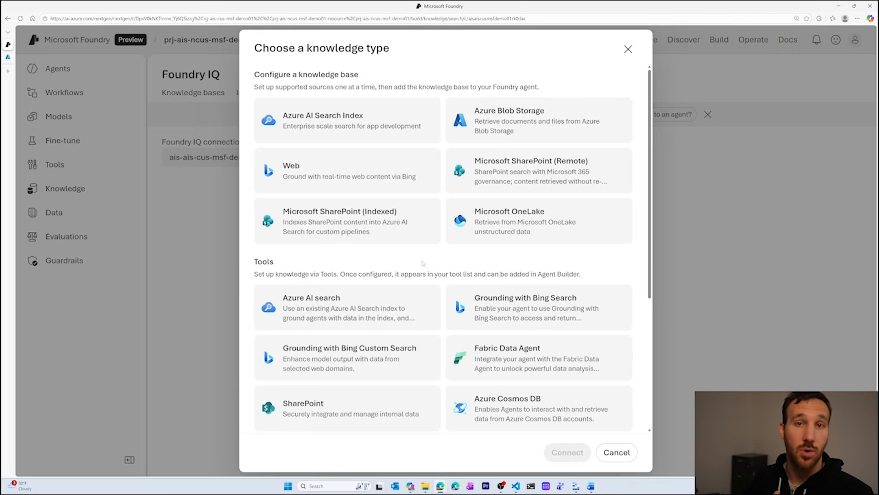
click(541, 121)
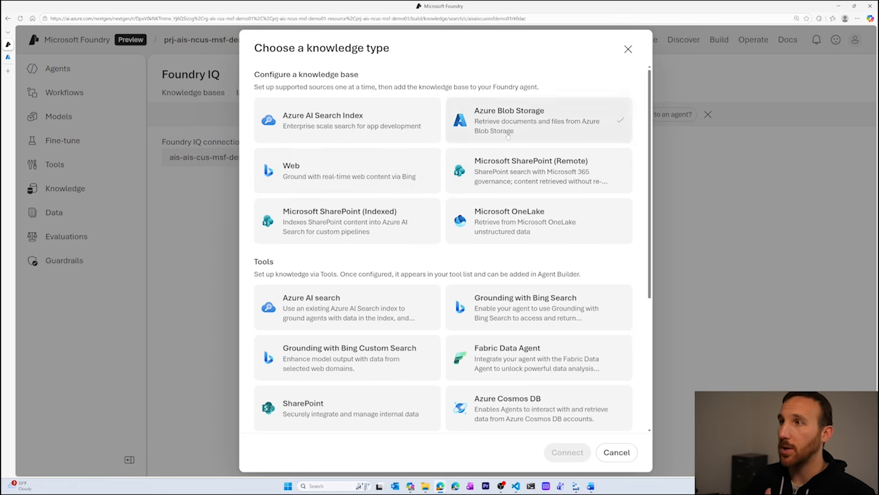
click(550, 119)
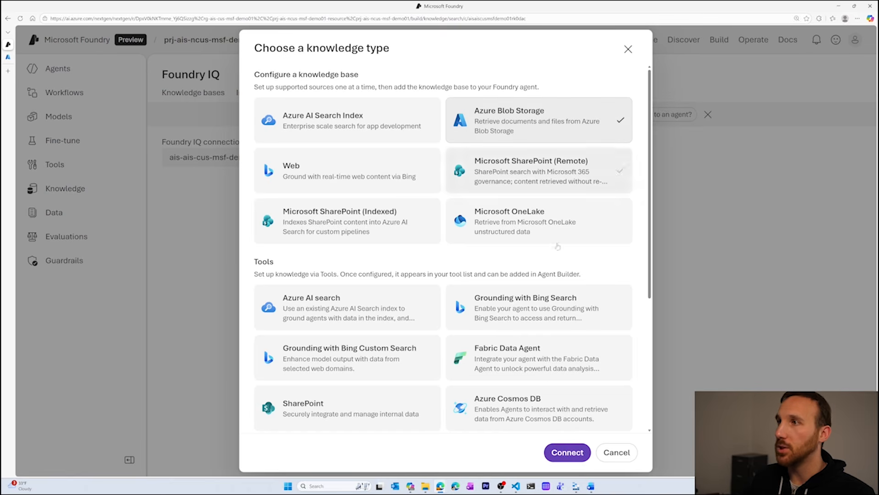
click(568, 452)
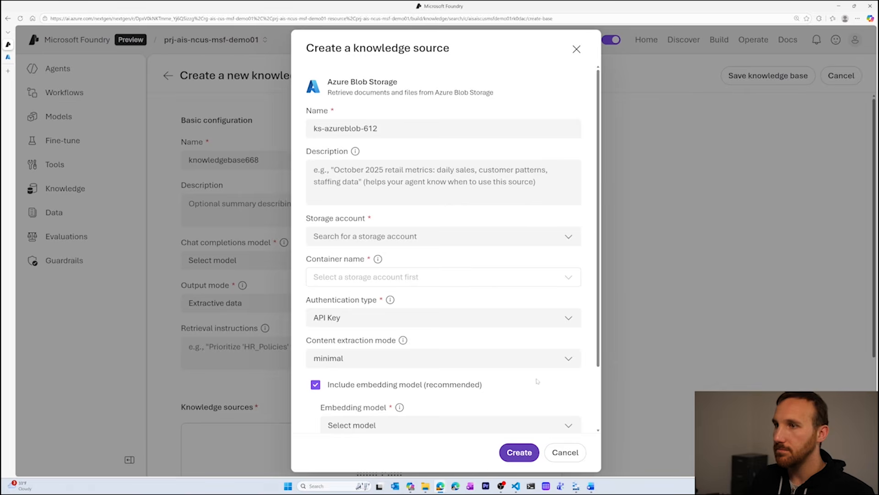
Name the knowledge source ks-frankiesbakery-faq and describe it as "Frankie's Bakery frequently asked questions".
drag(378, 128, 322, 128)
click(379, 129)
drag(379, 129, 324, 128)
text(frankie)
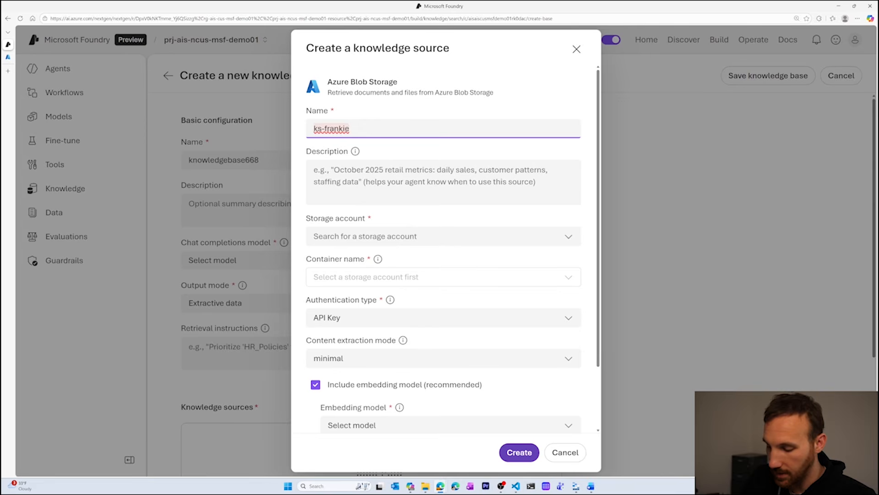
text(-)
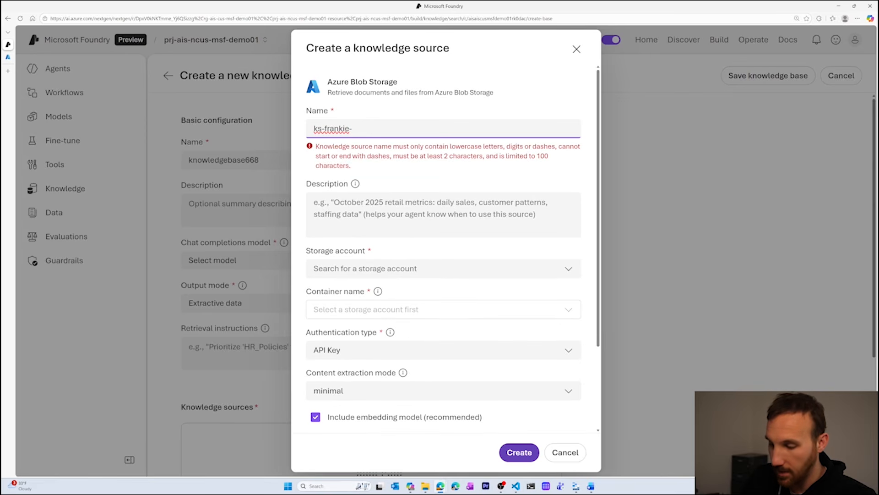
key(BackSpace)
text(sbakery-fa)
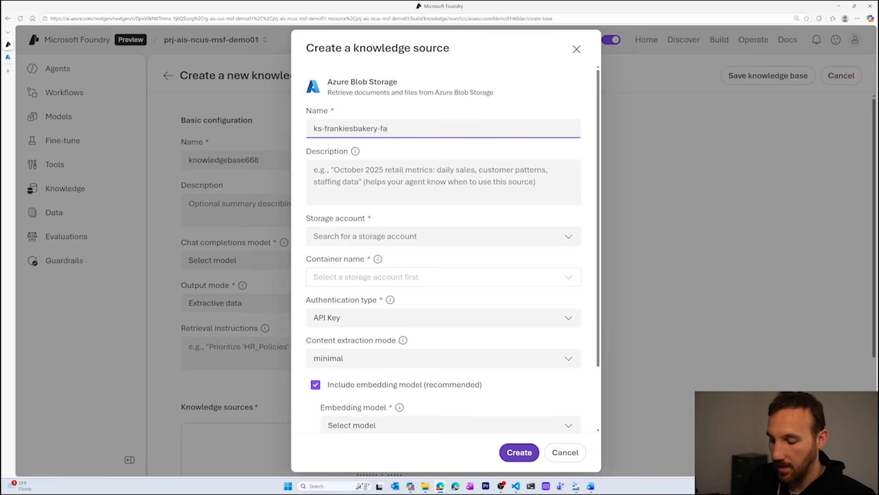
text(q)
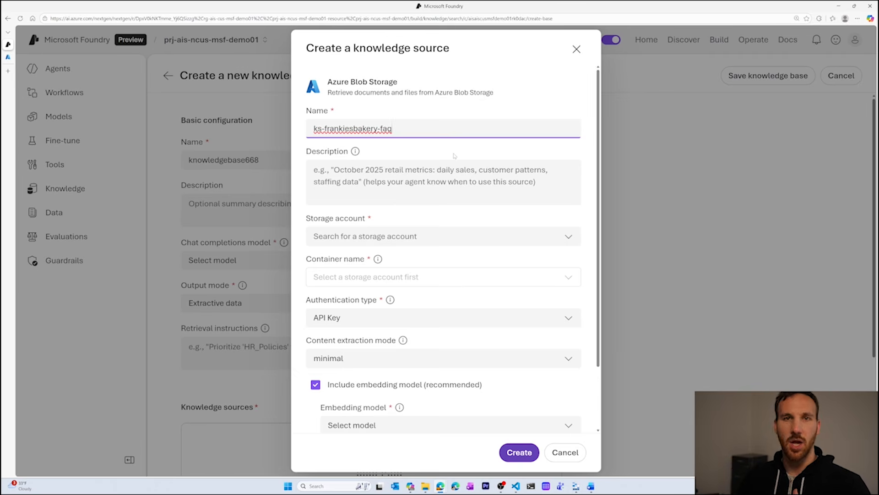
key(Tab)
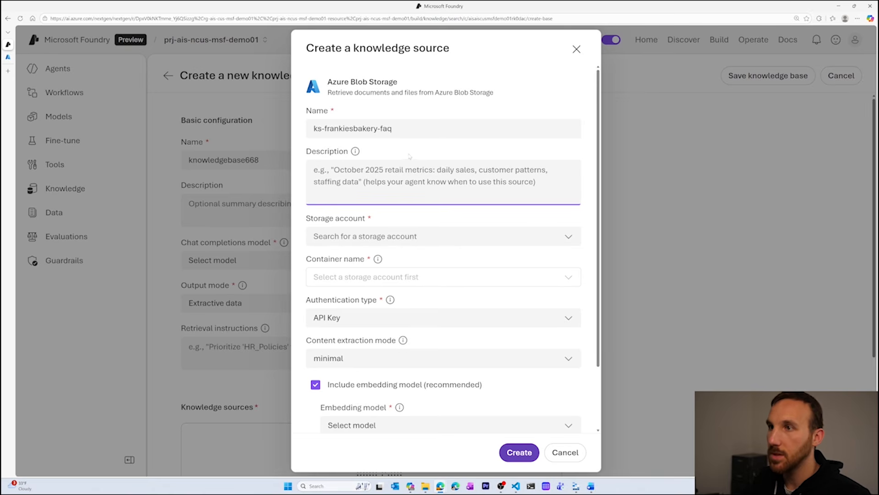
text(Frankie's Bakery frequently asked questions.)
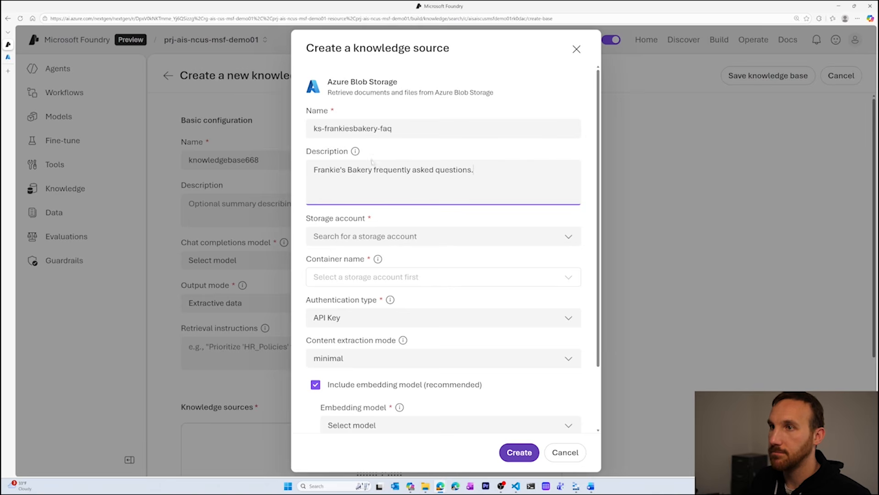
key(BackSpace)
Point the knowledge source to the saaiscusmsfdemo01 storage account and its frankiesbakeryfaq container.
click(463, 236)
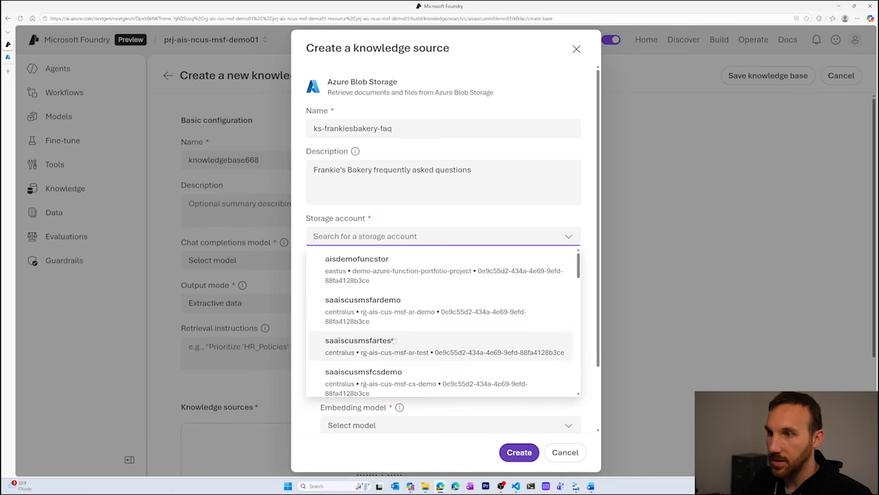
scroll(392, 332, down, 4)
click(398, 307)
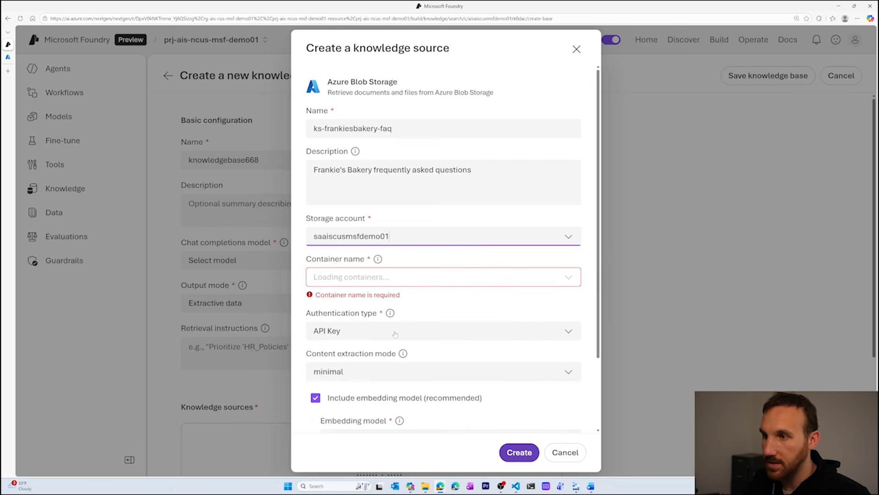
click(405, 277)
click(401, 300)
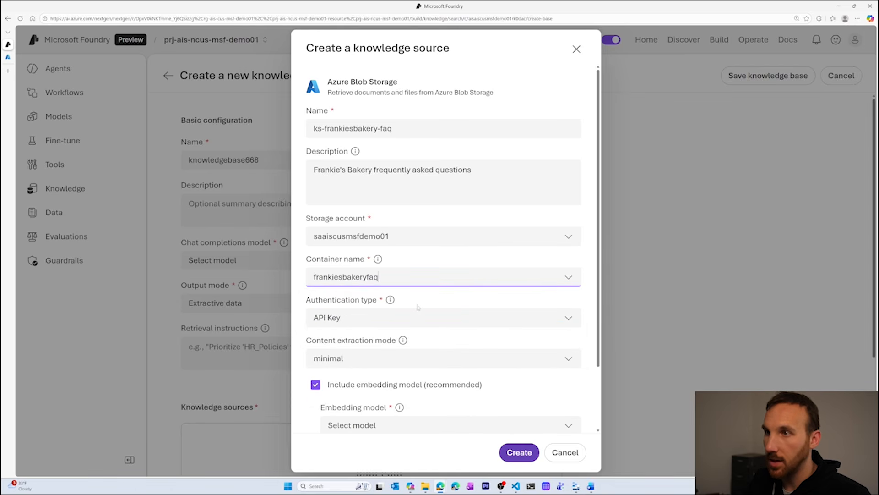
Examine the content extraction mode's explanation and its Minimal and Standard options for the knowledge source.
scroll(370, 285, down, 1)
scroll(370, 285, down, 1)
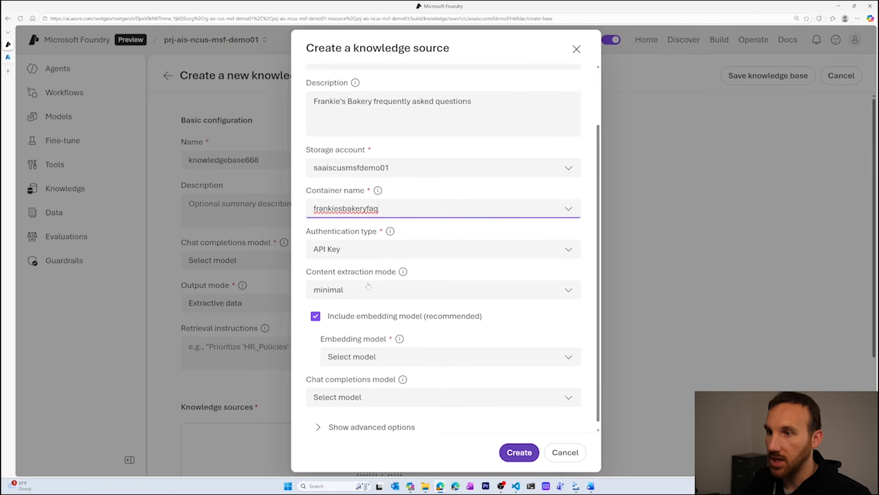
click(403, 265)
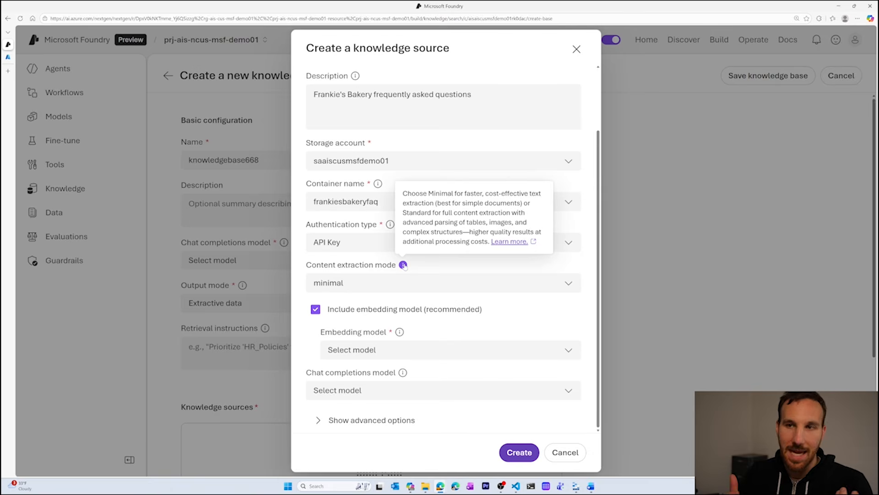
click(403, 283)
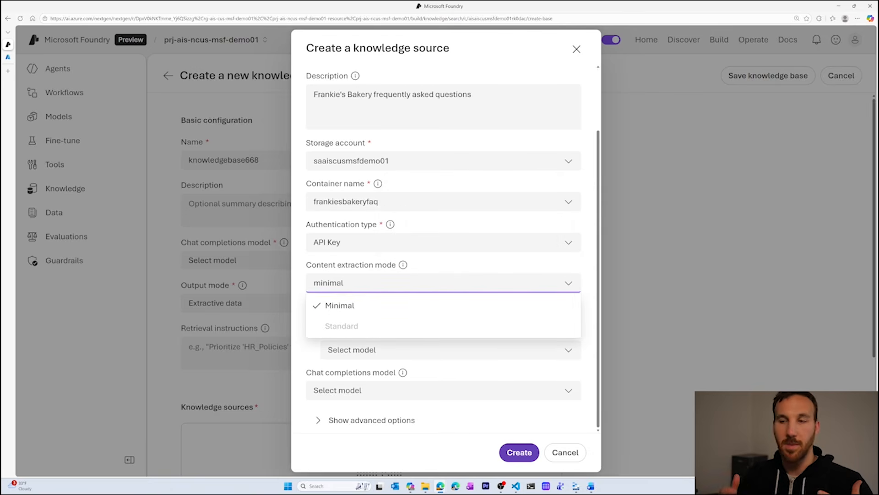
mouse_move(370, 328)
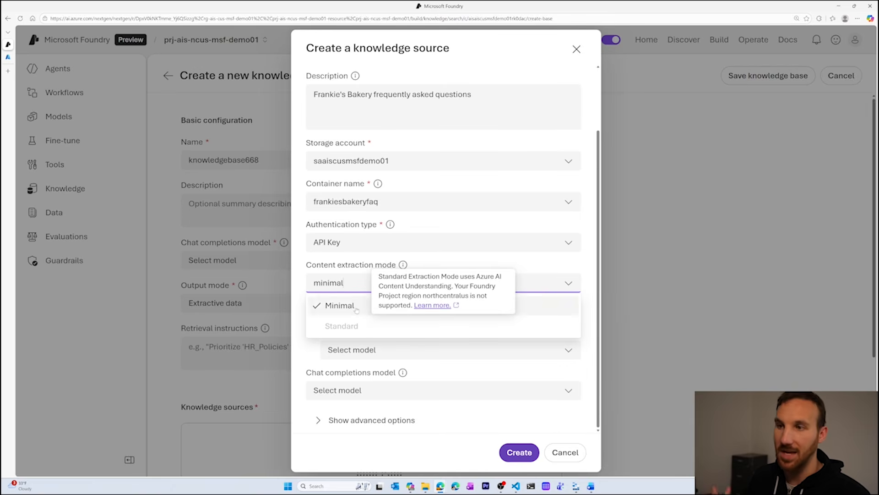
click(465, 266)
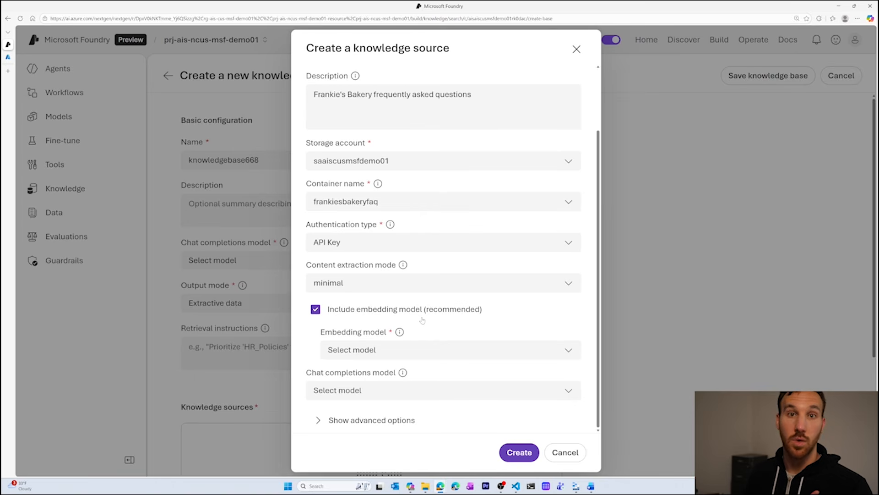
Deploy text-embedding-3-large and select it as the knowledge source's embedding model.
click(407, 350)
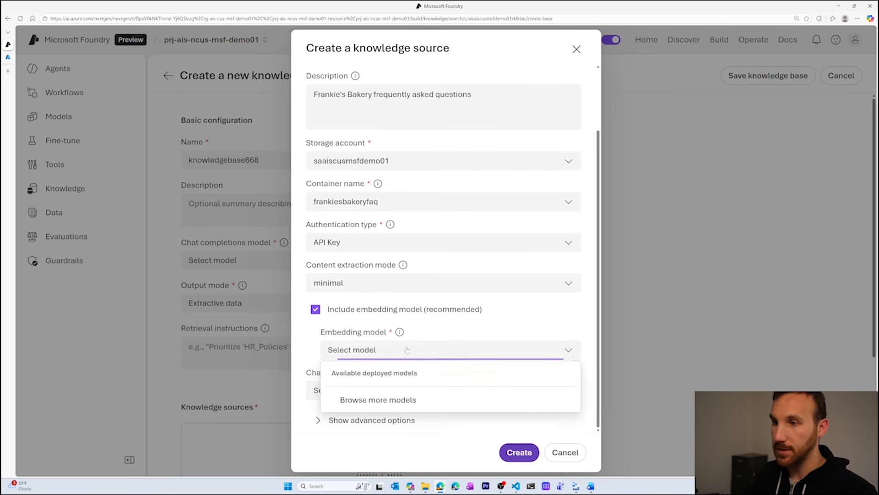
click(396, 397)
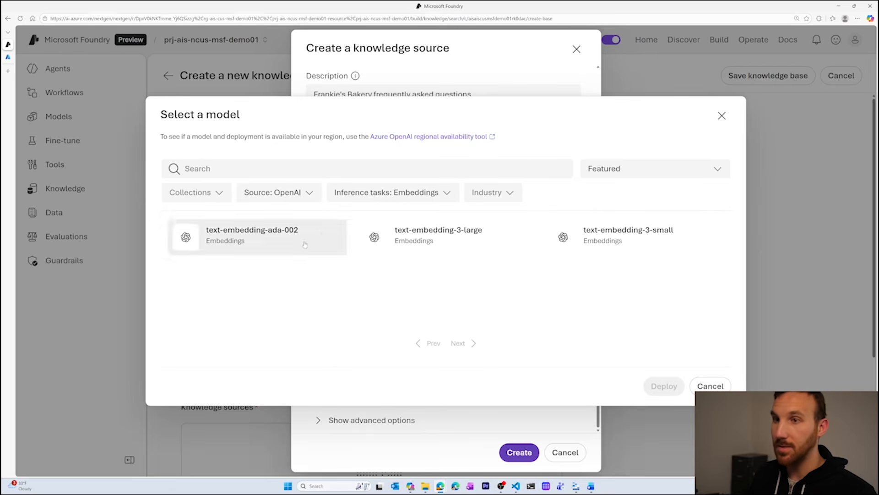
click(449, 244)
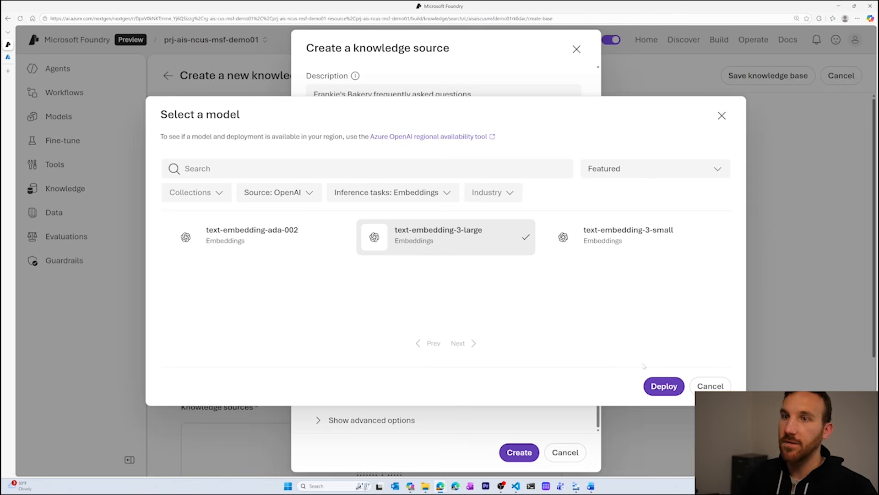
click(663, 386)
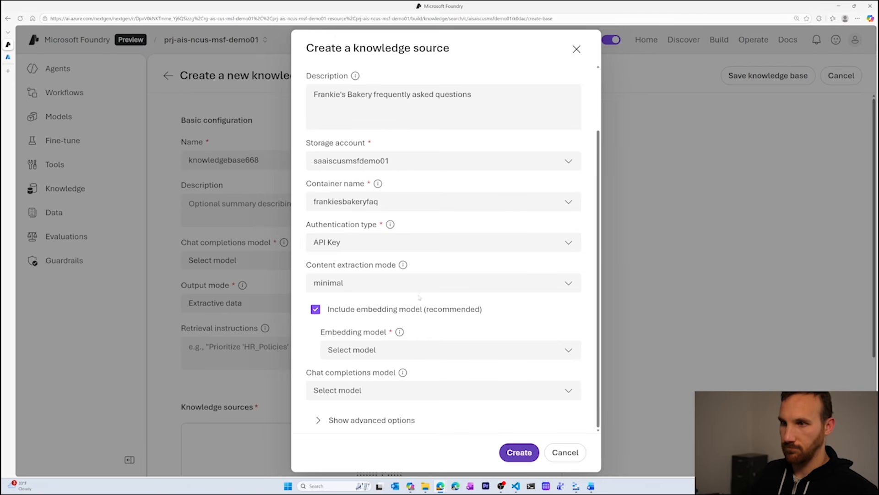
click(418, 347)
click(413, 395)
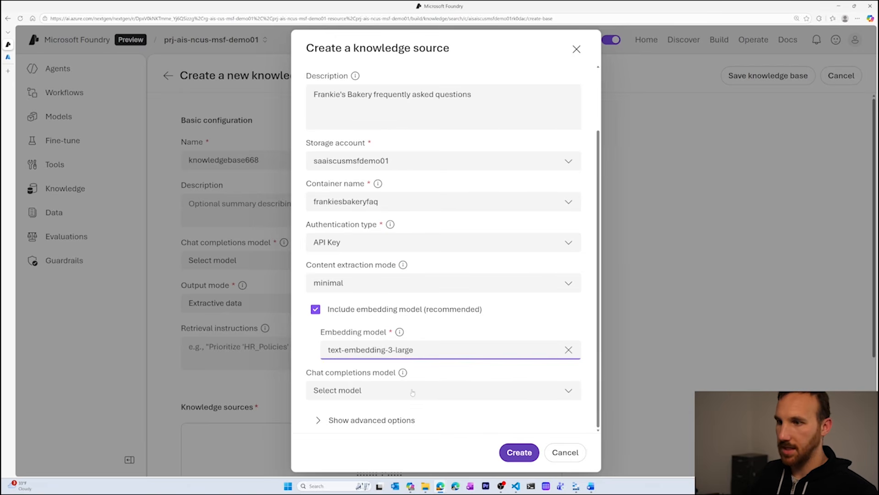
Examine the chat completions model explanation and the advanced ingestion schedule and folder path options of the FAQ knowledge source.
click(403, 373)
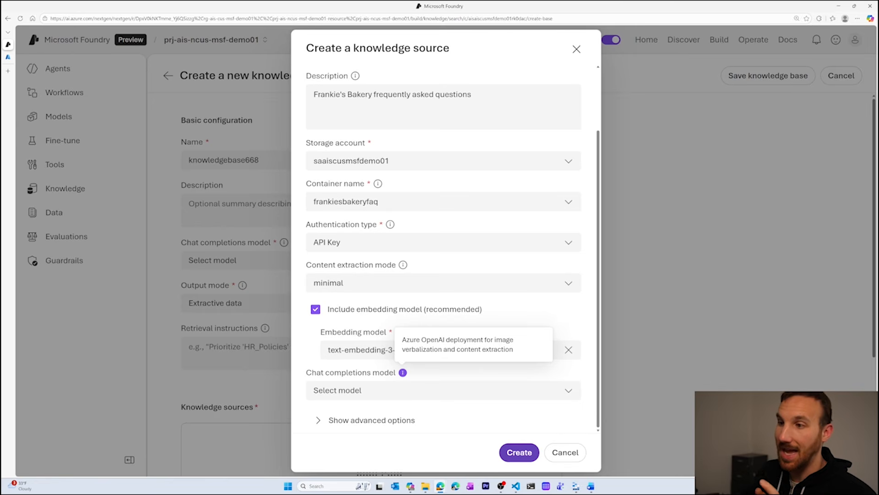
drag(402, 342, 526, 349)
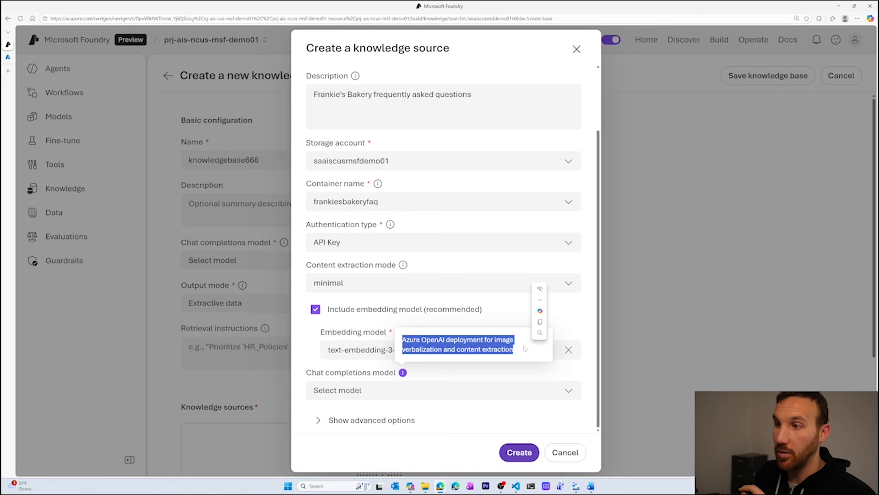
click(524, 349)
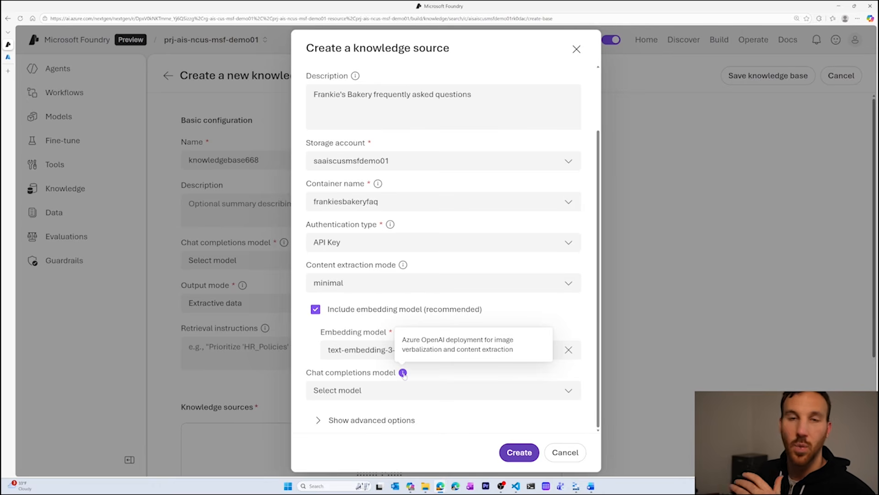
click(319, 421)
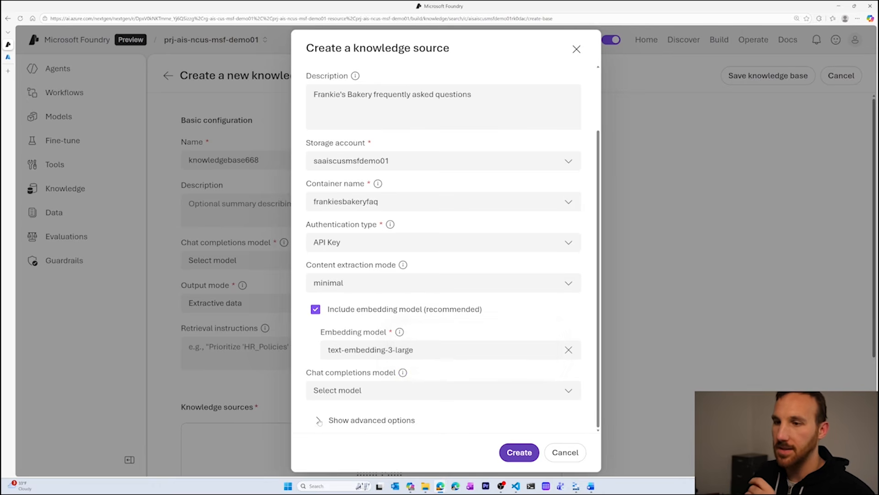
scroll(389, 348, down, 2)
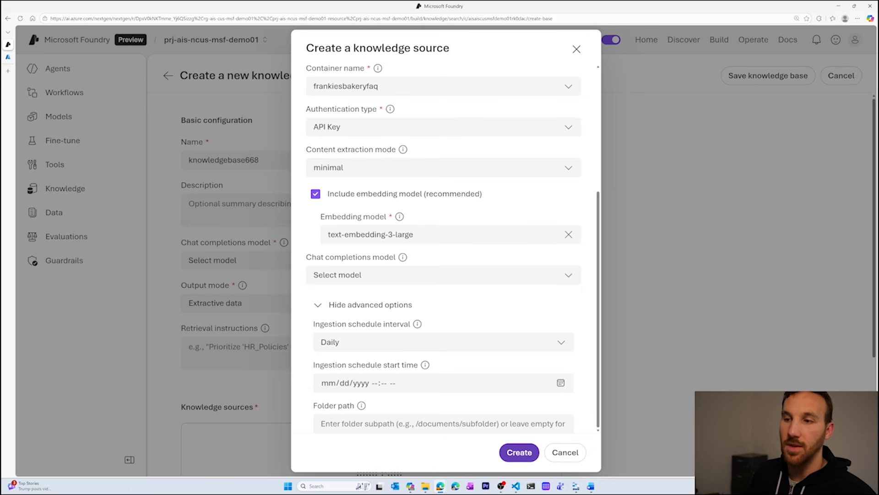
click(321, 304)
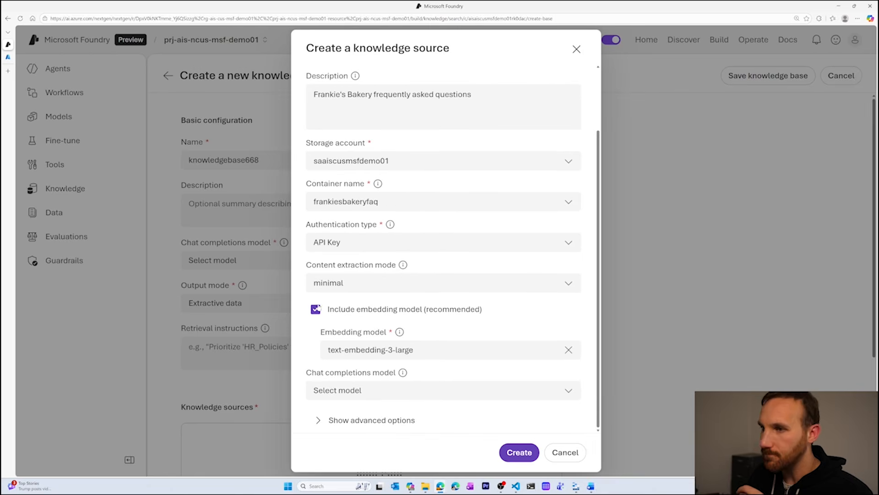
Create the FAQ knowledge source and check its entry among the knowledge base's sources.
click(518, 454)
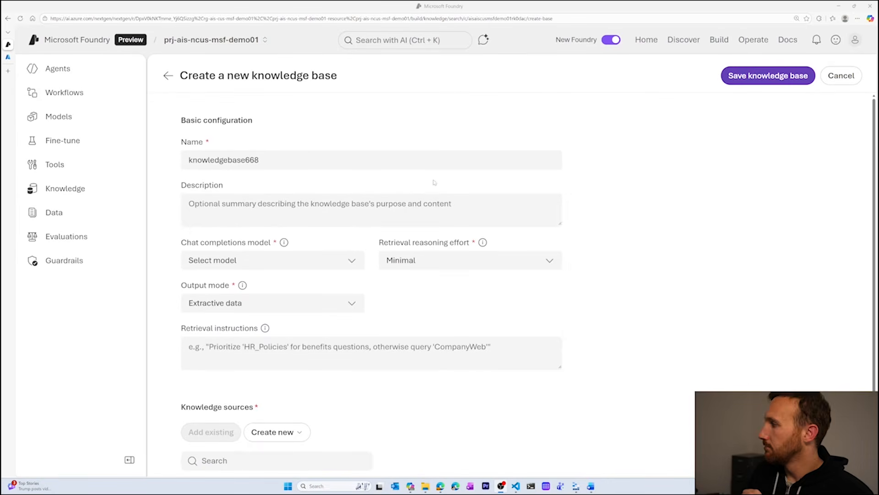
scroll(359, 242, down, 3)
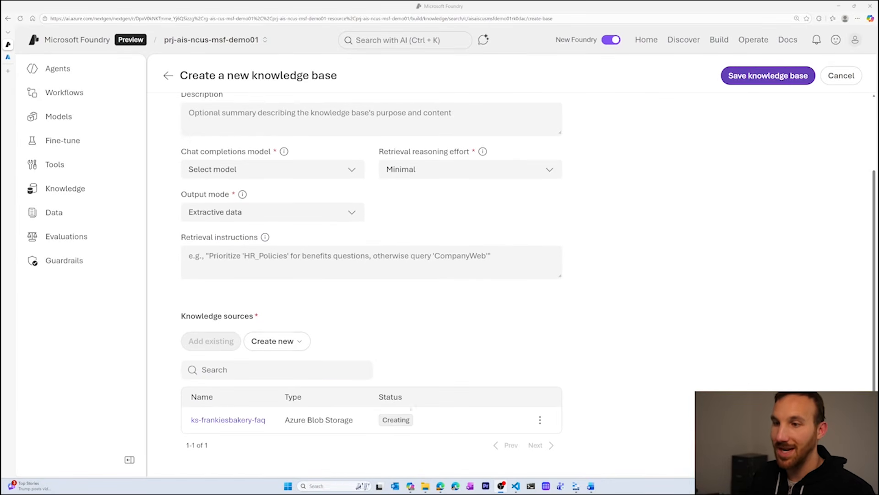
scroll(381, 308, up, 2)
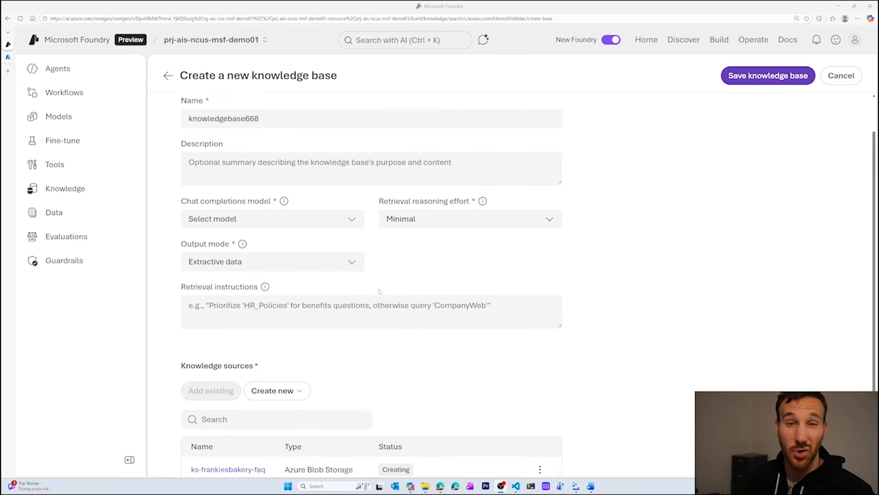
scroll(379, 292, down, 2)
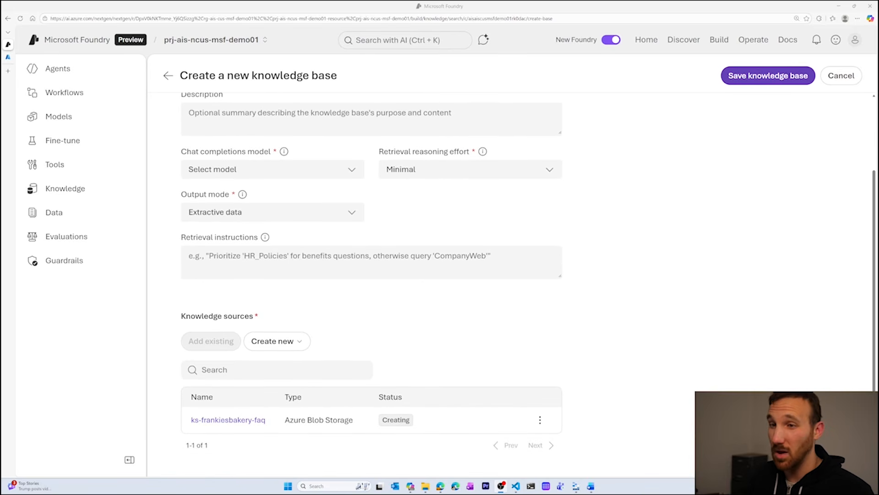
Start a new Azure Blob Storage knowledge source named ks-frankiesbakery-recipes with the description "Frankie's Bakery Recipes and Products".
click(296, 343)
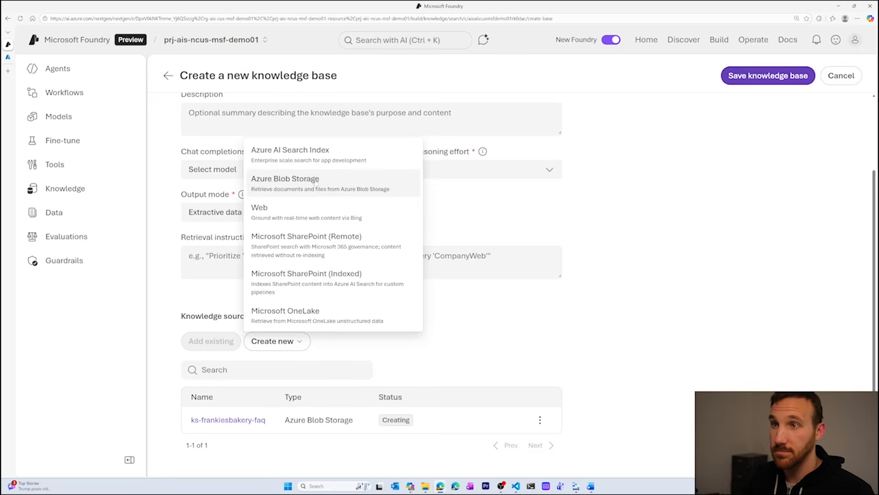
click(316, 183)
drag(381, 129, 325, 129)
text(frankiesbakery-rec)
text(ipes)
key(Tab)
text(Frankie's Bakery Recipes and Products)
Create the recipes knowledge source from the saaiscusmsfdemo01 storage account's frankiesbakeryrecipes container, using text-embedding-3-large as its embedding model.
click(458, 236)
click(424, 259)
click(424, 276)
click(420, 346)
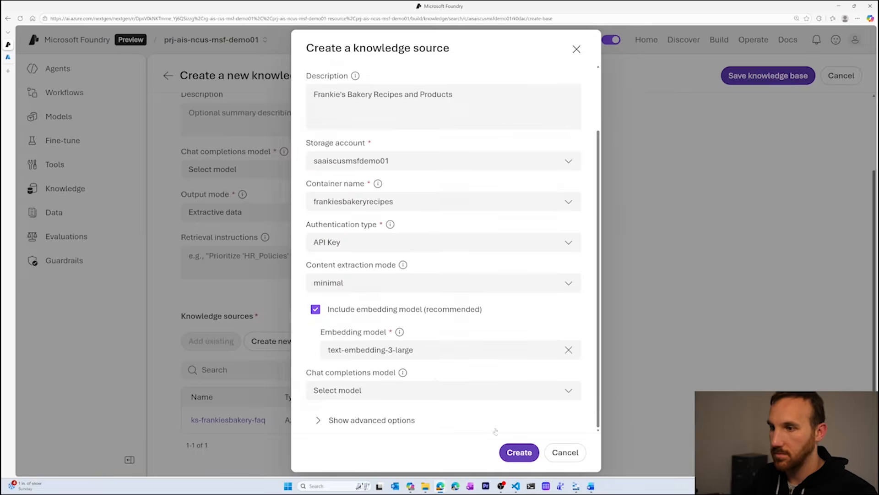
click(518, 452)
Name another Azure Blob Storage knowledge source ks-frankiesbakery-policyinfo and describe it as "Frankies bakery policy info".
text(frankiesbakery-policyinfo)
key(Tab)
text(Frankiesbakery-policyinfo)
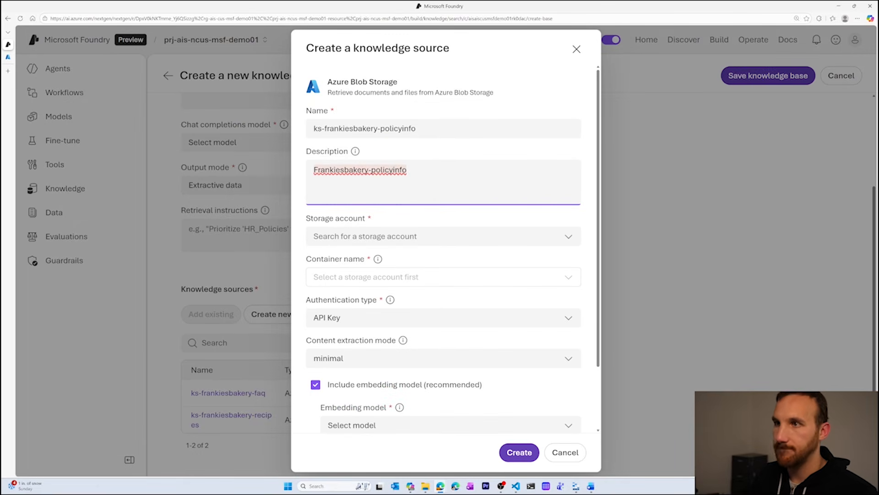
key(ctrl+a)
text(Frankies bakery policy info)
Create the policy knowledge source from its storage account and container, with an embedding model selected.
click(443, 236)
click(425, 259)
click(444, 277)
click(373, 318)
scroll(443, 321, down, 3)
click(443, 425)
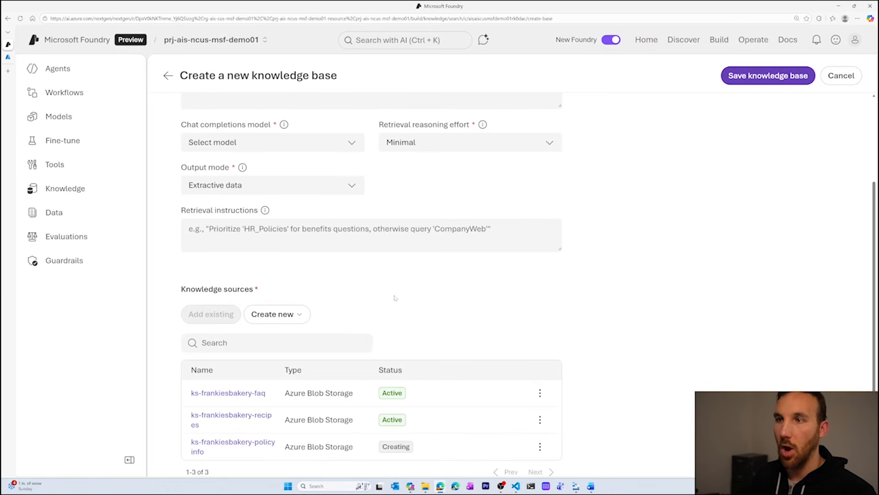
scroll(395, 298, down, 1)
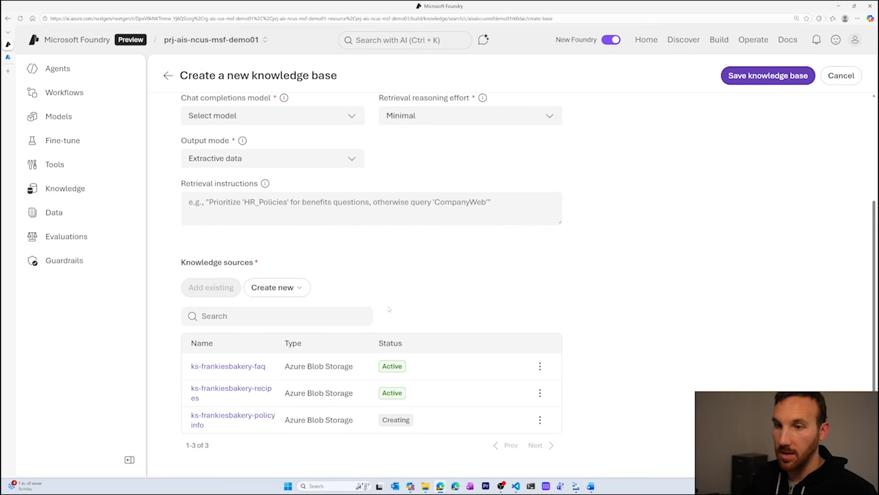
Rename the knowledge base as kb-frankies-bakery.
scroll(393, 303, up, 3)
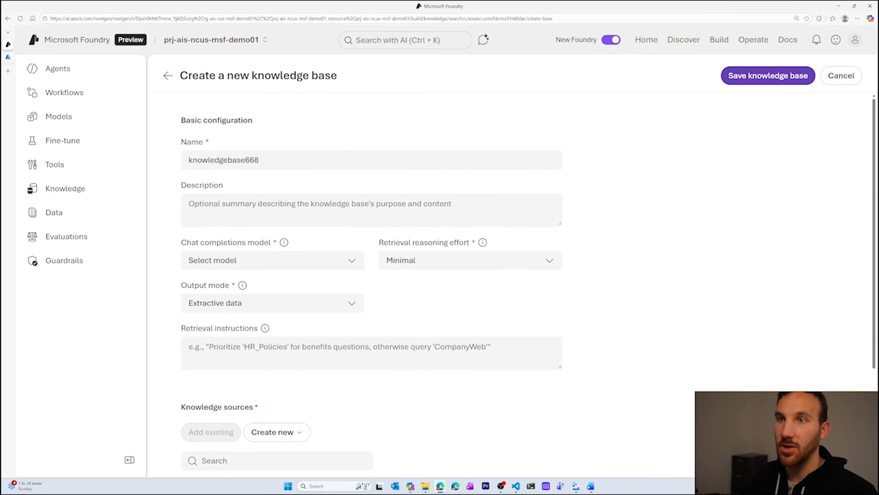
double_click(389, 160)
text(frankie)
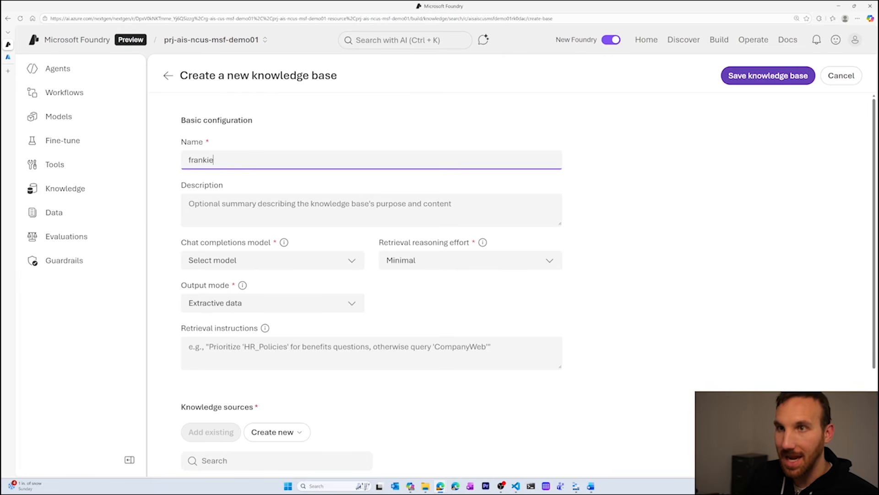
text(')
key(BackSpace)
text(s)
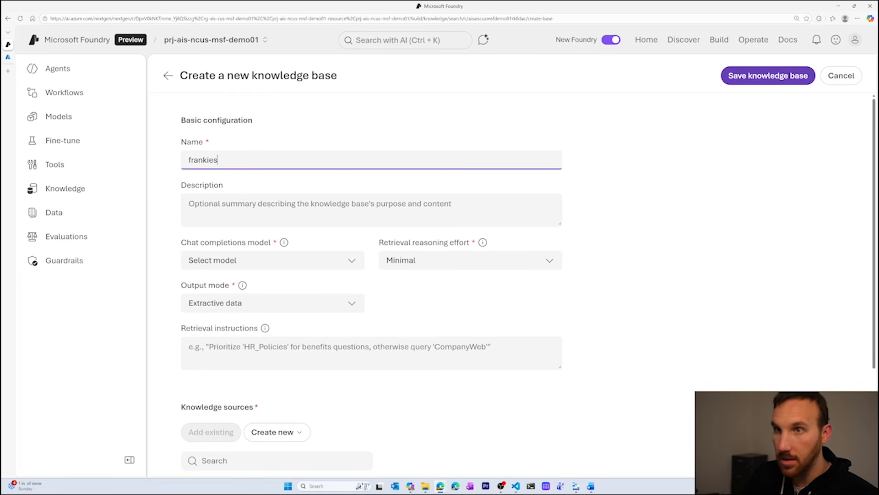
text(-bakery)
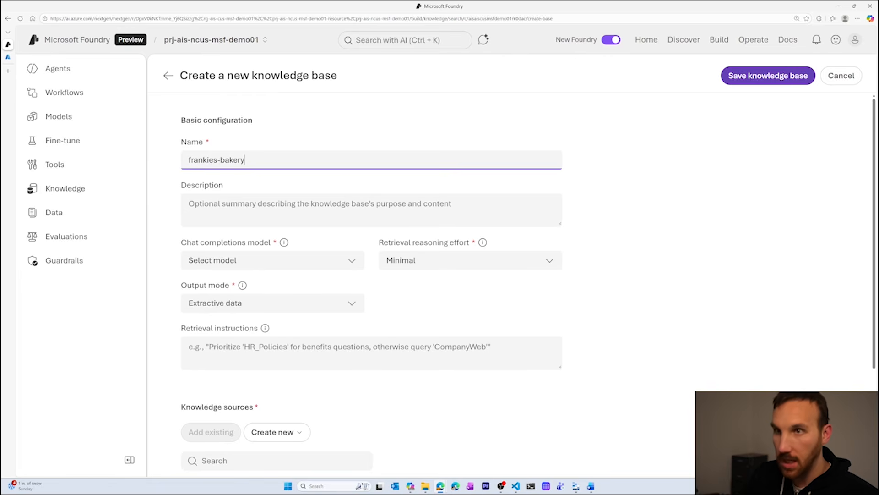
click(189, 160)
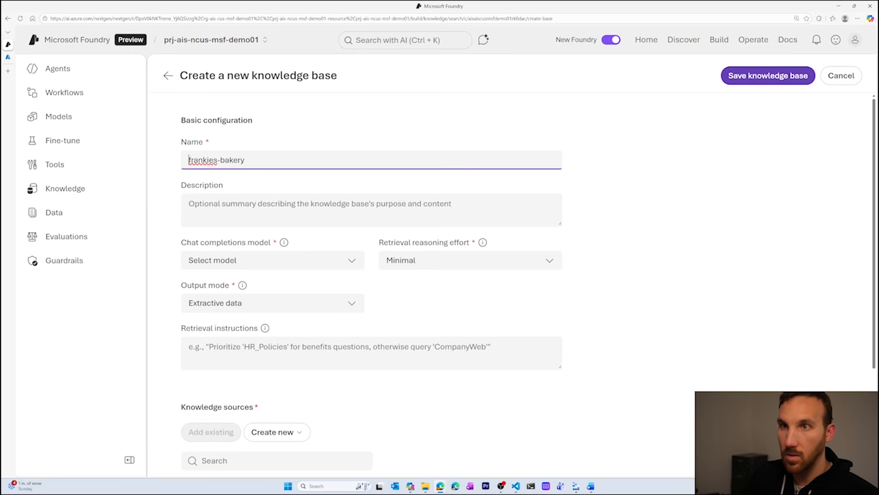
text(kb-)
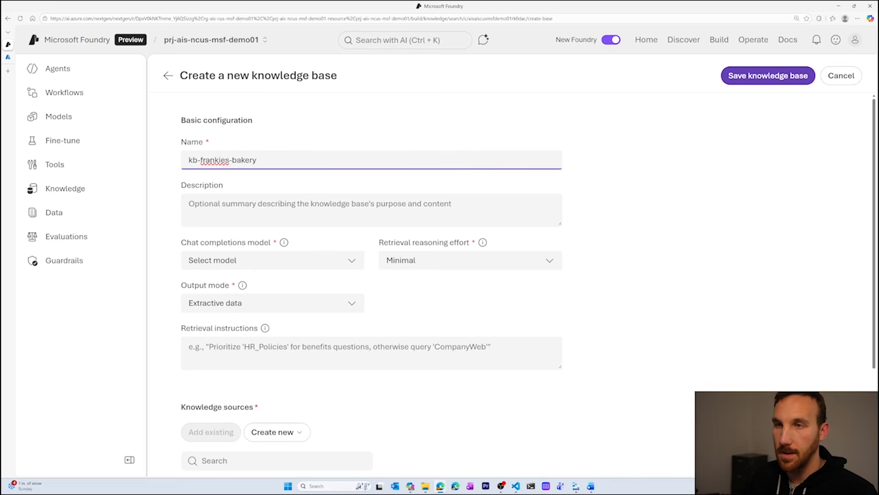
key(Tab)
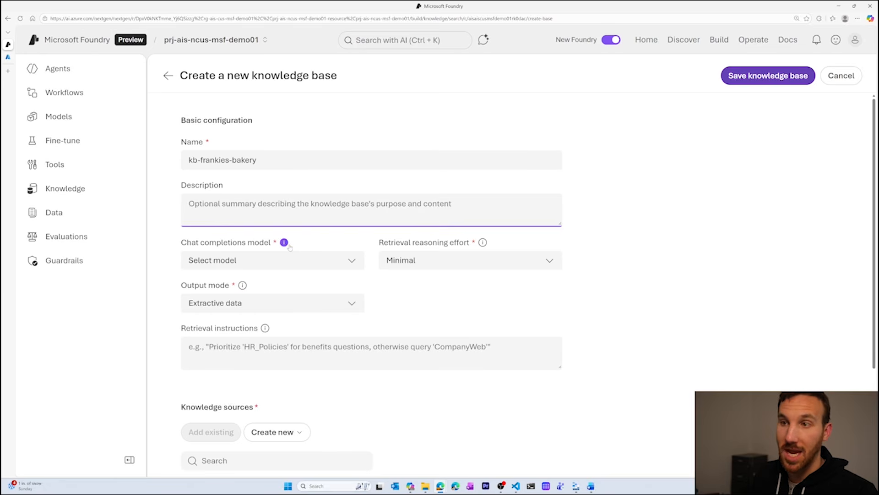
Select gpt-4.1 as the knowledge base's chat completions model.
click(349, 262)
click(258, 310)
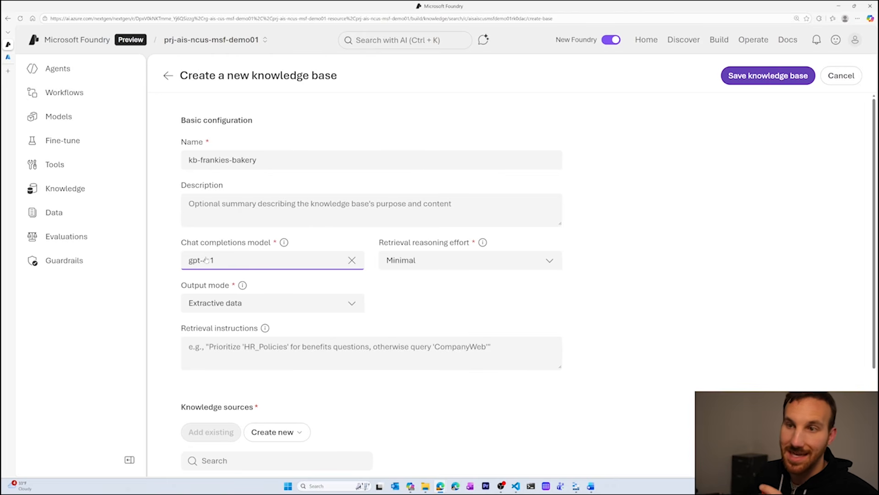
scroll(218, 261, down, 3)
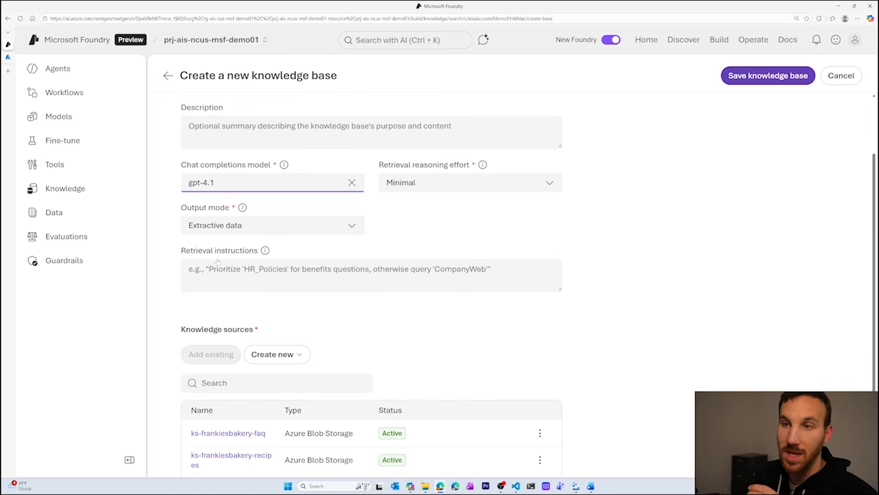
scroll(371, 284, up, 2)
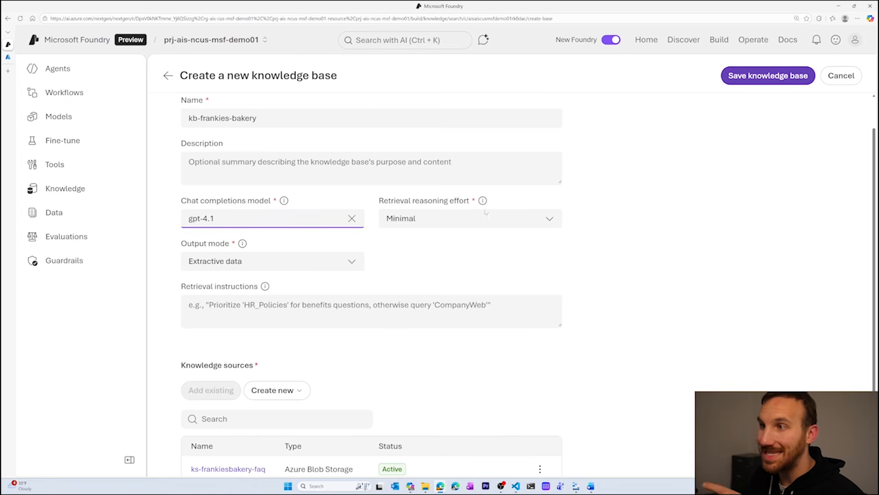
Review the knowledge base's retrieval reasoning effort and output mode options, its retrieval instructions field and the list of attached knowledge sources.
click(550, 219)
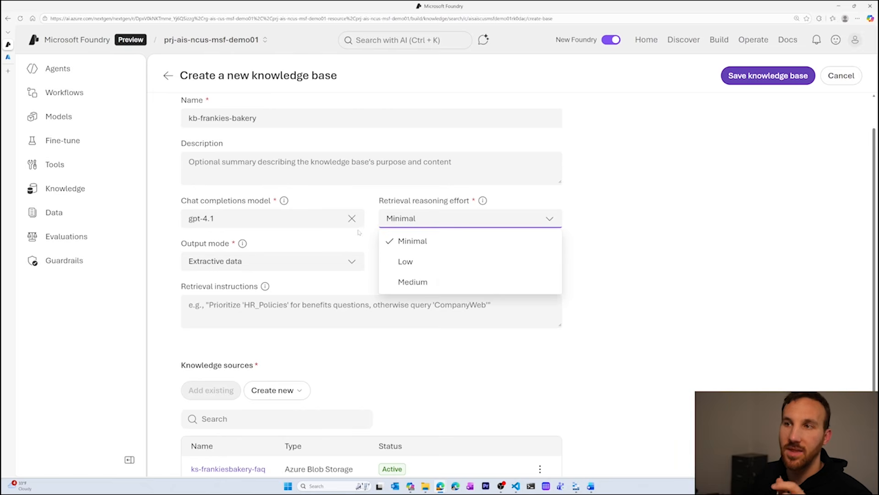
click(358, 235)
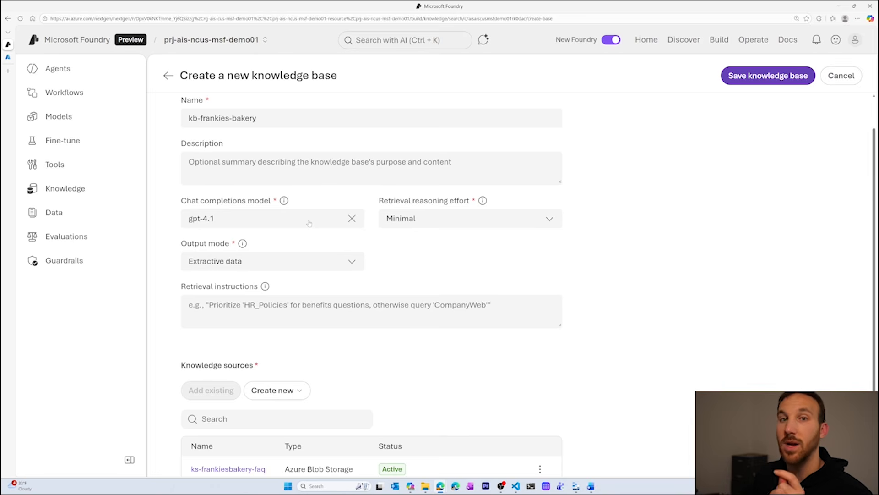
scroll(309, 223, down, 2)
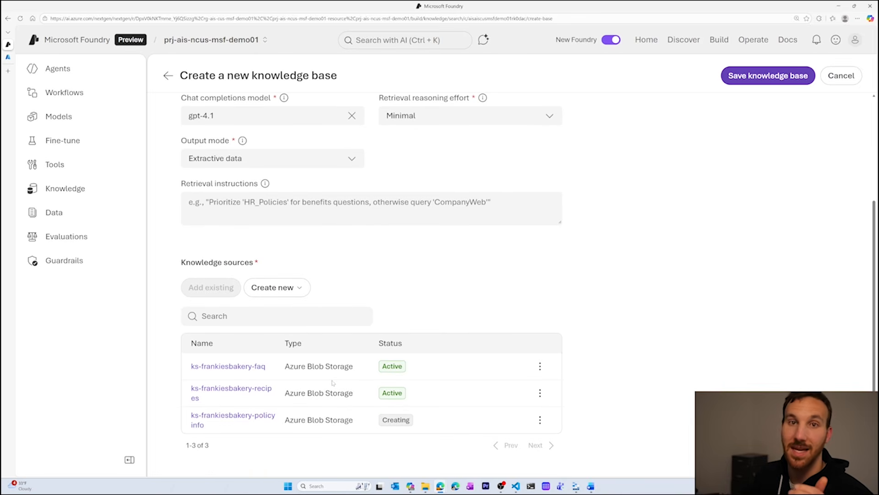
scroll(333, 383, up, 2)
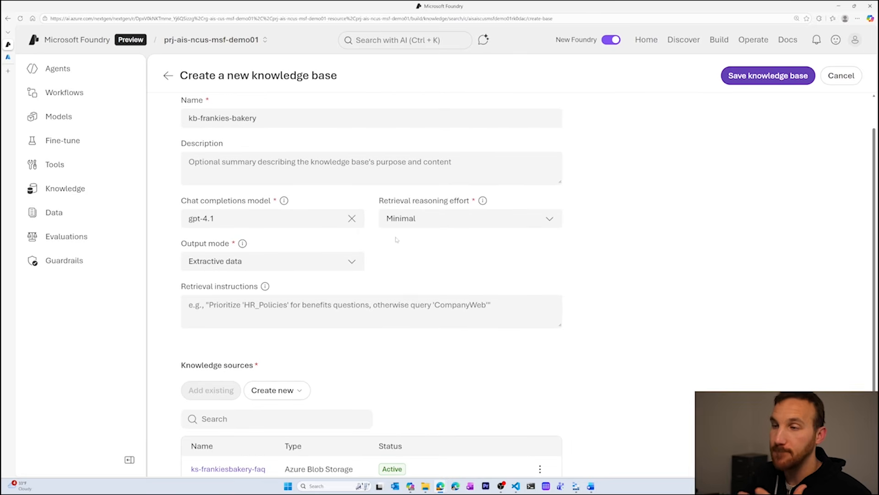
click(352, 262)
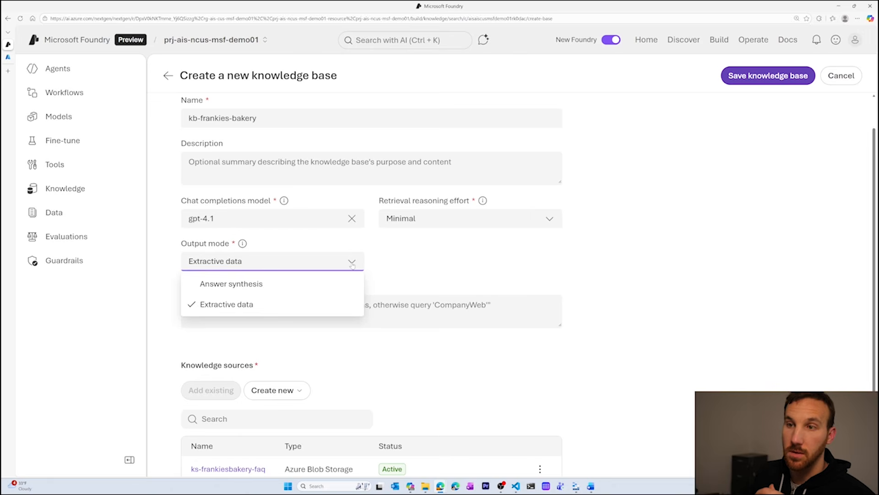
click(353, 263)
click(354, 263)
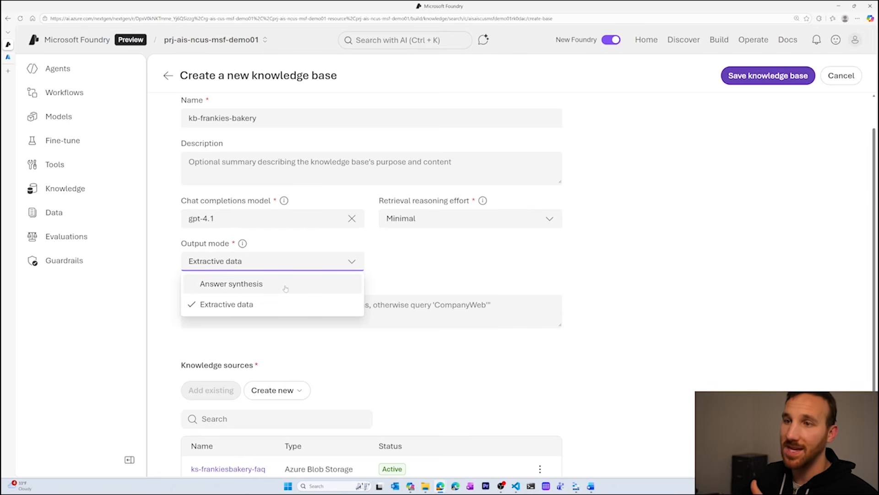
click(550, 219)
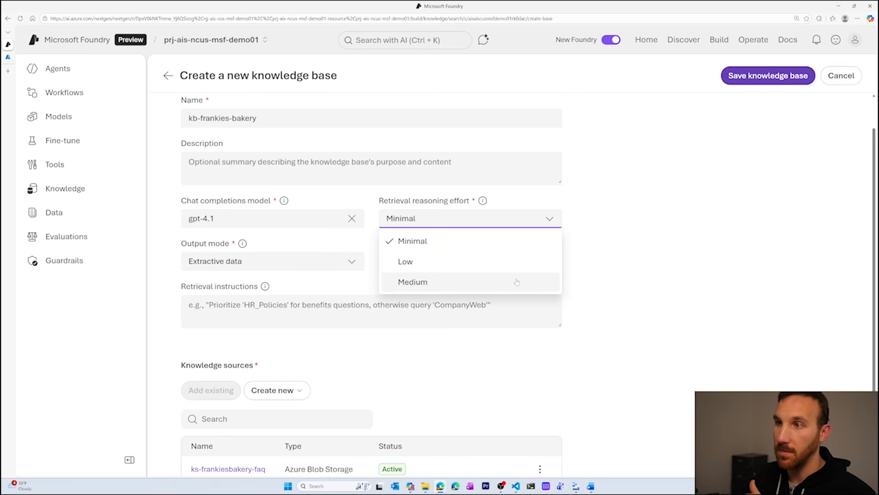
click(588, 222)
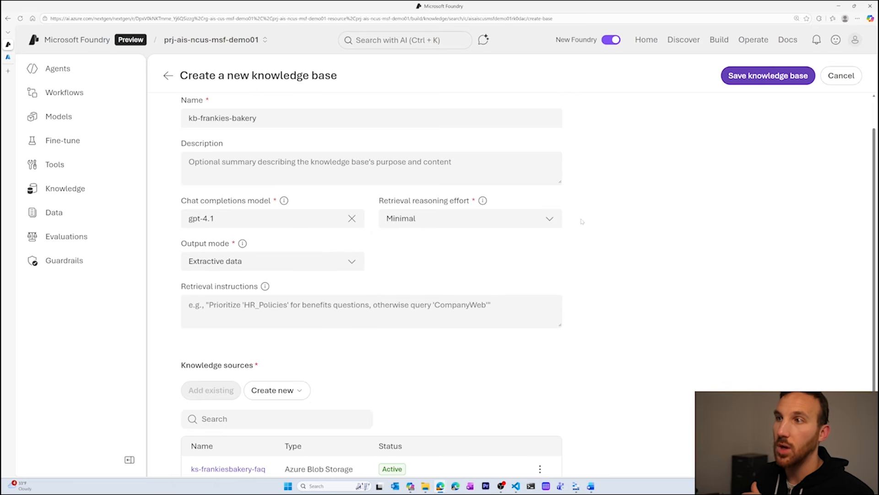
click(371, 312)
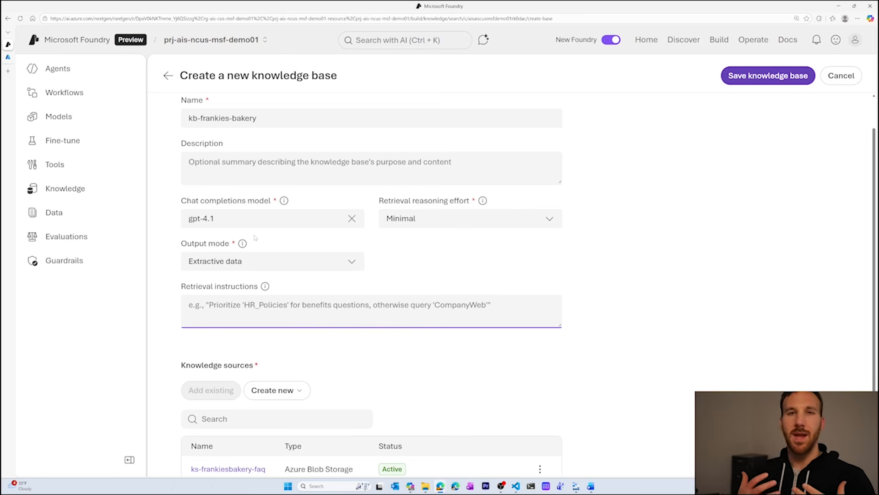
click(472, 220)
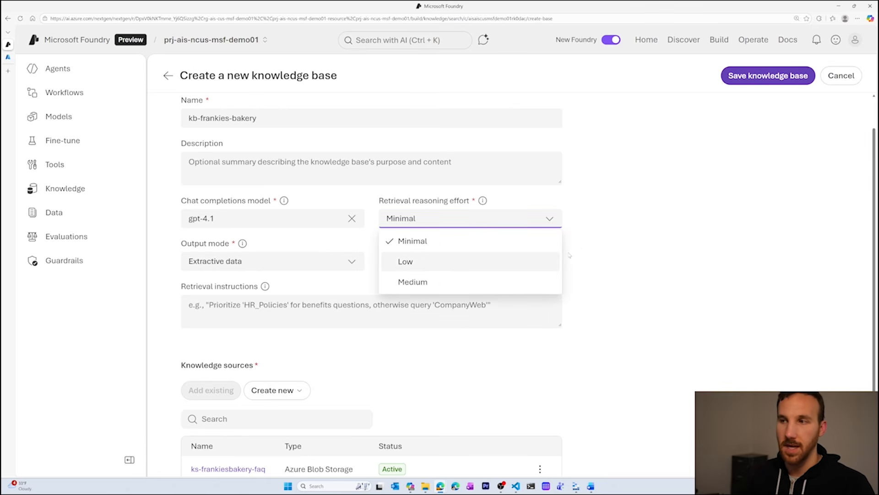
click(583, 252)
scroll(284, 334, down, 2)
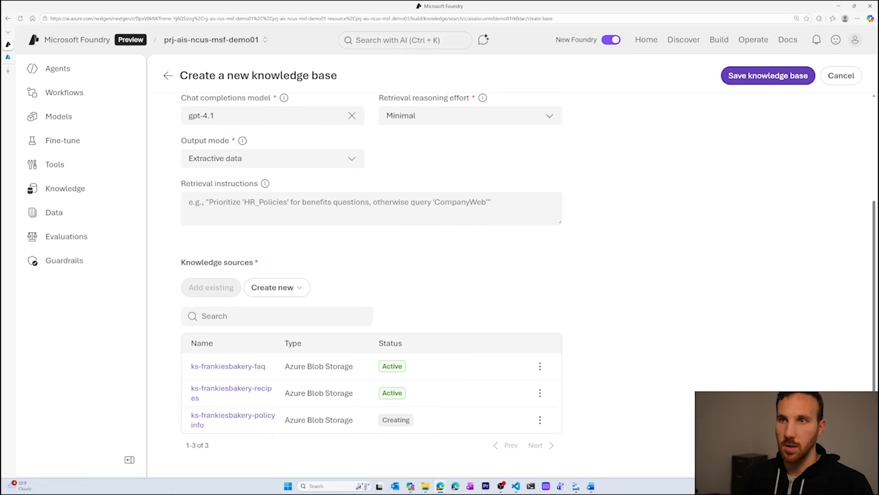
scroll(334, 248, up, 2)
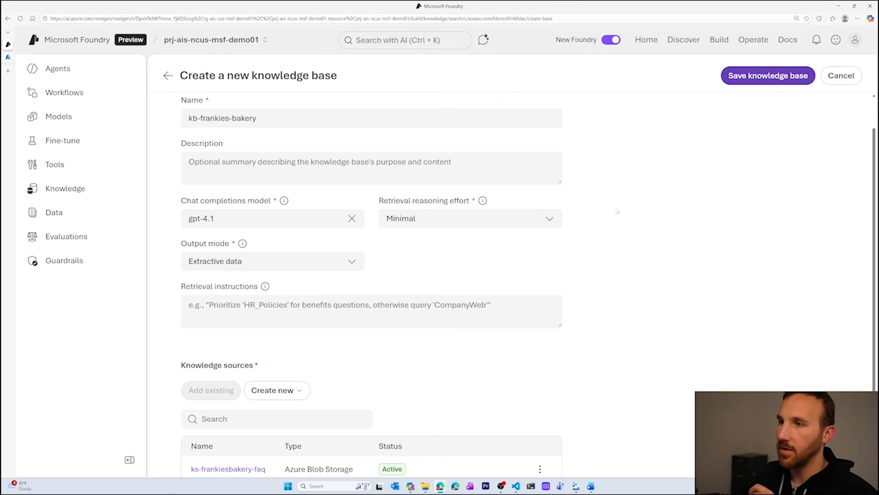
Save the new knowledge base and open the existing agentic-retrieval-agent.
click(789, 77)
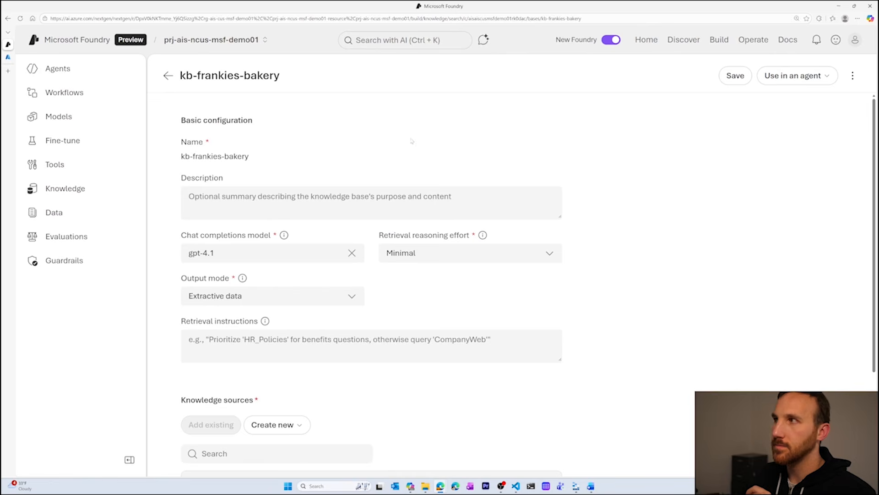
click(59, 69)
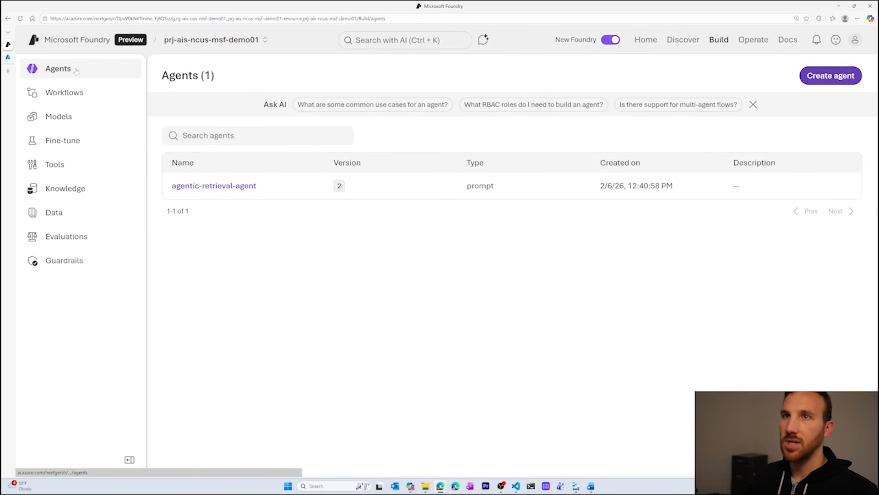
click(208, 186)
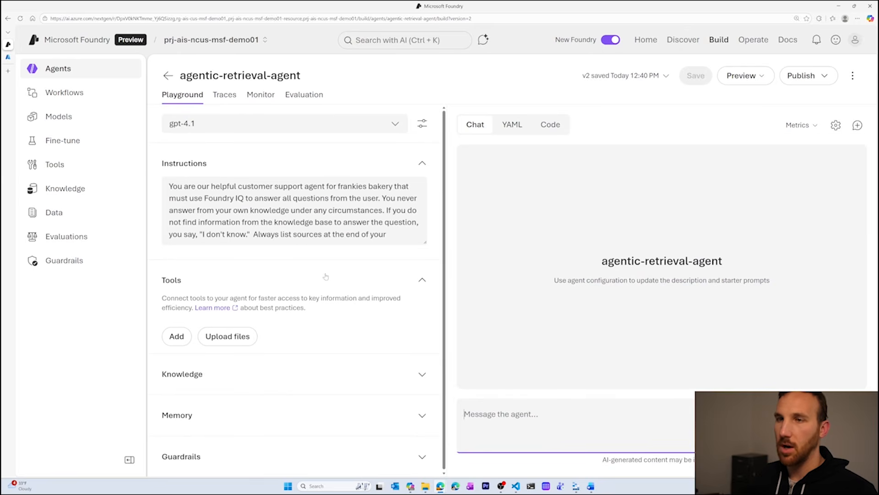
Connect the agent's knowledge to the Foundry IQ knowledge base kb-frankies-bakery on the ais-ais-cus-msf-demo01 connection, and save the agent.
click(422, 373)
scroll(405, 335, down, 1)
click(198, 379)
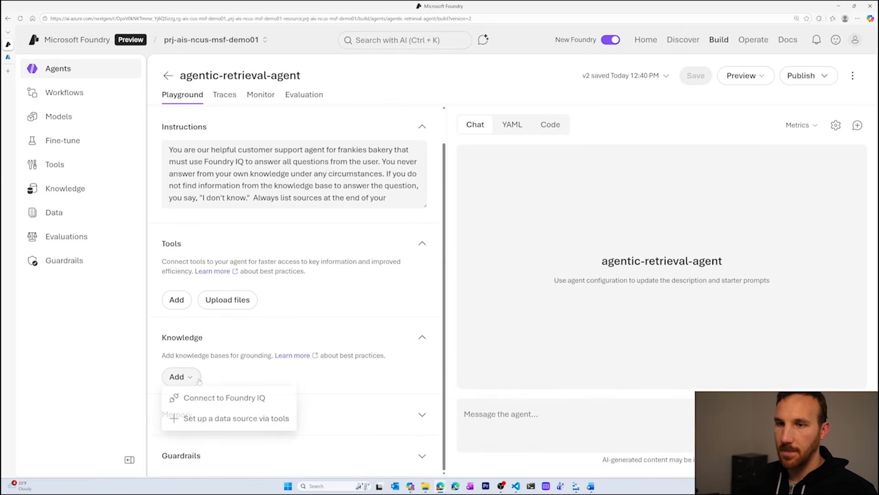
click(204, 398)
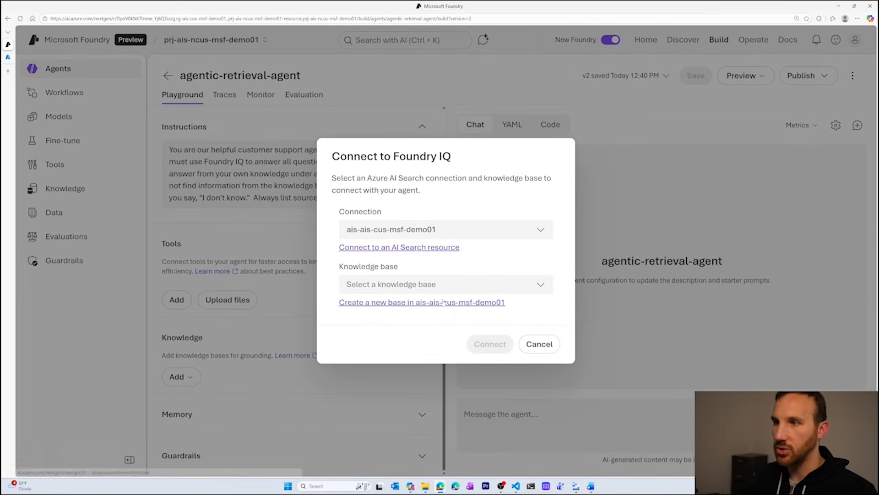
click(447, 287)
click(452, 310)
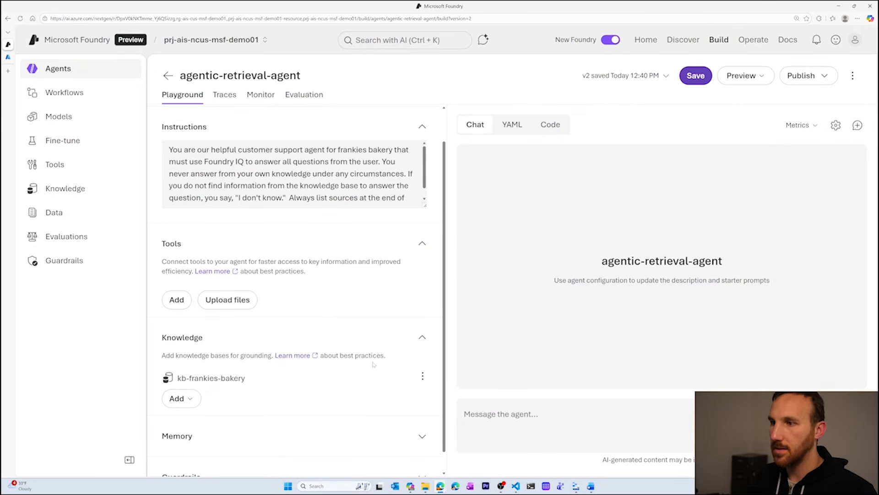
click(695, 75)
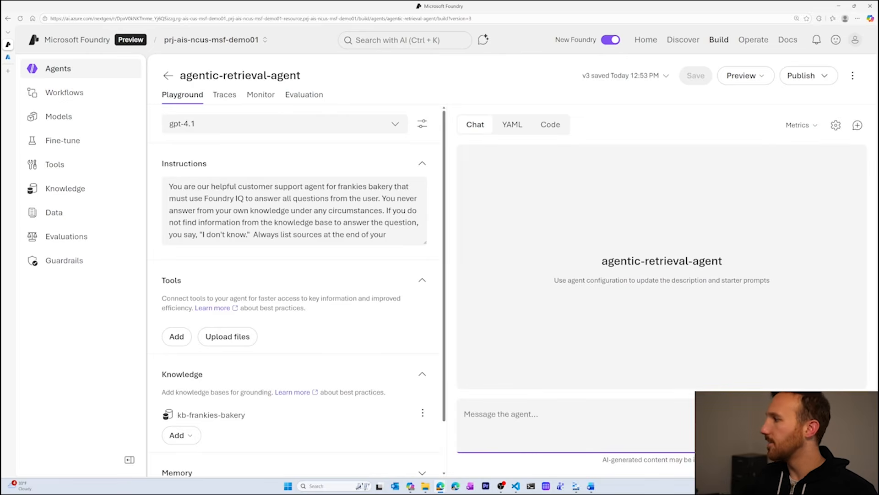
Ask the agent about gifted chocolate chip cookies' contents, storage, shipping time, freezing and freshness guarantee, approving the knowledge base retrieval once.
click(587, 414)
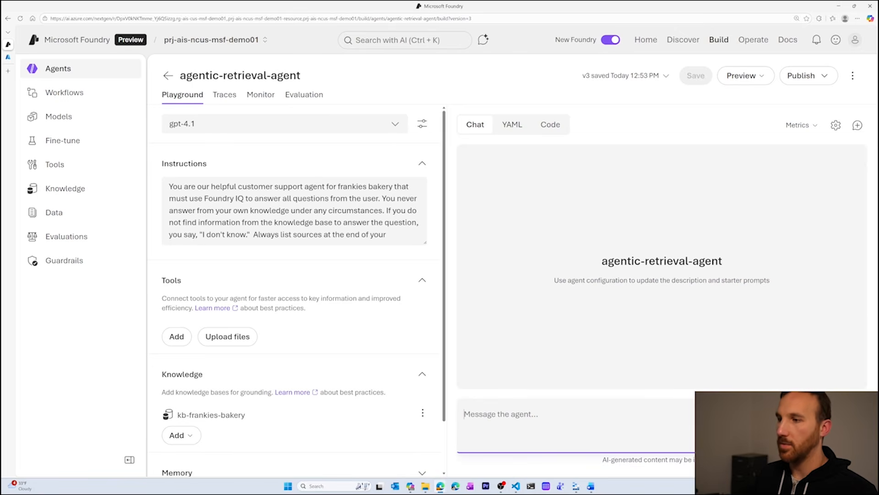
key(ctrl+v)
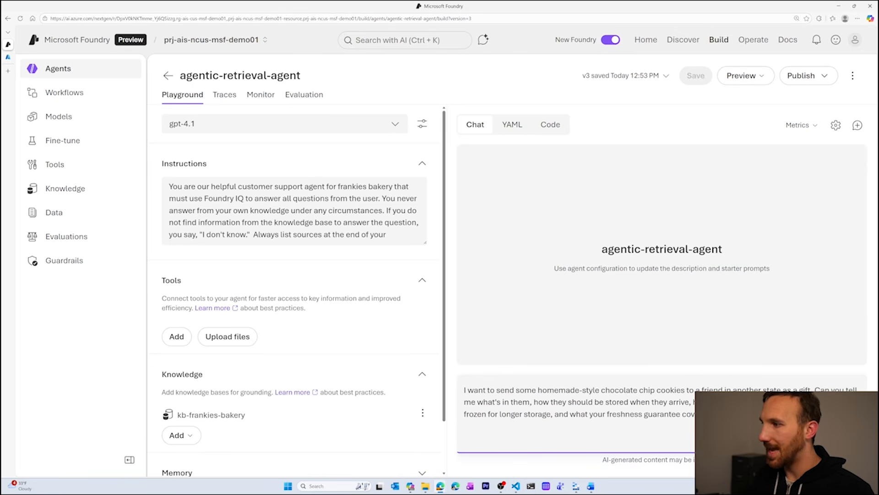
key(Return)
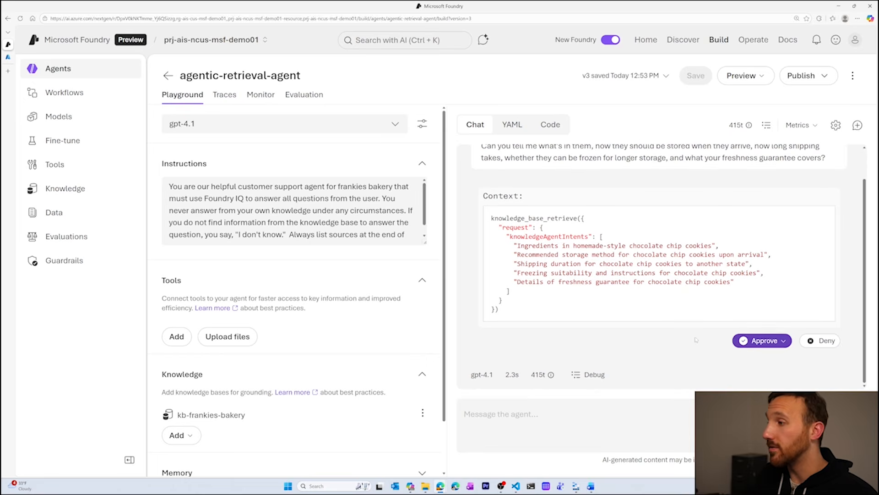
click(782, 341)
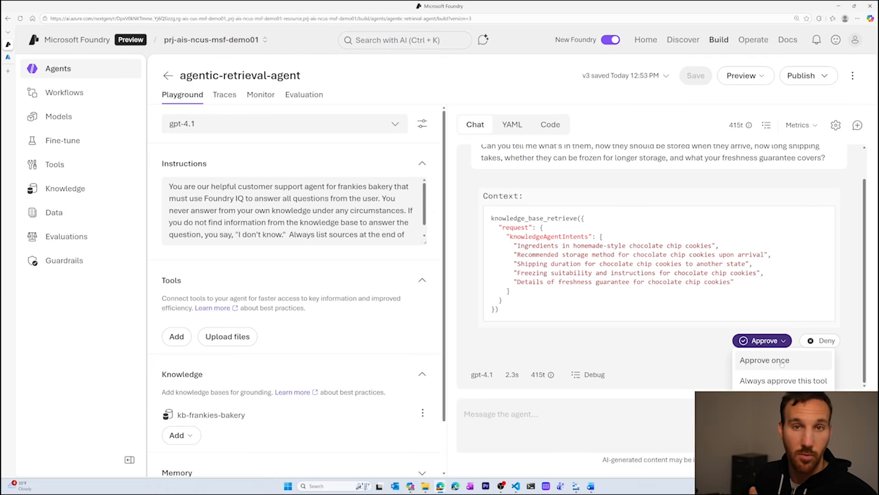
click(782, 361)
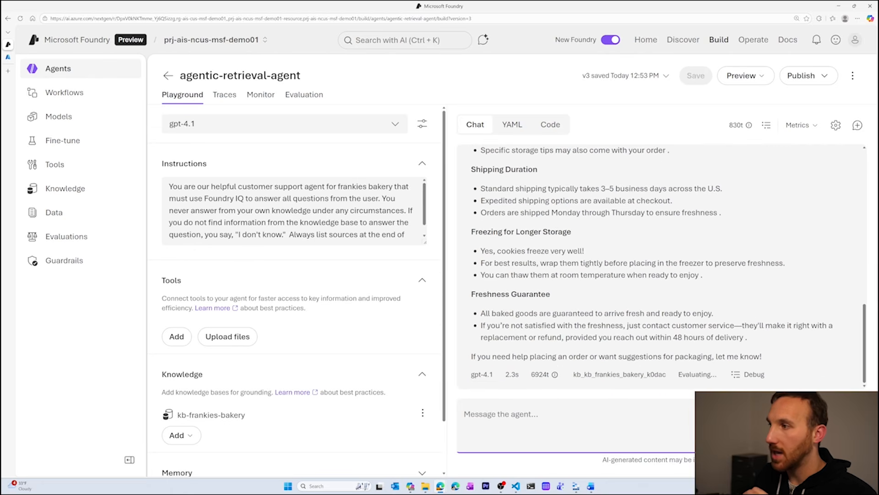
Read through the agent's answer, checking its ingredients, storage, shipping, freezing and freshness guarantee sections.
scroll(662, 267, up, 6)
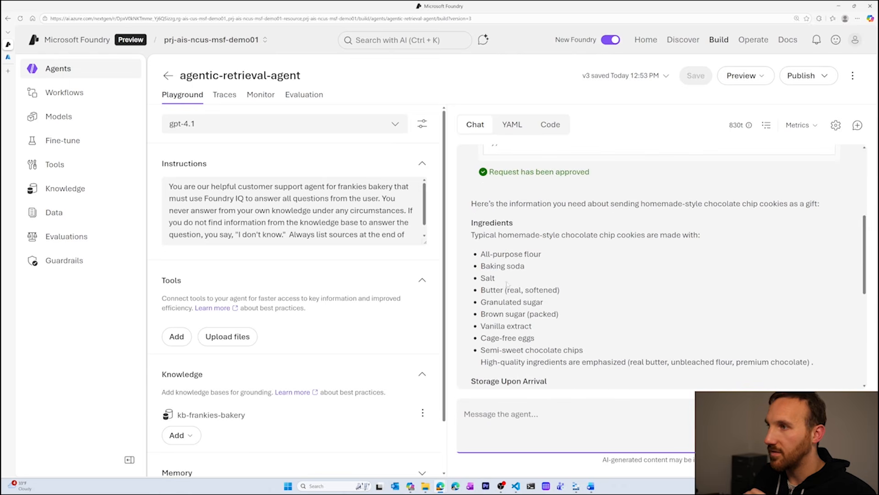
scroll(661, 267, down, 4)
scroll(662, 267, up, 3)
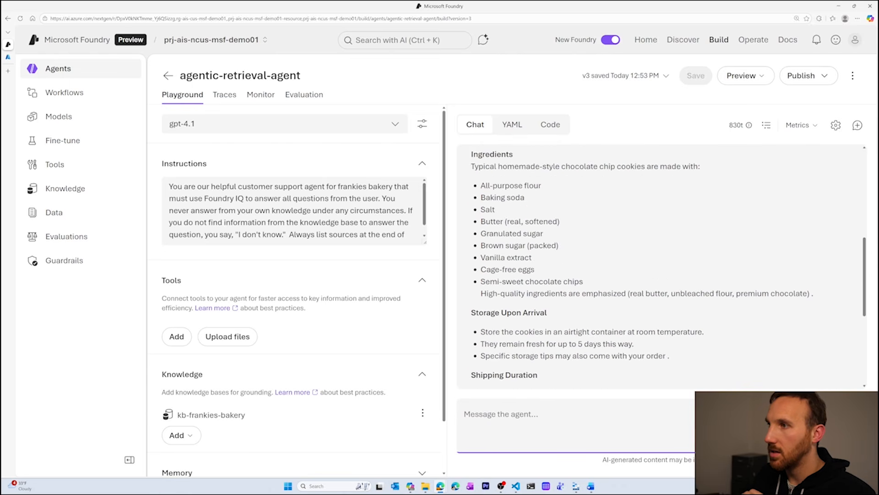
scroll(528, 246, up, 1)
drag(606, 306, 511, 234)
click(604, 262)
scroll(604, 262, down, 4)
scroll(662, 266, up, 2)
scroll(662, 265, down, 2)
scroll(662, 265, down, 1)
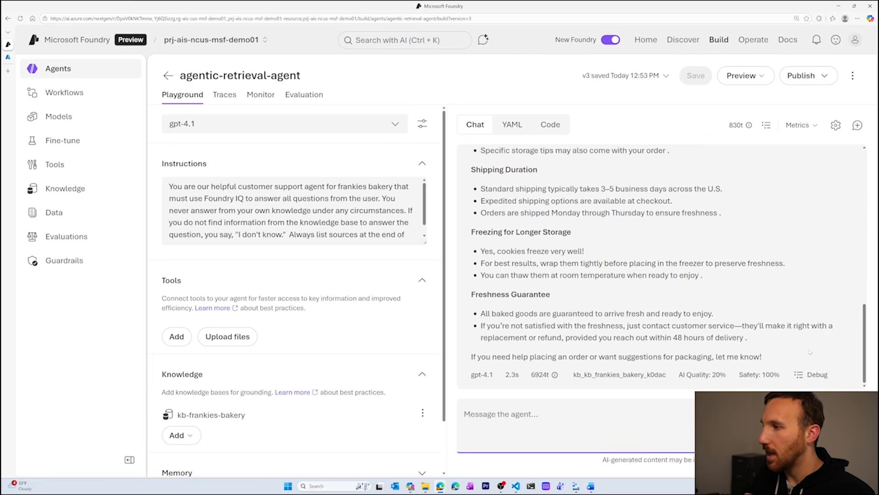
Inspect the response's debug trace, examining the knowledge base tool call's input intents and the source references in its output.
click(801, 381)
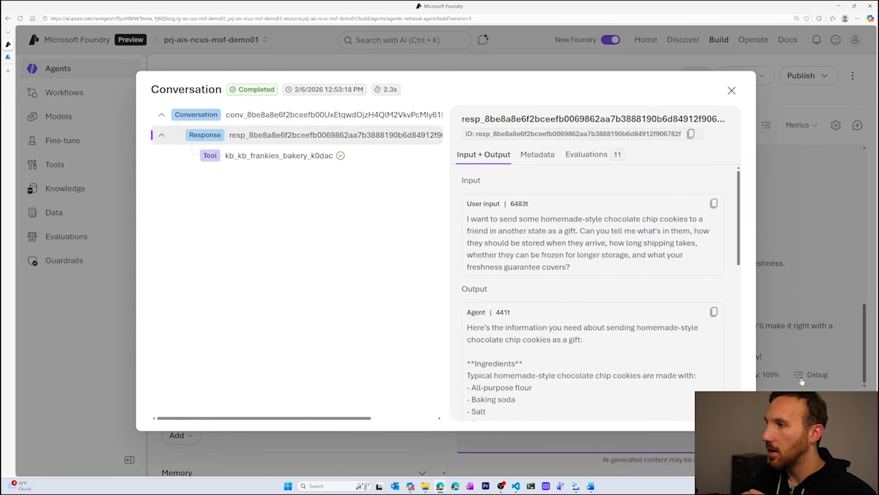
click(250, 158)
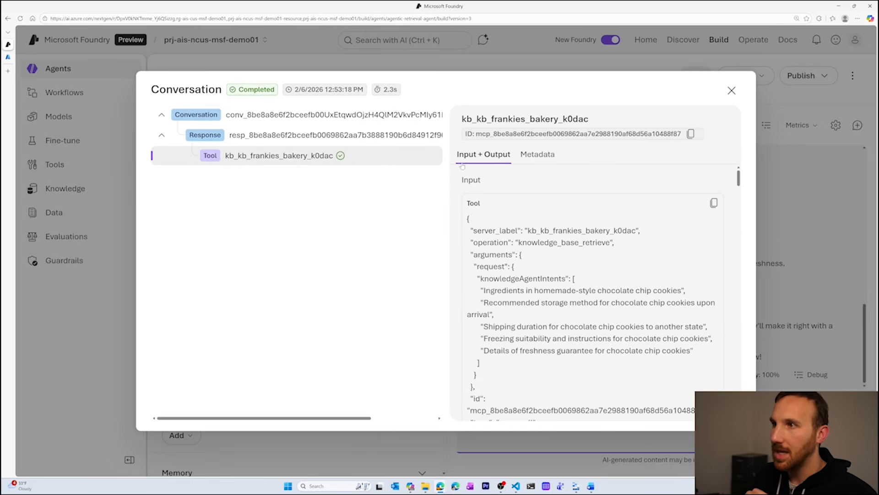
scroll(485, 206, down, 1)
scroll(489, 209, up, 1)
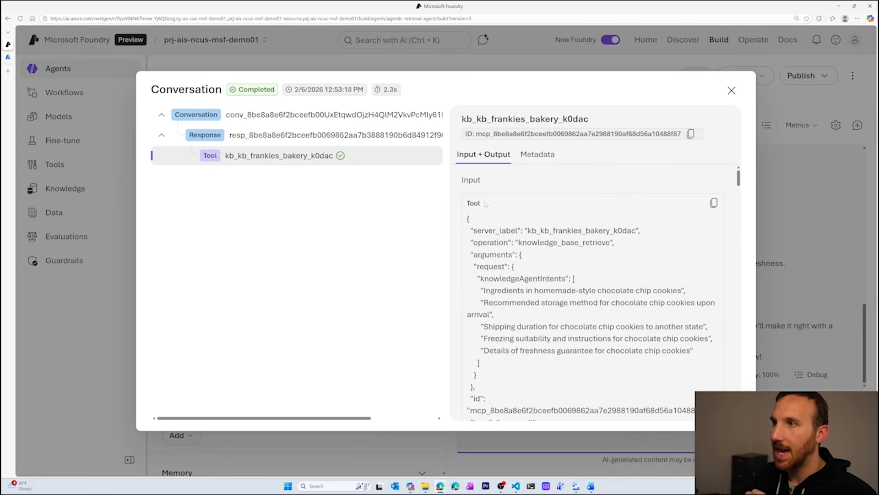
scroll(591, 293, down, 5)
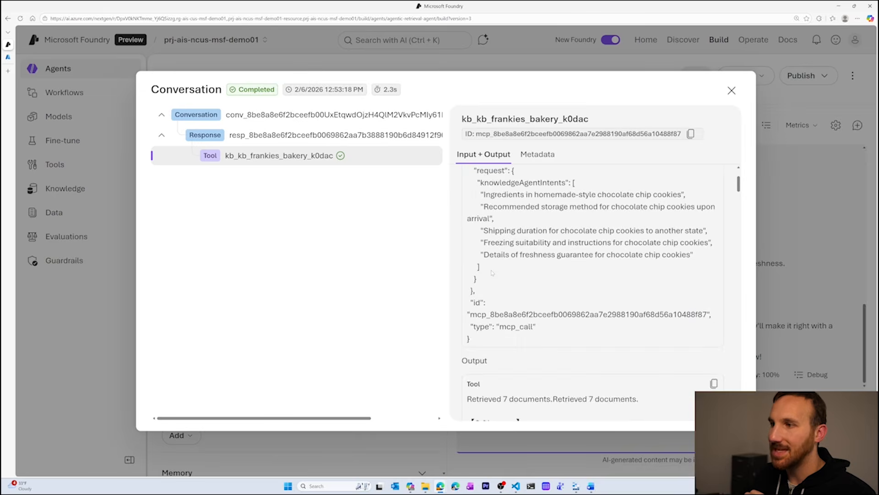
drag(639, 255, 466, 255)
click(572, 270)
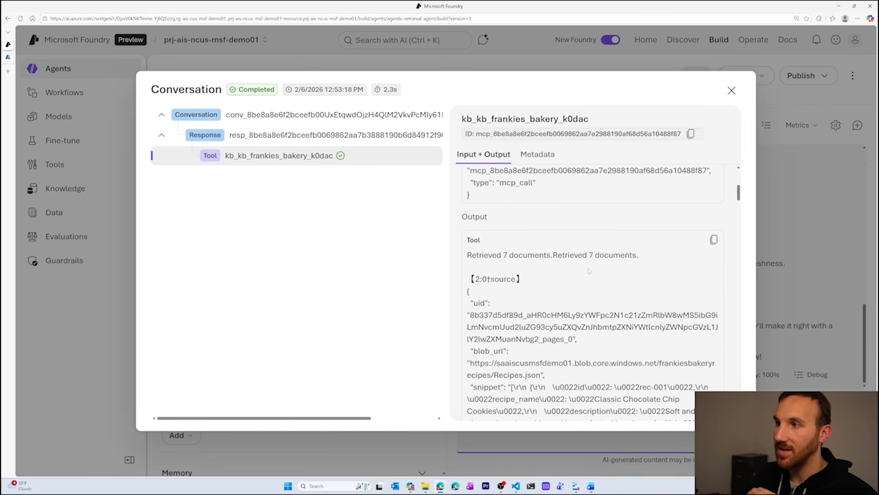
scroll(584, 271, down, 3)
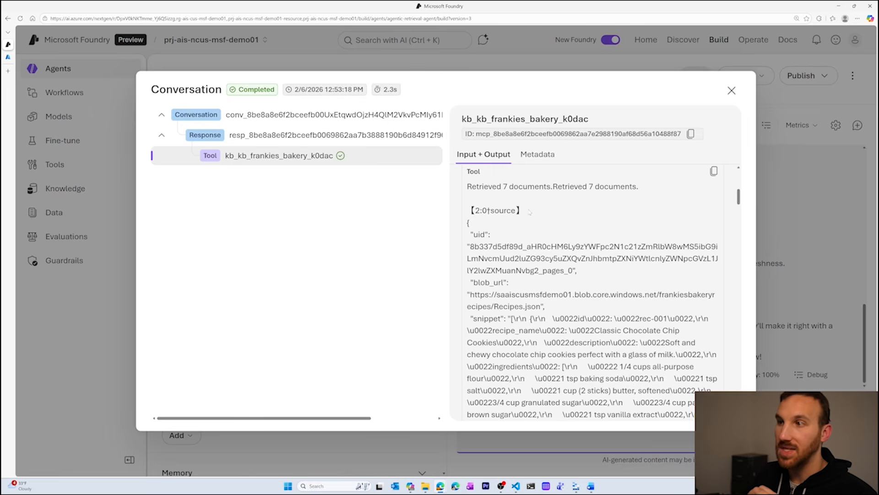
drag(533, 212, 467, 211)
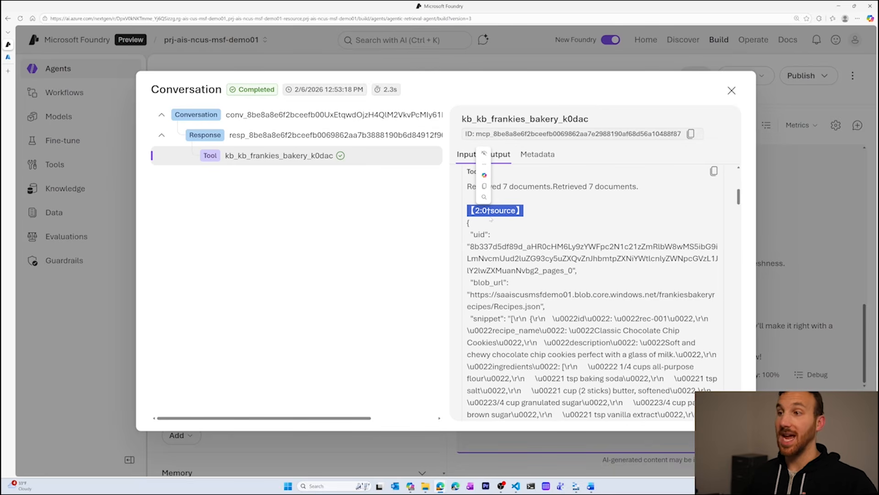
click(515, 288)
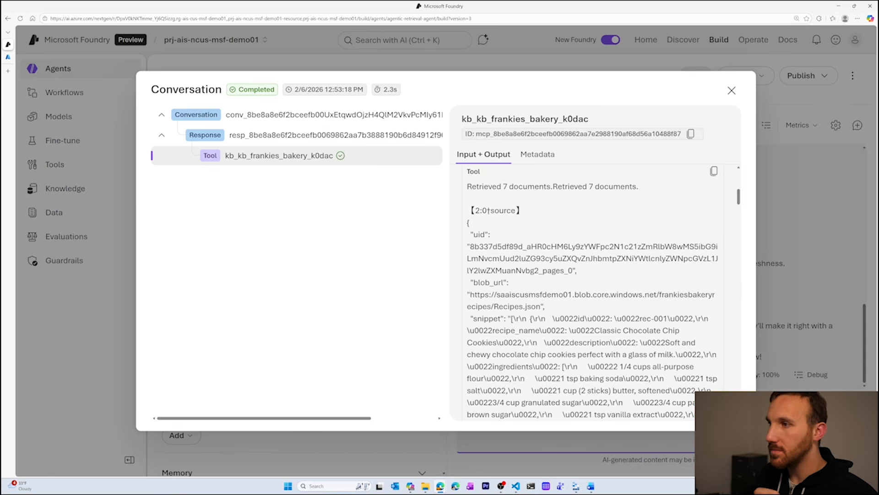
Examine the blob URLs in the tool call's output to see which source file each retrieved document comes from.
drag(472, 282, 504, 282)
click(548, 306)
drag(545, 307, 467, 295)
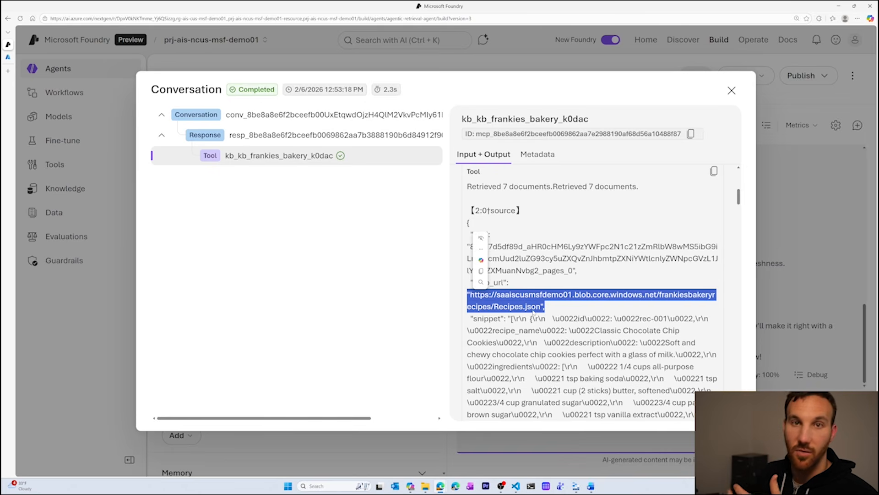
click(561, 312)
scroll(520, 314, down, 8)
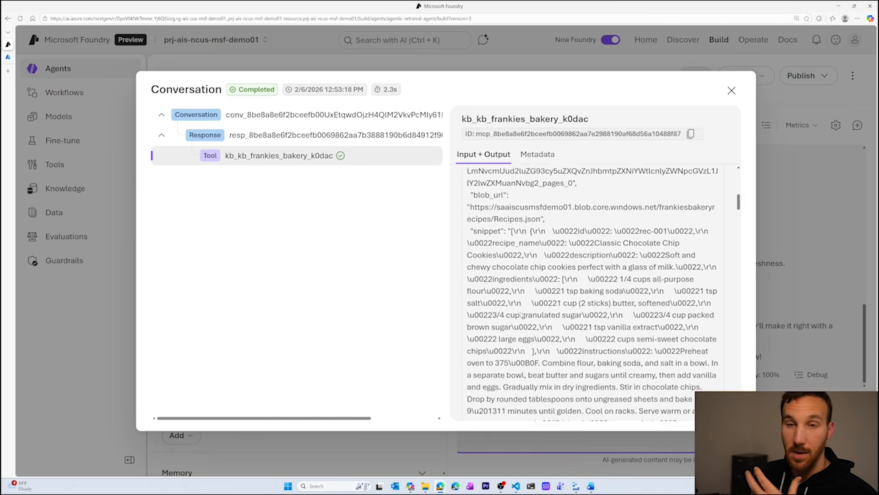
scroll(593, 293, down, 3)
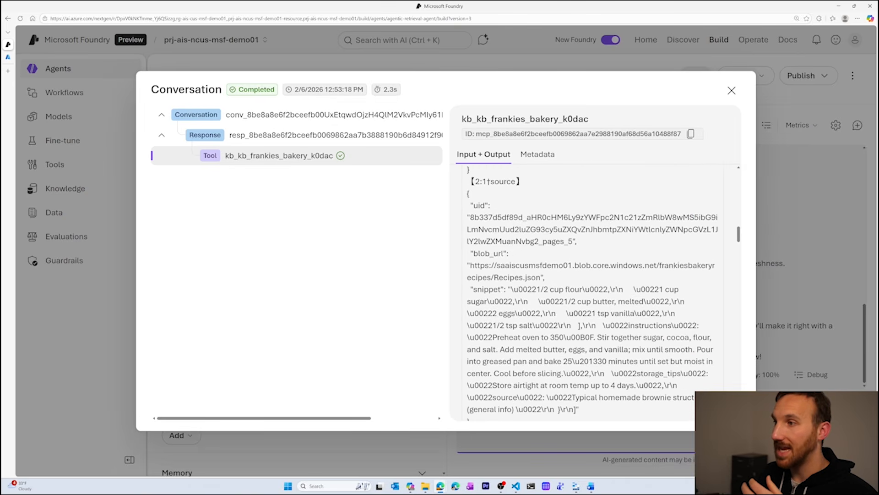
drag(500, 278, 541, 278)
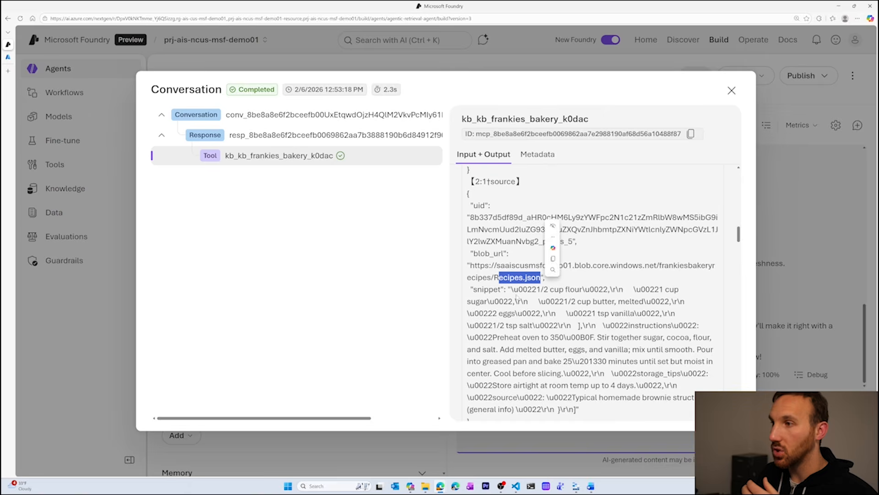
scroll(545, 280, down, 4)
scroll(592, 294, down, 2)
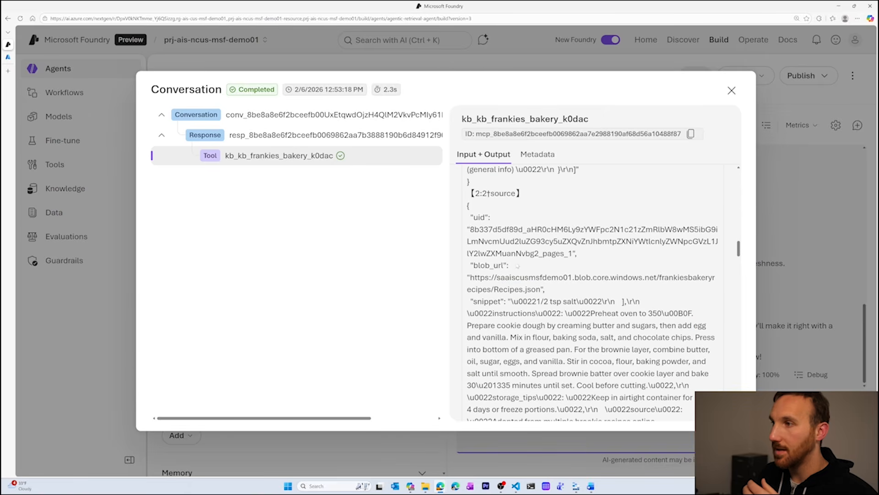
scroll(519, 265, down, 10)
scroll(501, 302, down, 3)
drag(509, 328, 479, 329)
click(479, 328)
scroll(479, 329, down, 10)
scroll(591, 293, down, 5)
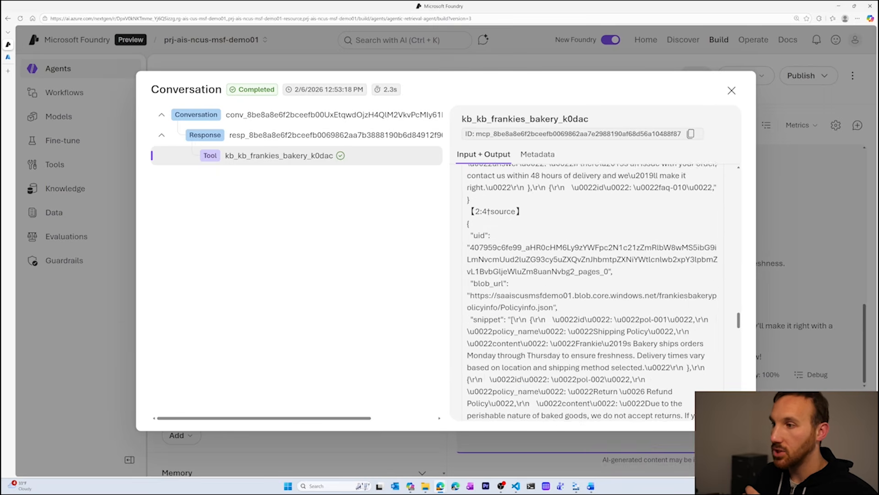
drag(501, 289, 555, 289)
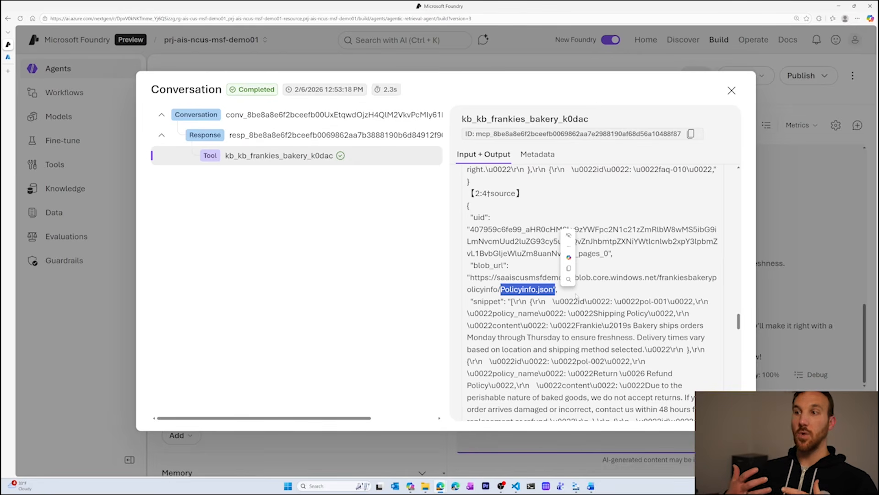
Review the retrieved documents again back to the start of the tool output, and close the debug trace.
scroll(575, 295, up, 10)
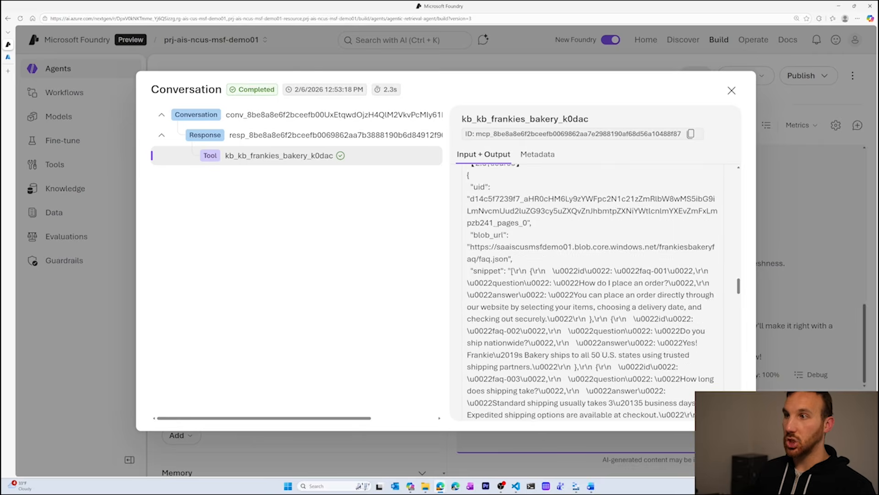
scroll(576, 295, up, 10)
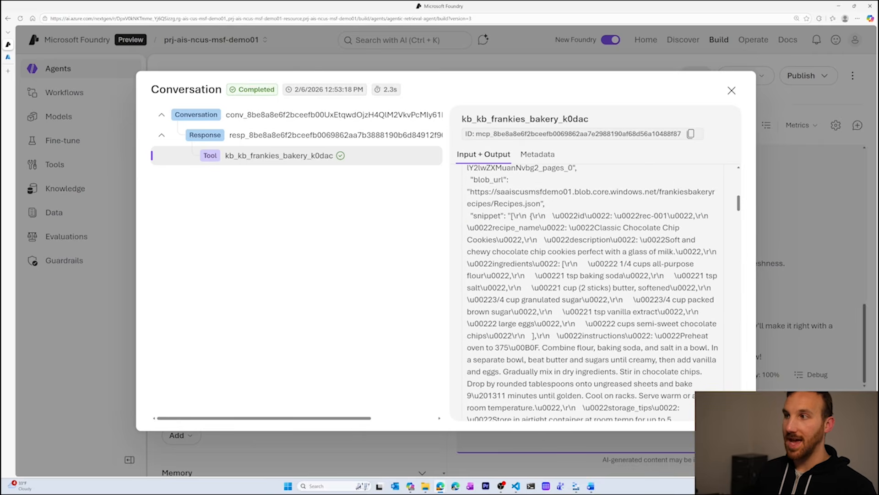
scroll(509, 268, up, 3)
scroll(509, 268, down, 6)
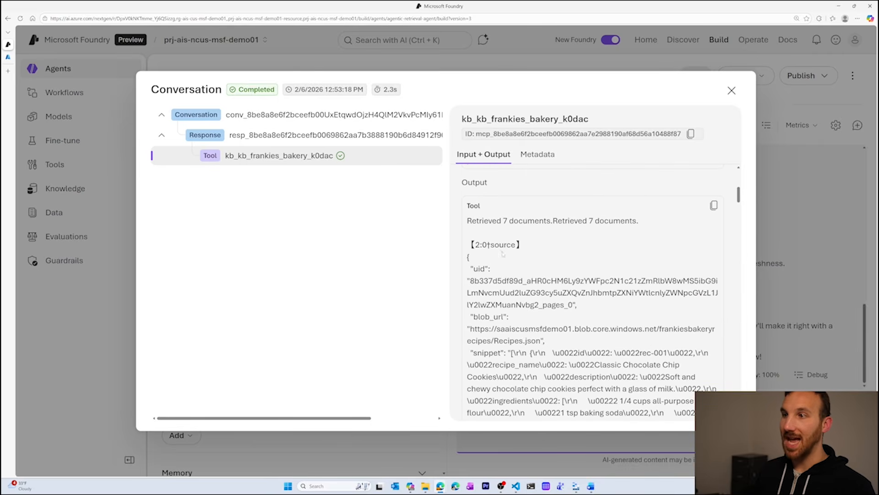
drag(467, 220, 640, 352)
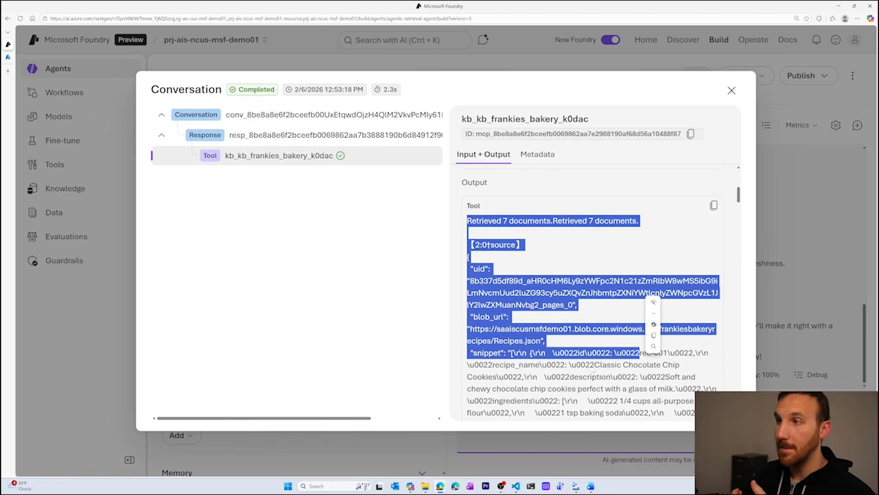
click(553, 240)
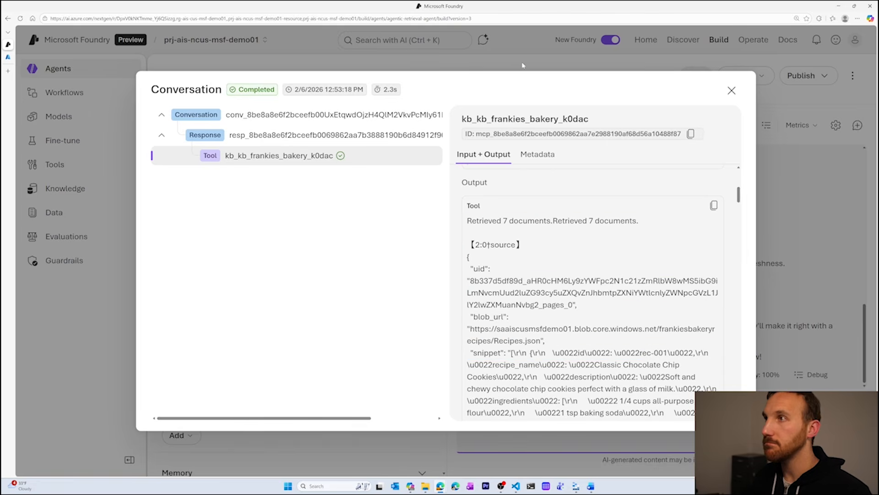
click(731, 91)
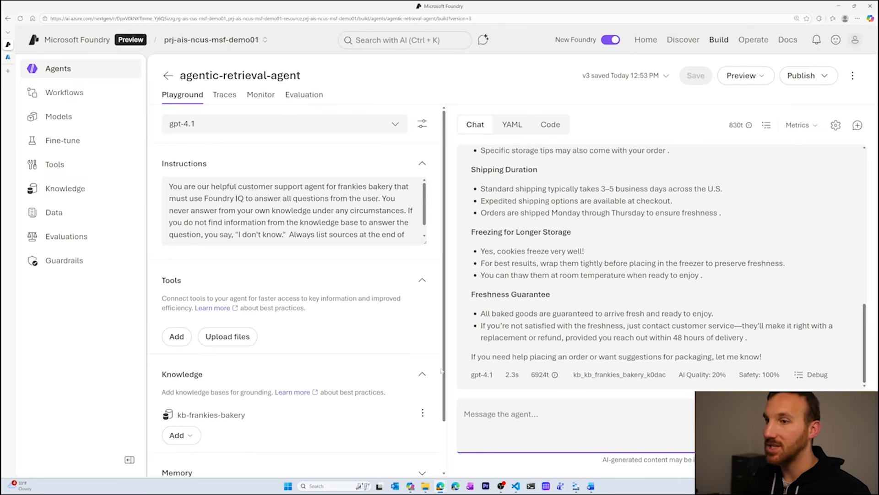
Reopen the response's debug trace and examine the knowledge base tool call's retrieval intents.
click(811, 374)
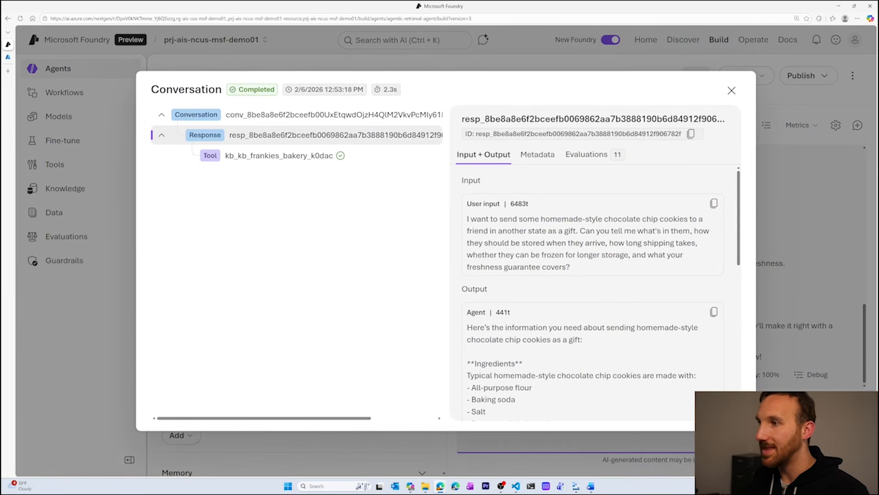
scroll(596, 293, down, 10)
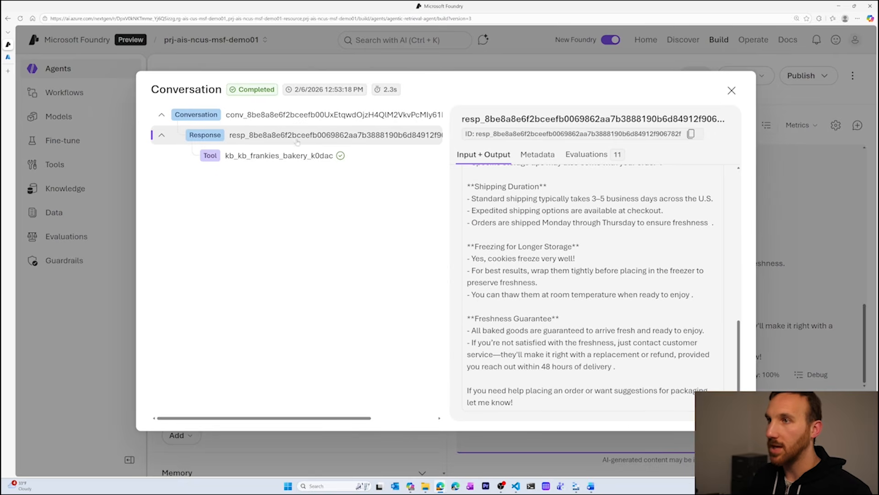
click(280, 155)
scroll(678, 202, up, 10)
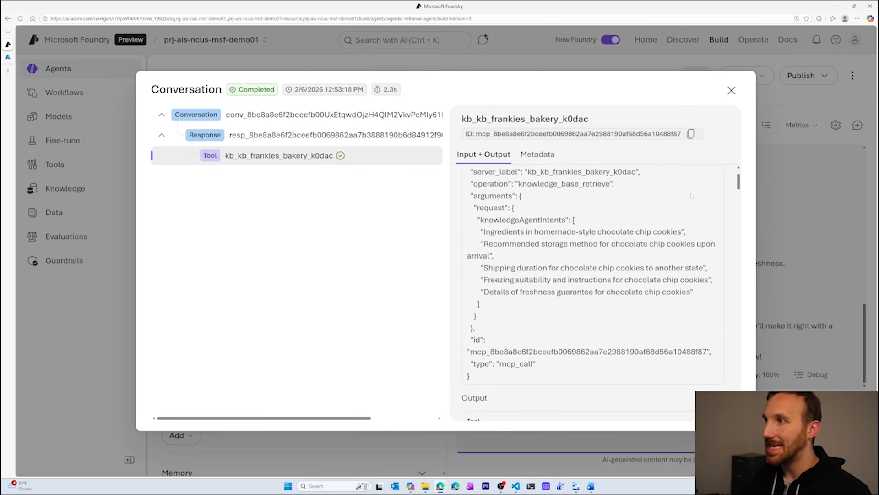
scroll(739, 183, up, 2)
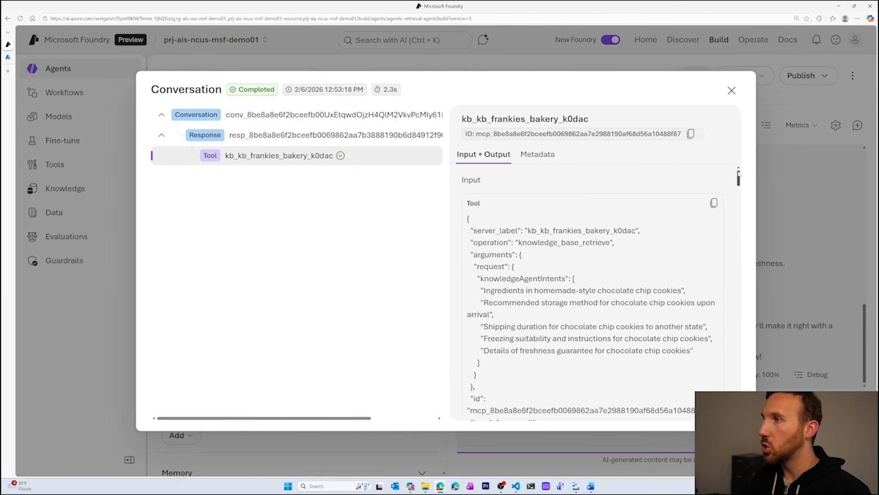
Examine the first retrieved source's reference, uid and raw snippet text in the tool output, and close the trace.
scroll(536, 270, down, 5)
scroll(537, 270, down, 2)
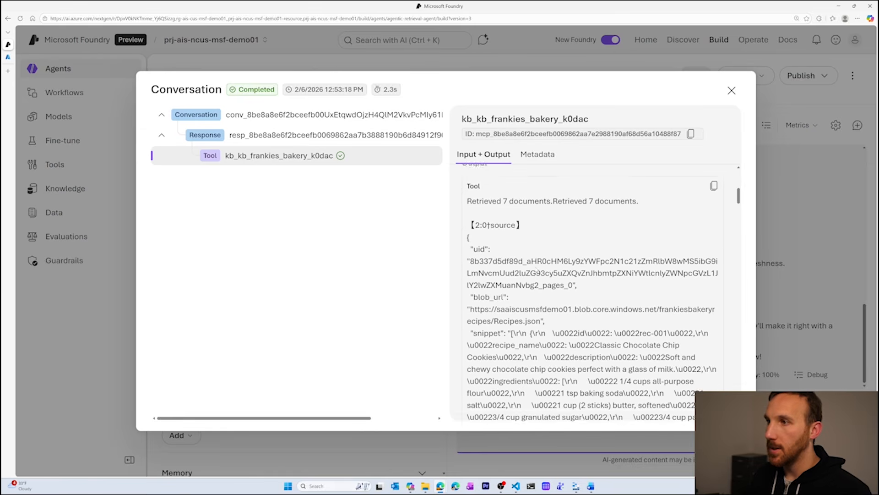
drag(470, 234, 656, 394)
click(536, 270)
scroll(537, 269, down, 2)
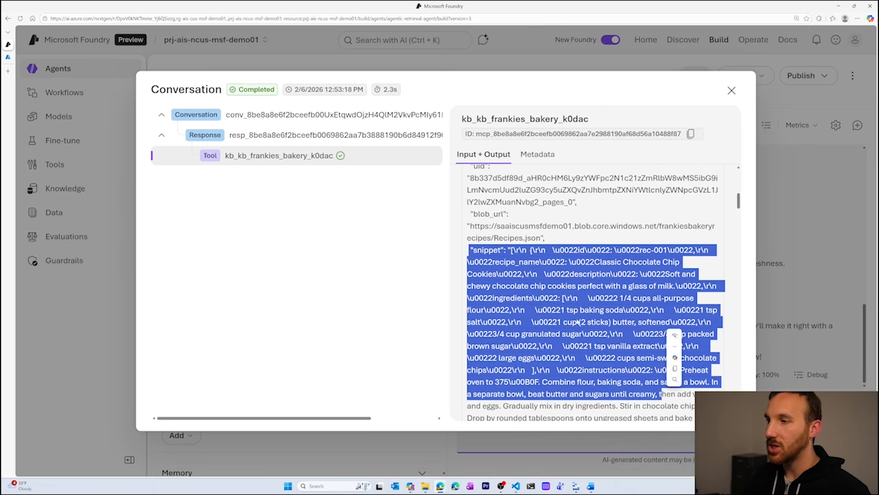
scroll(581, 326, up, 3)
click(483, 261)
drag(468, 245, 610, 341)
scroll(605, 335, down, 3)
scroll(607, 337, up, 6)
click(529, 277)
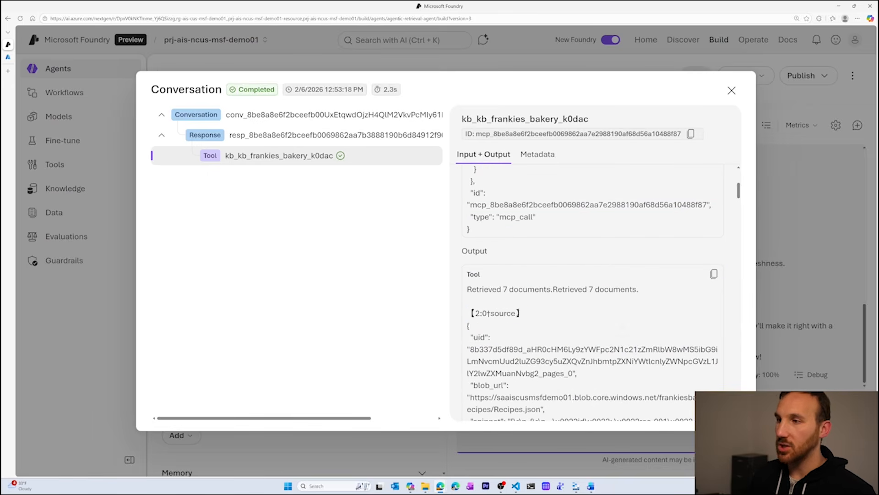
scroll(530, 277, down, 2)
drag(527, 280, 562, 292)
click(535, 338)
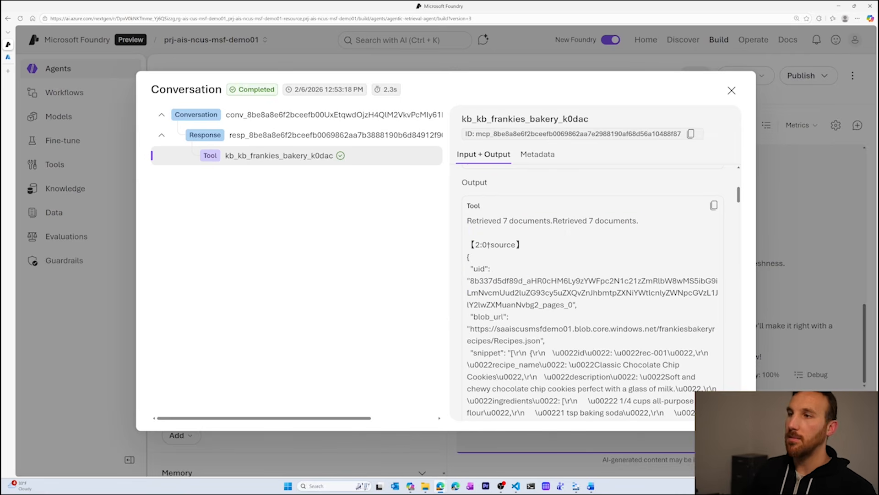
drag(539, 280, 471, 244)
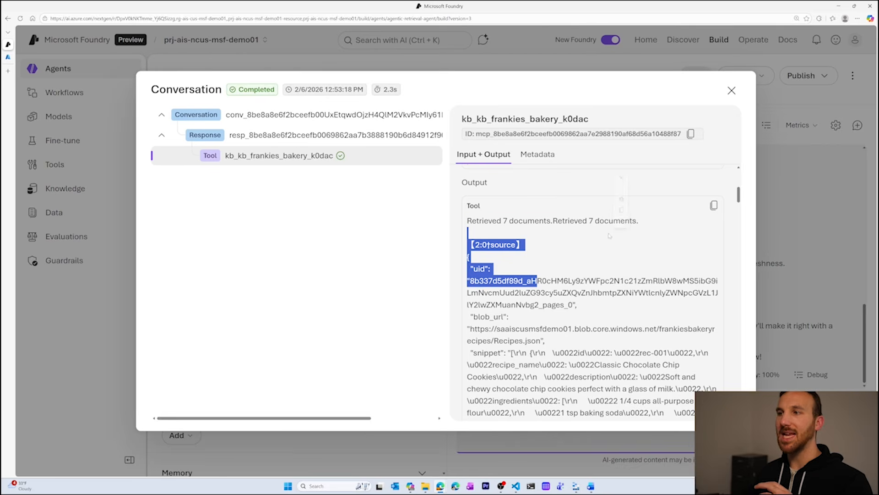
click(582, 252)
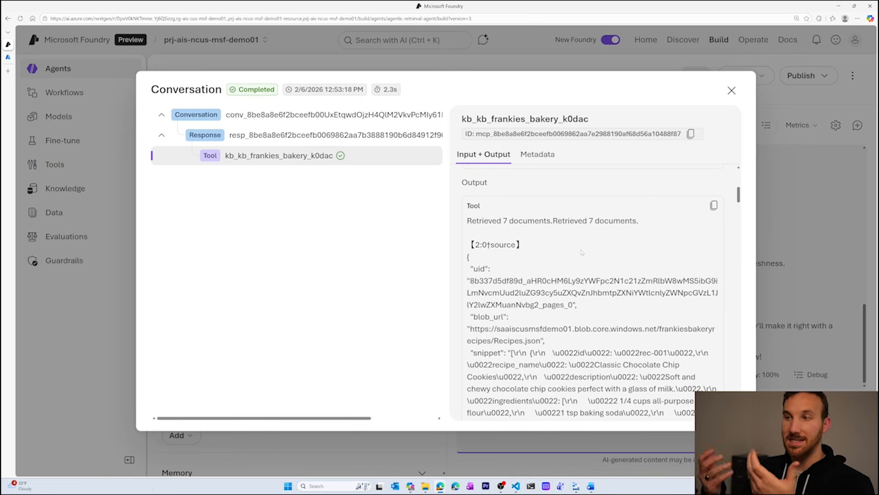
key(Escape)
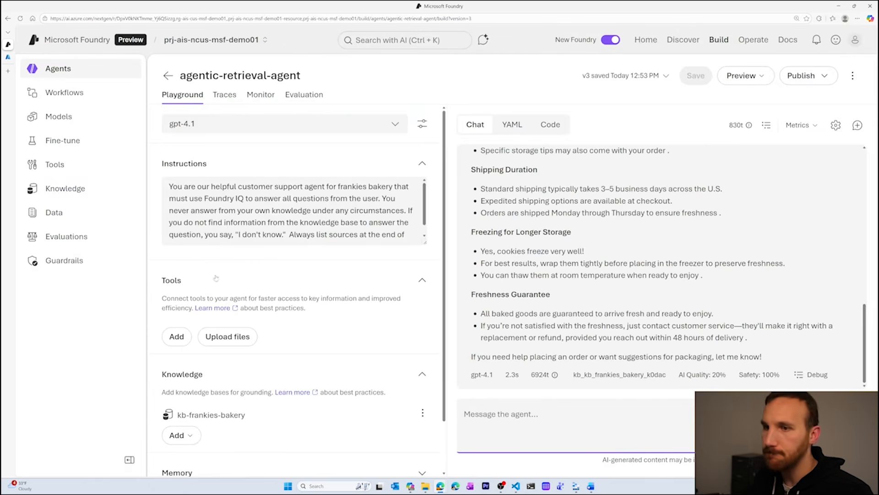
Open the kb-frankies-bakery knowledge base and set its output mode to Answer synthesis.
click(91, 188)
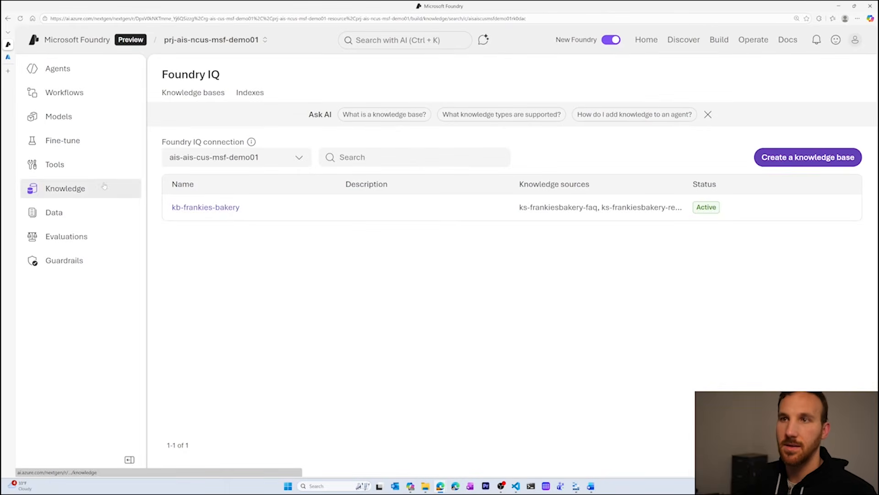
click(224, 209)
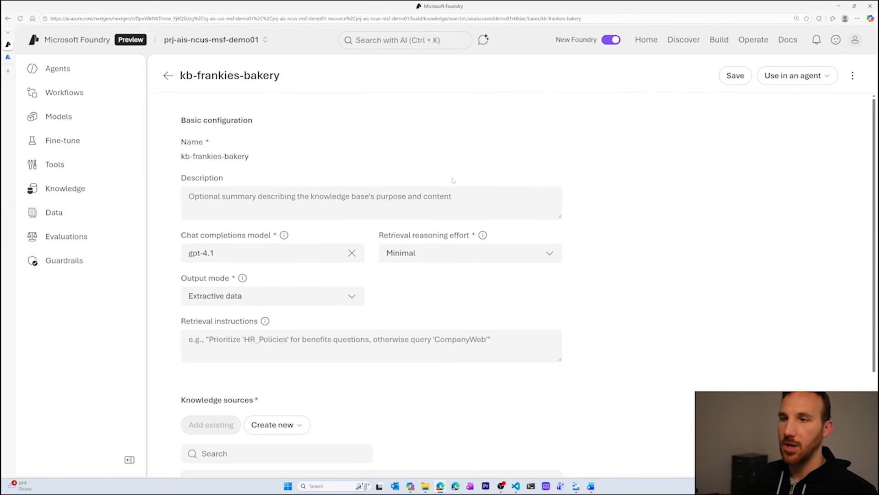
click(352, 297)
click(281, 320)
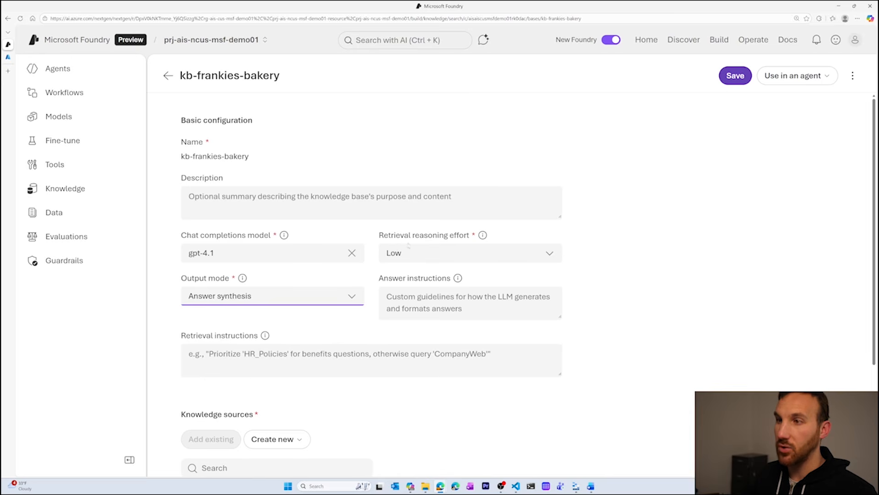
Set the knowledge base's retrieval reasoning effort to Medium and save the configuration.
click(536, 253)
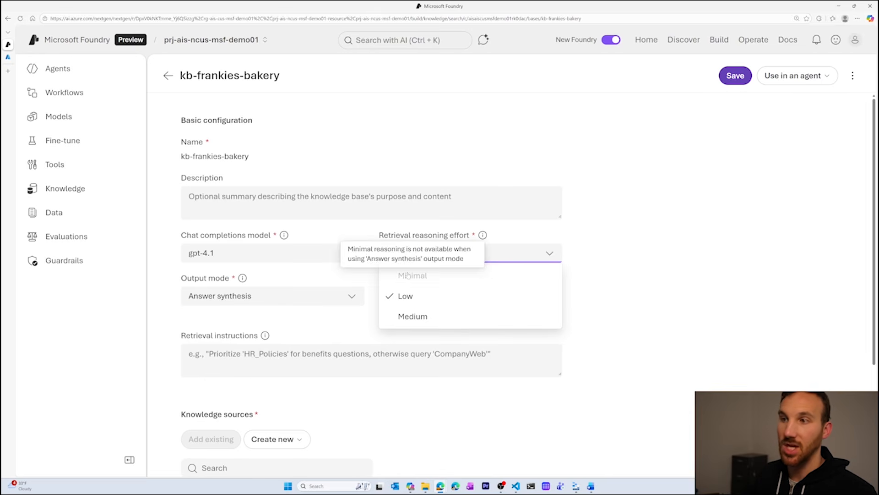
click(589, 254)
click(549, 254)
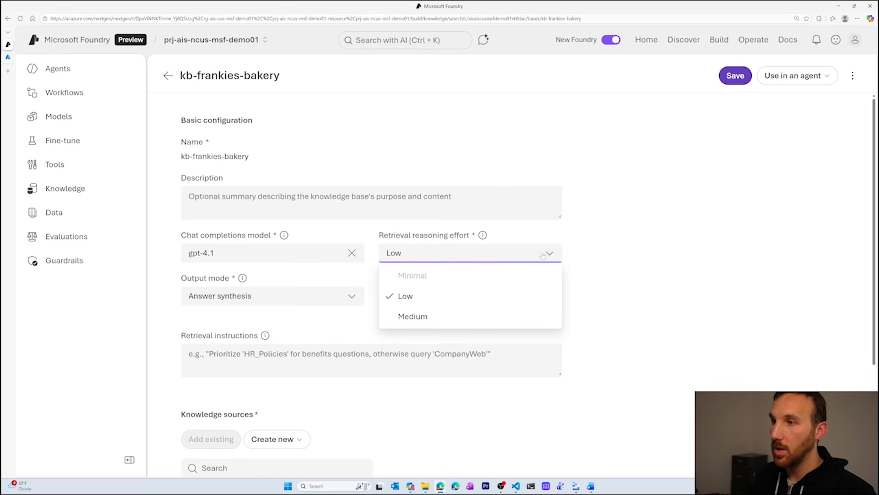
click(449, 314)
click(576, 298)
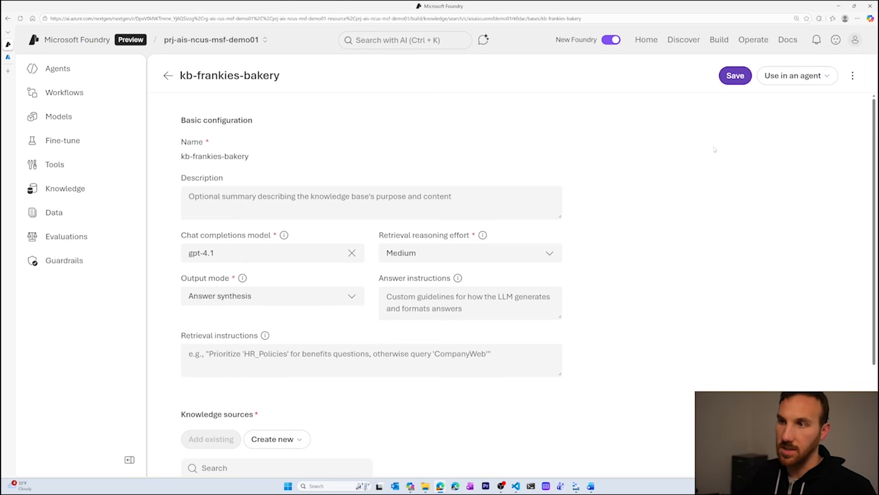
click(728, 75)
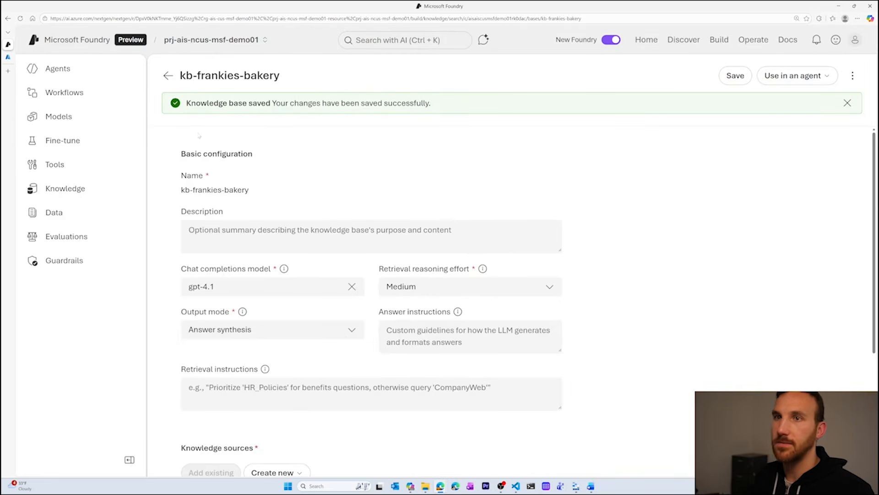
Reopen agentic-retrieval-agent in the playground with a fresh chat and check its attached knowledge base.
click(69, 71)
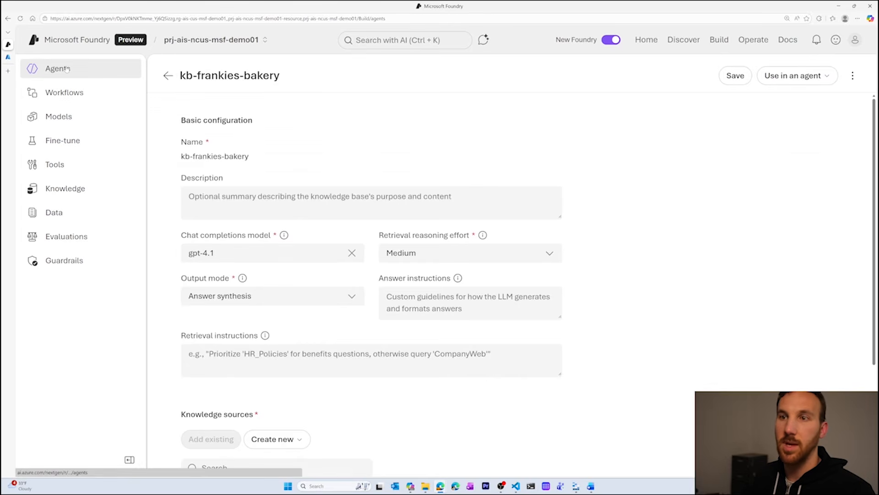
click(242, 185)
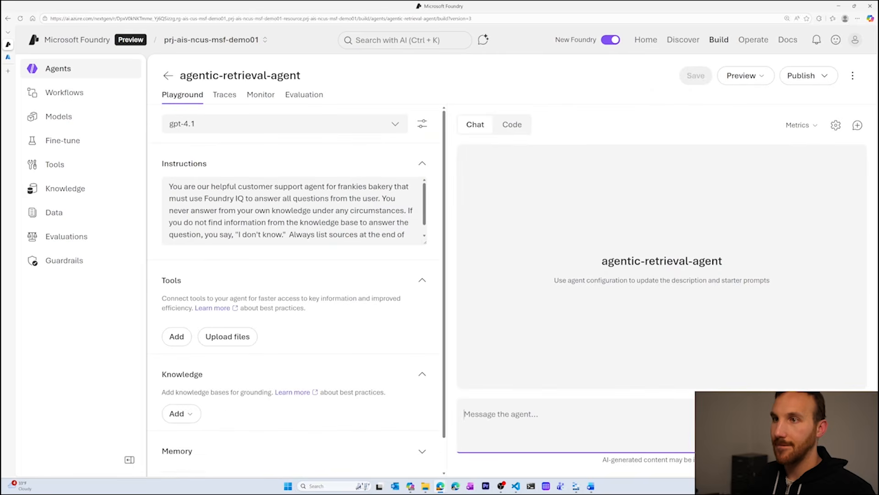
scroll(313, 384, down, 2)
scroll(335, 368, up, 2)
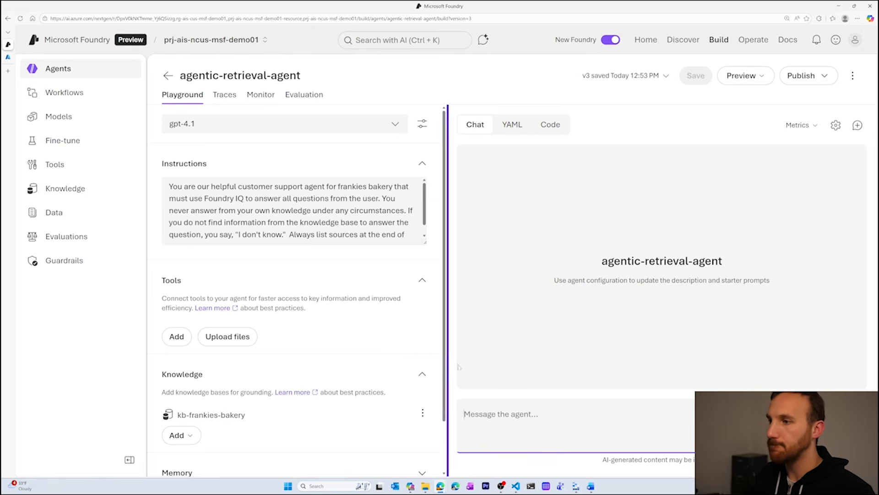
key(alt+Tab)
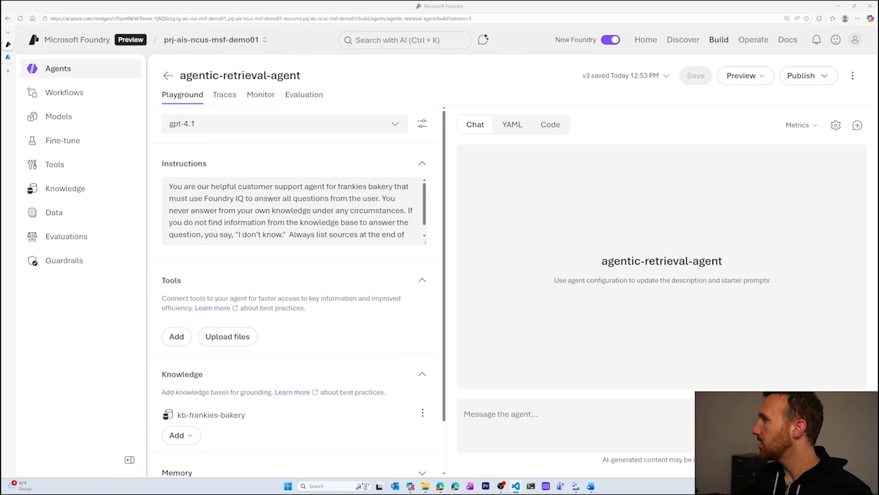
Ask the agent about gifting chocolate chip cookies: ingredients, storage, shipping time, freezing and freshness guarantee, and approve its knowledge base retrieval request.
key(alt+Tab)
key(ctrl+v)
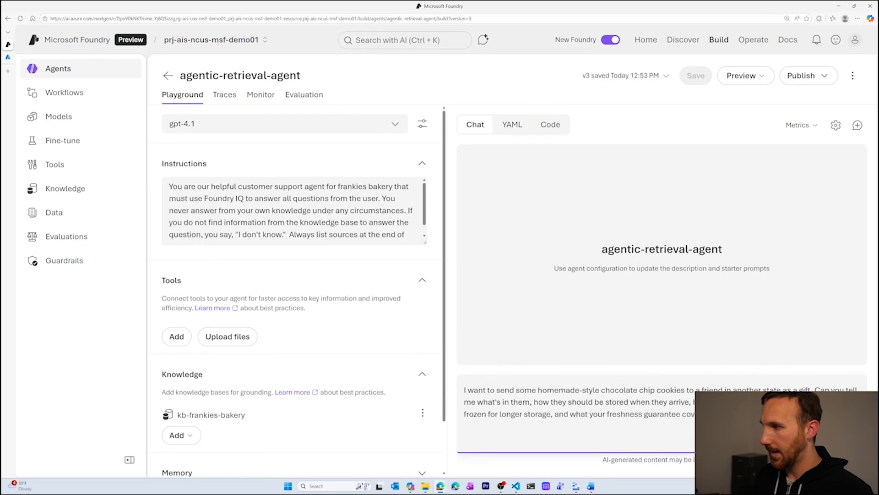
key(Return)
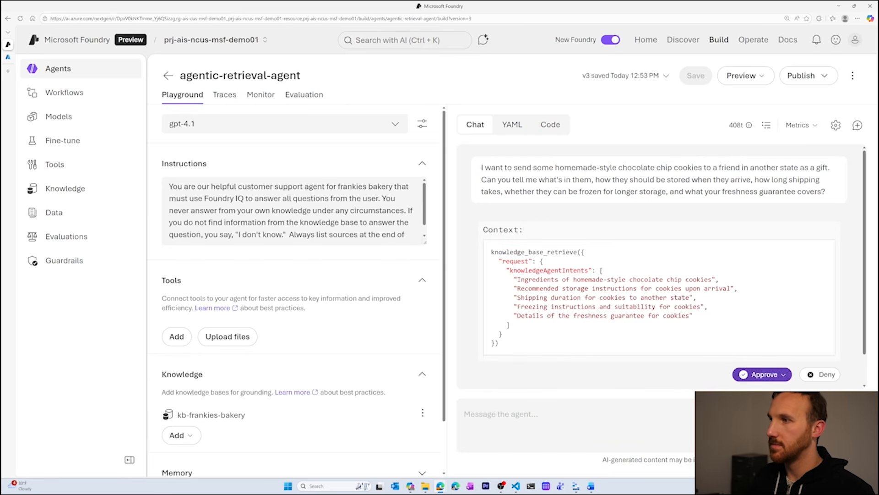
click(752, 369)
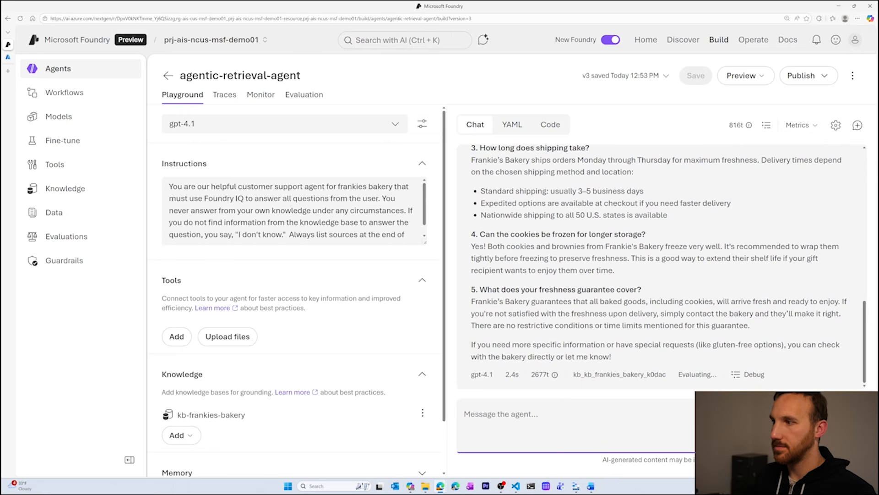
Open the response's debug trace and inspect the output of its kb_kb_frankies_bakery_k0dac tool call.
mouse_move(736, 376)
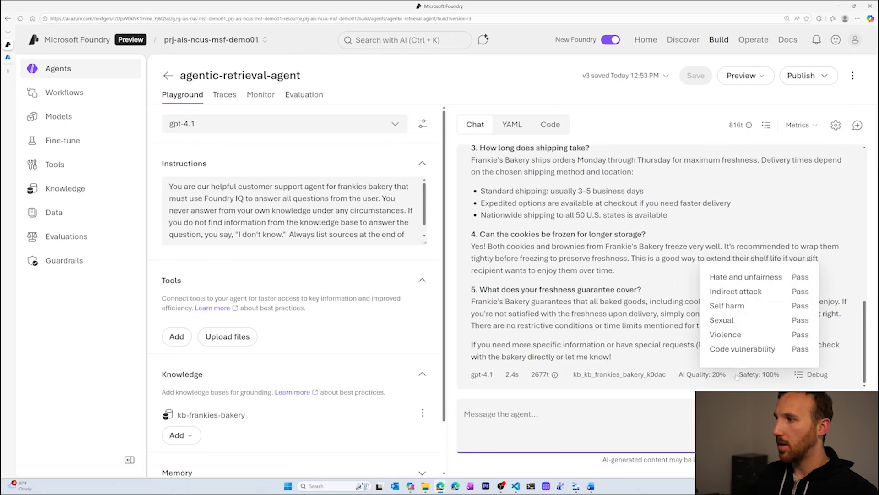
click(818, 375)
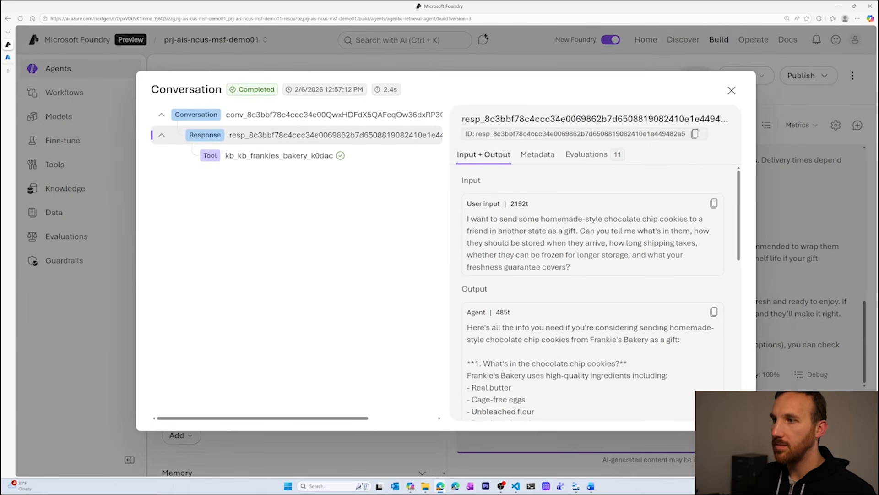
scroll(594, 294, down, 3)
scroll(593, 293, up, 2)
click(267, 161)
scroll(589, 228, down, 5)
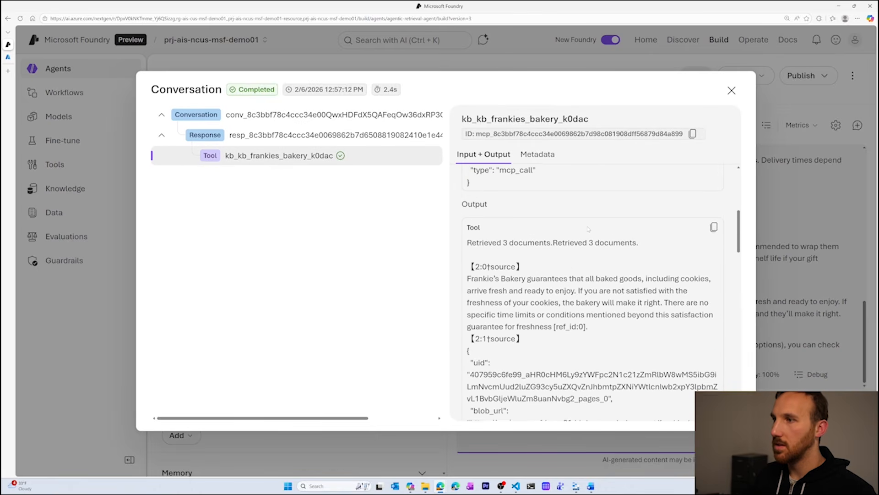
Examine the synthesized answer text under the first source in the tool output, and close the trace.
scroll(589, 229, down, 1)
drag(610, 294, 467, 244)
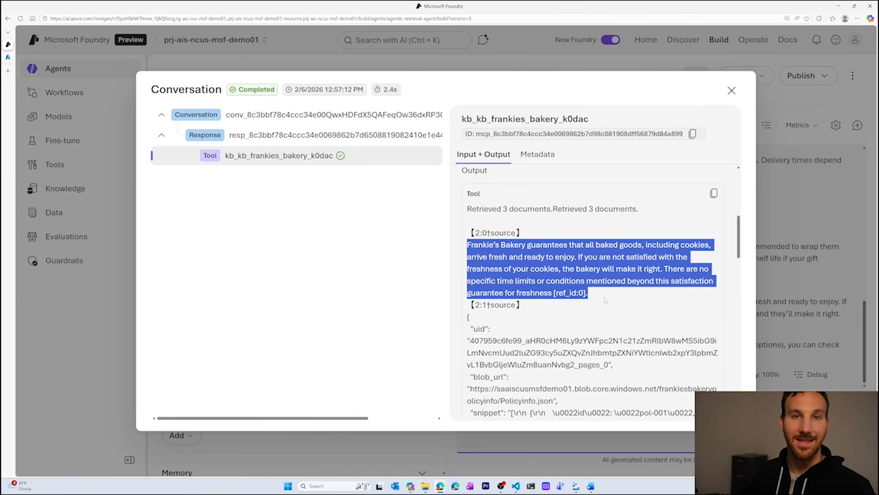
click(606, 300)
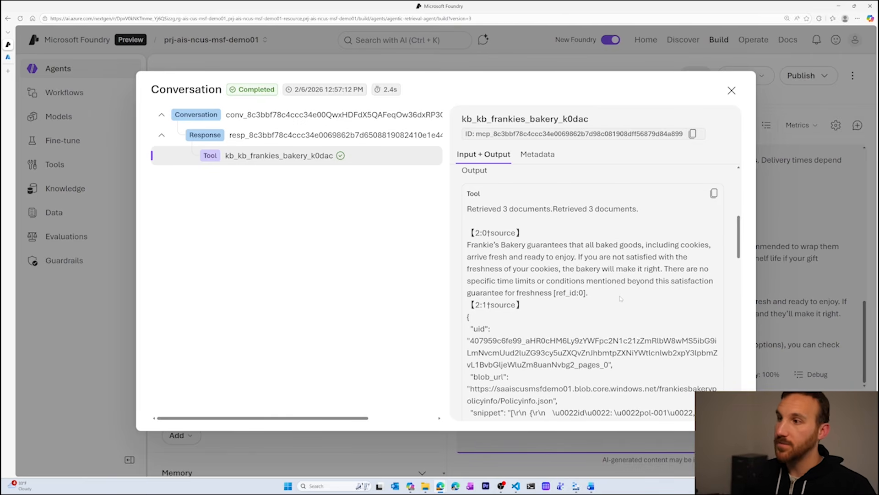
drag(620, 298, 466, 245)
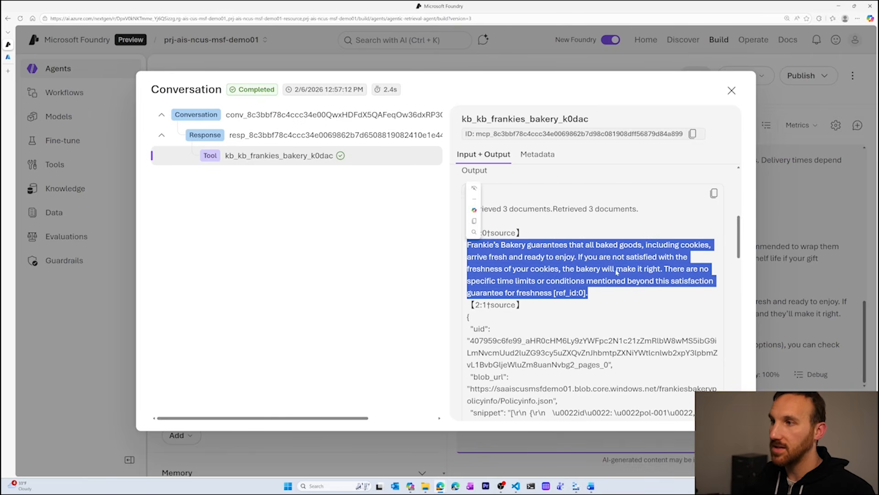
click(737, 297)
click(777, 259)
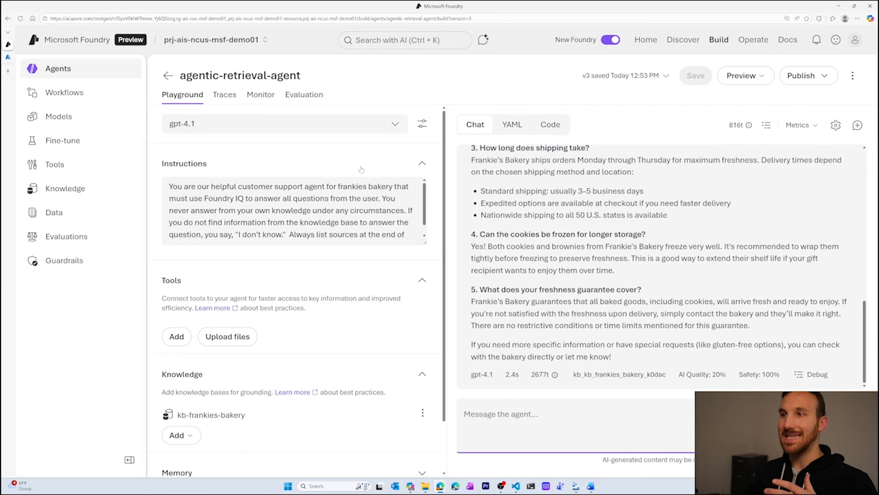
Review the agent's complete chat answer about the cookies, from the ingredients section through the freshness guarantee.
scroll(659, 265, up, 4)
scroll(550, 316, up, 5)
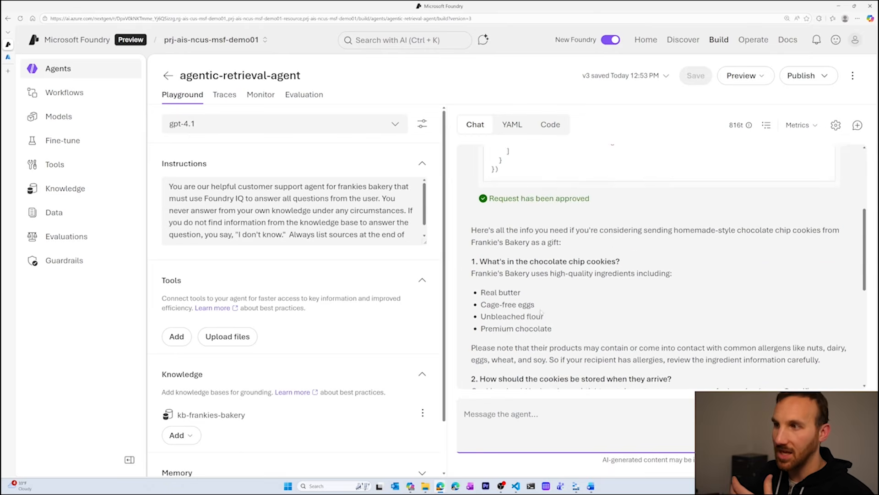
scroll(550, 316, down, 3)
scroll(549, 316, down, 8)
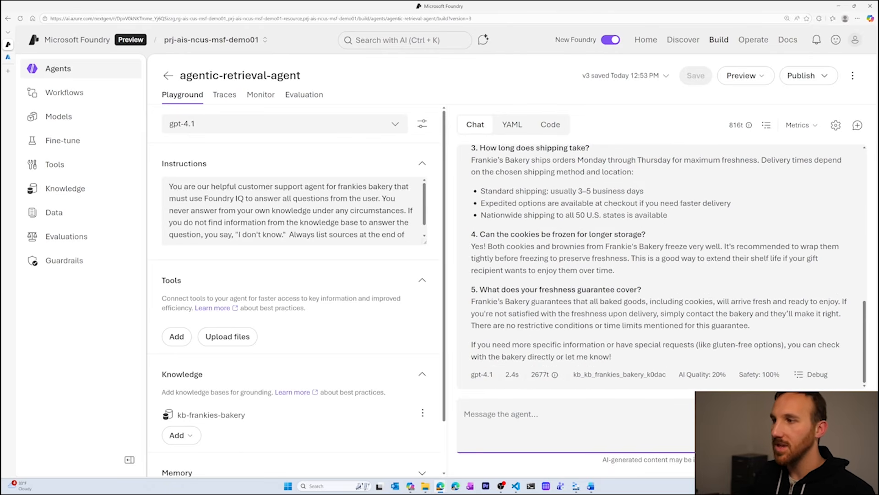